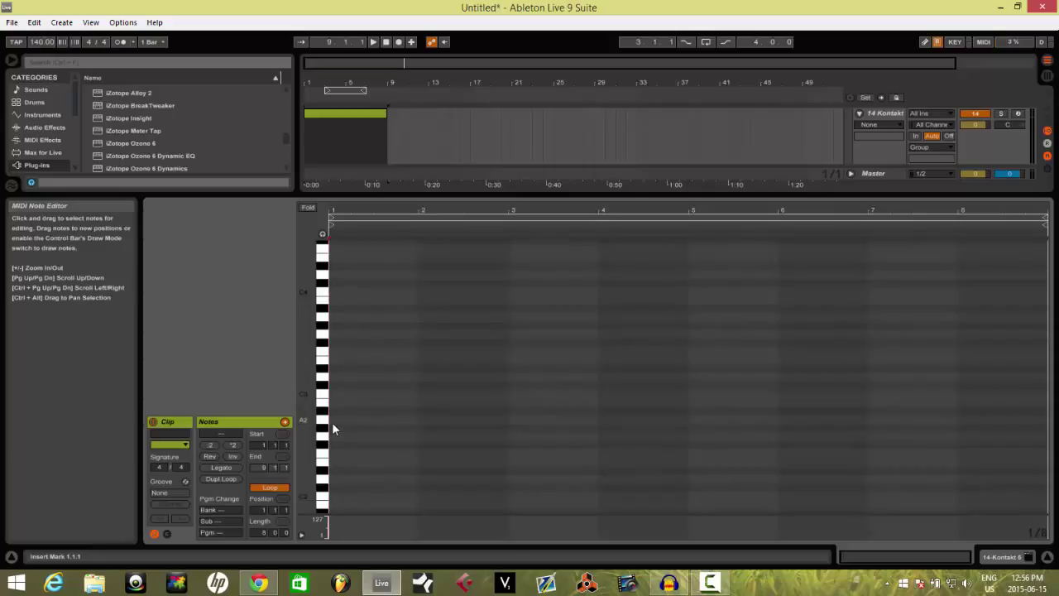
Step: Draw a one-bar A2 note at the start of the clip and stack copies of it on B2 and C3
double_click(335, 421)
mouse_move(338, 421)
mouse_down()
mouse_move(421, 421)
mouse_move(340, 404)
mouse_up()
key(ctrl+d)
key(ctrl+d)
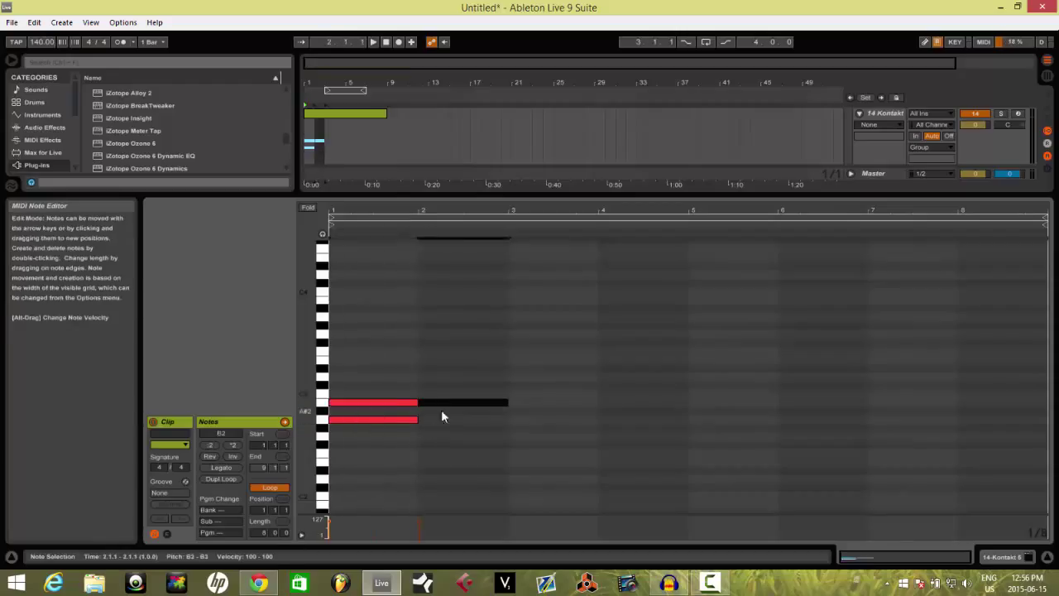
drag(442, 403, 355, 395)
Step: Continue the bar 1 stack with one-bar note copies on D3, E3, G3 and A3
key(ctrl+d)
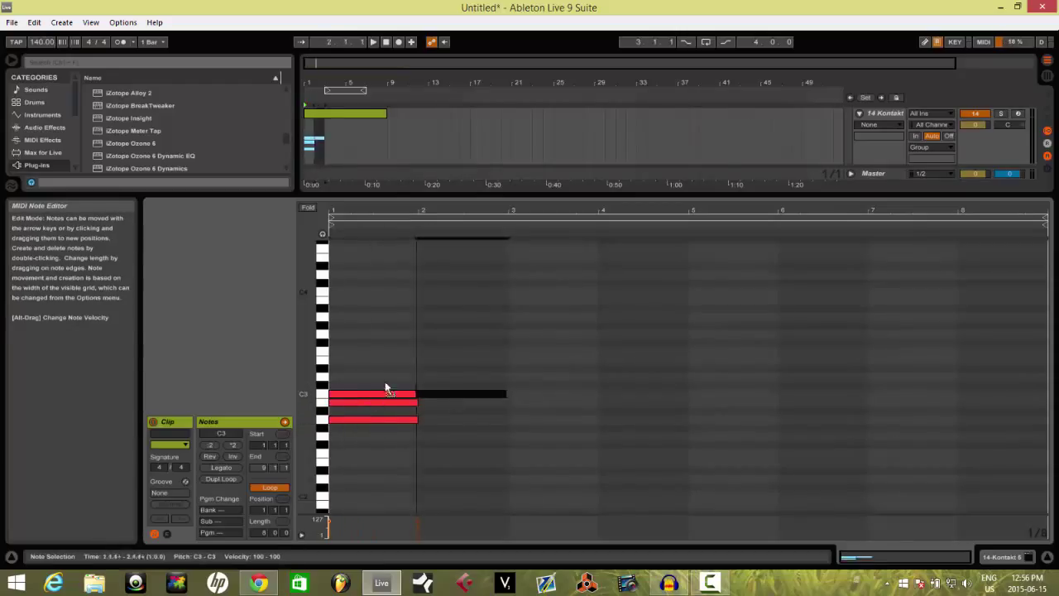
drag(437, 394, 343, 361)
key(ctrl+d)
key(ctrl+d)
drag(429, 364, 352, 335)
key(ctrl+d)
drag(425, 334, 347, 323)
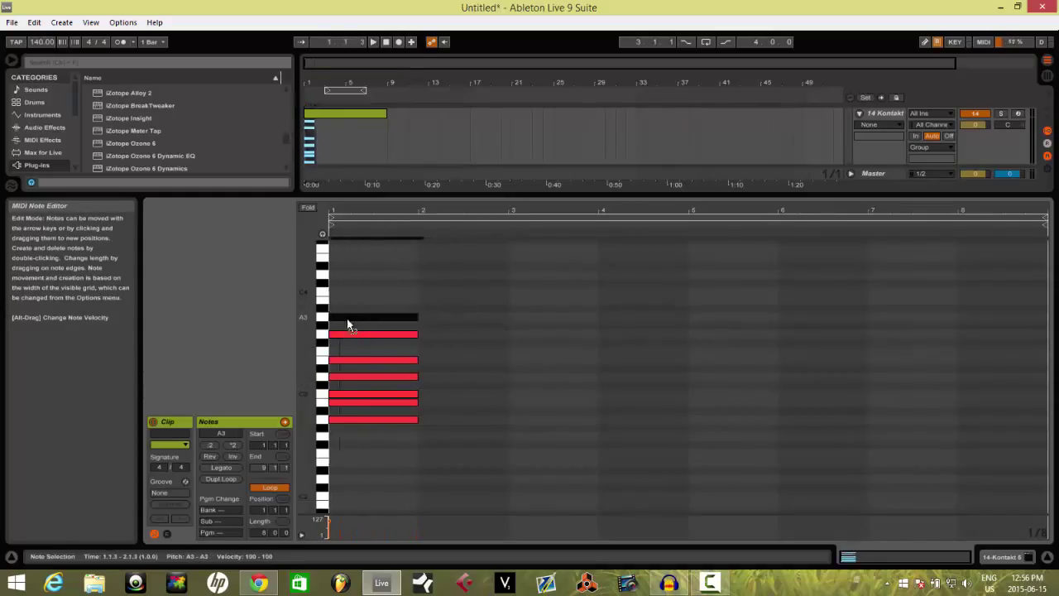
Step: Transpose the whole bar 1 note stack up so that it spans F3 to F4
drag(362, 274, 347, 414)
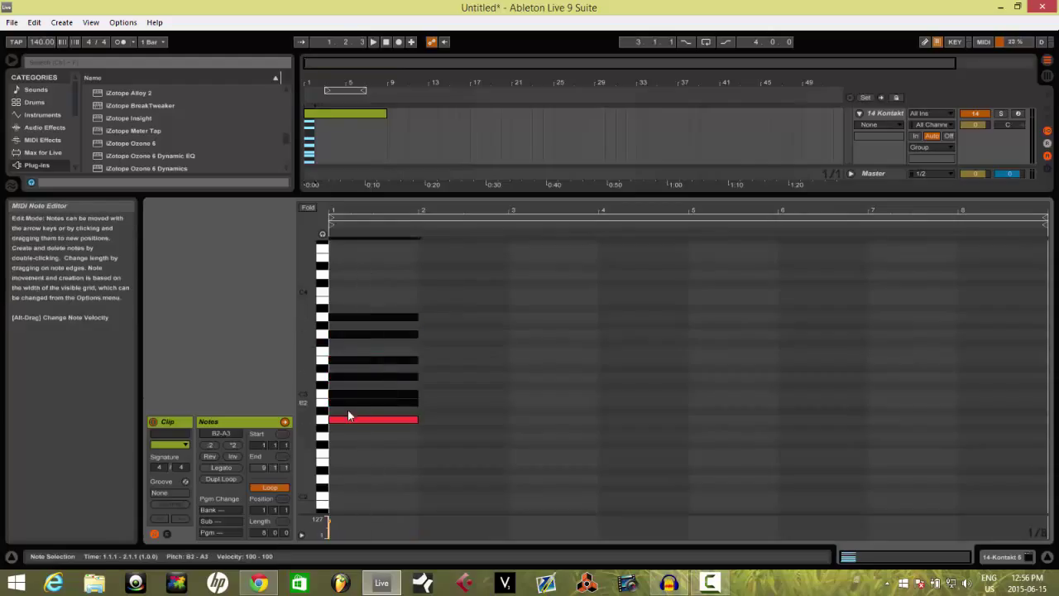
drag(362, 317, 353, 352)
click(383, 416)
scroll(414, 425, up, 2)
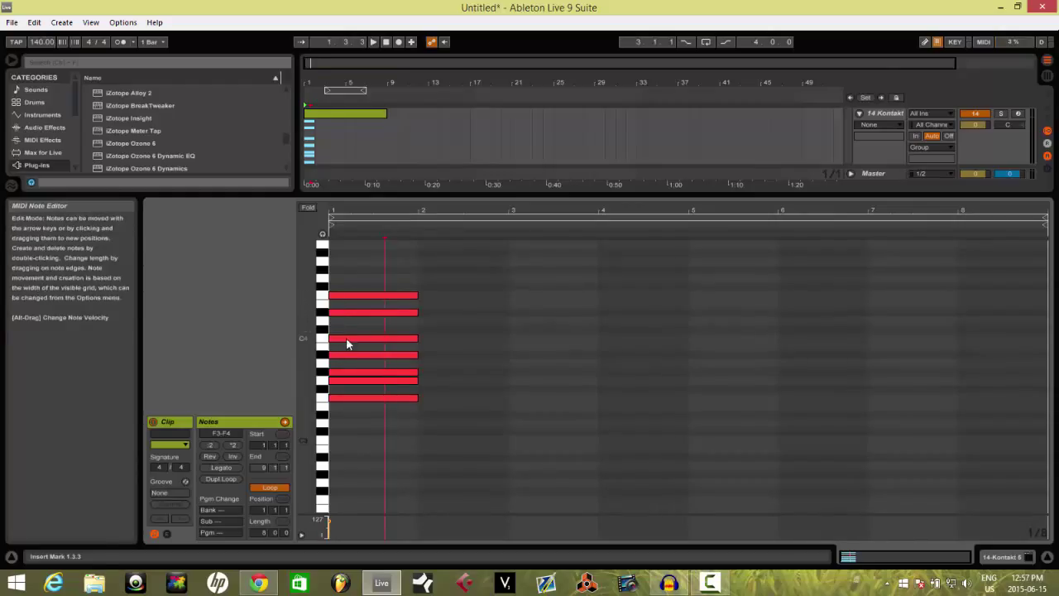
Step: Add a C#4 copy of the C4 note to the bar 1 stack and play the clip
mouse_move(346, 342)
mouse_down()
mouse_move(432, 346)
mouse_move(346, 332)
mouse_up()
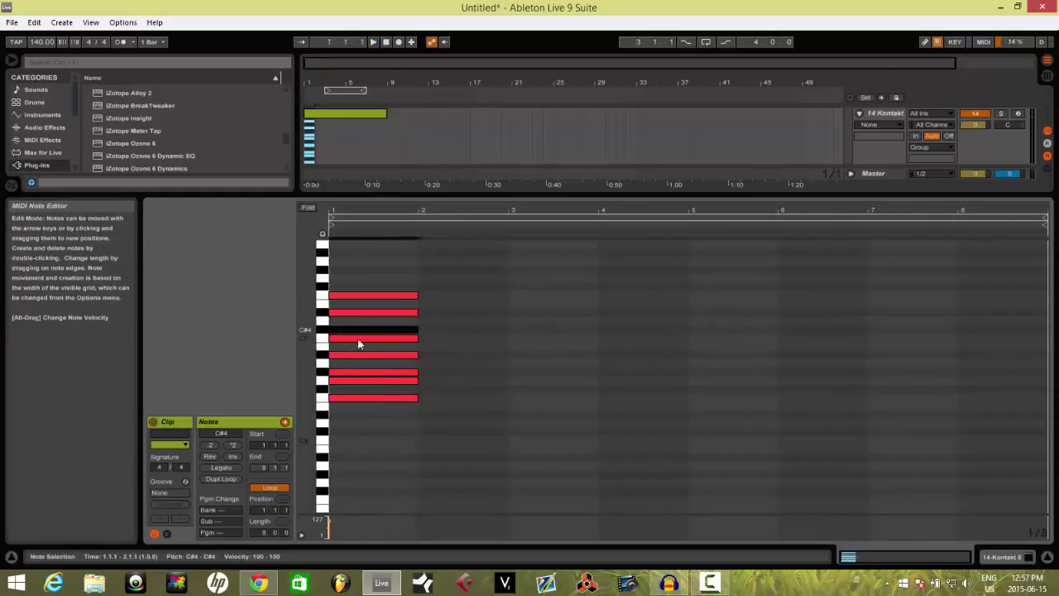
key(space)
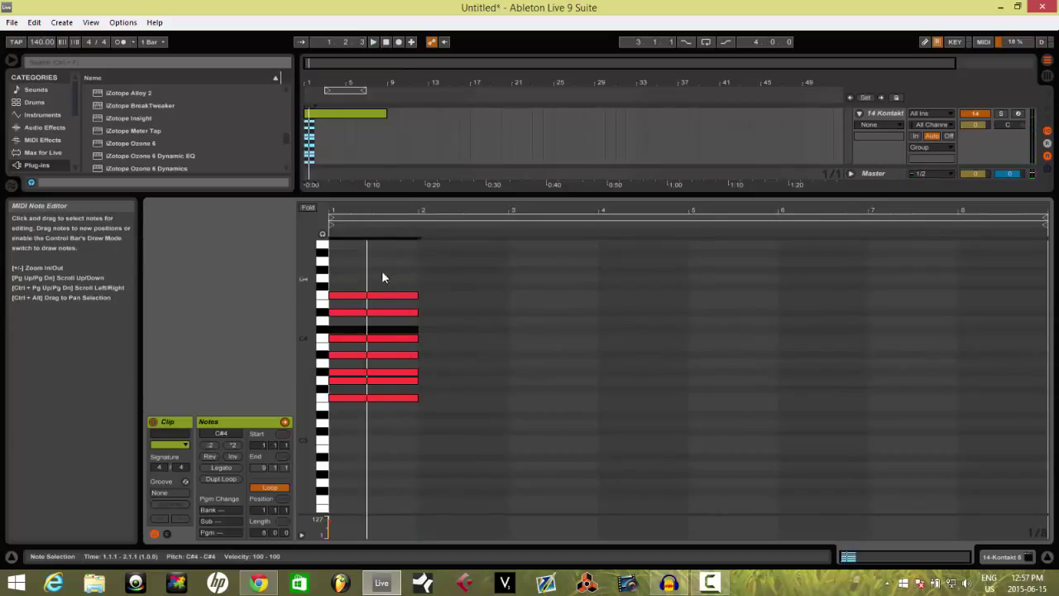
key(space)
Step: Delete every note above F3 in bar 1
drag(381, 270, 394, 386)
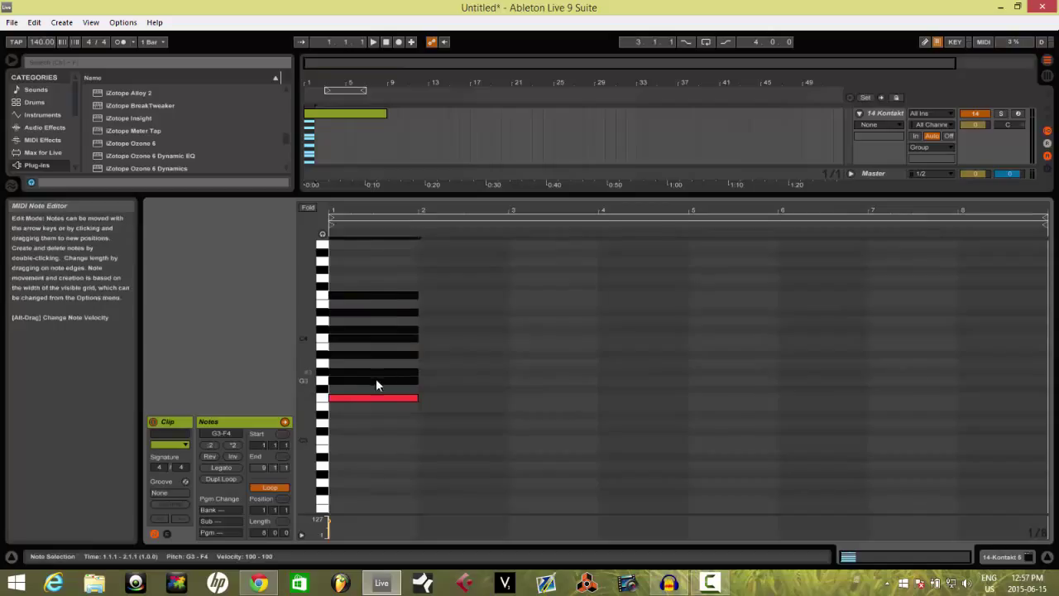
drag(365, 261, 367, 397)
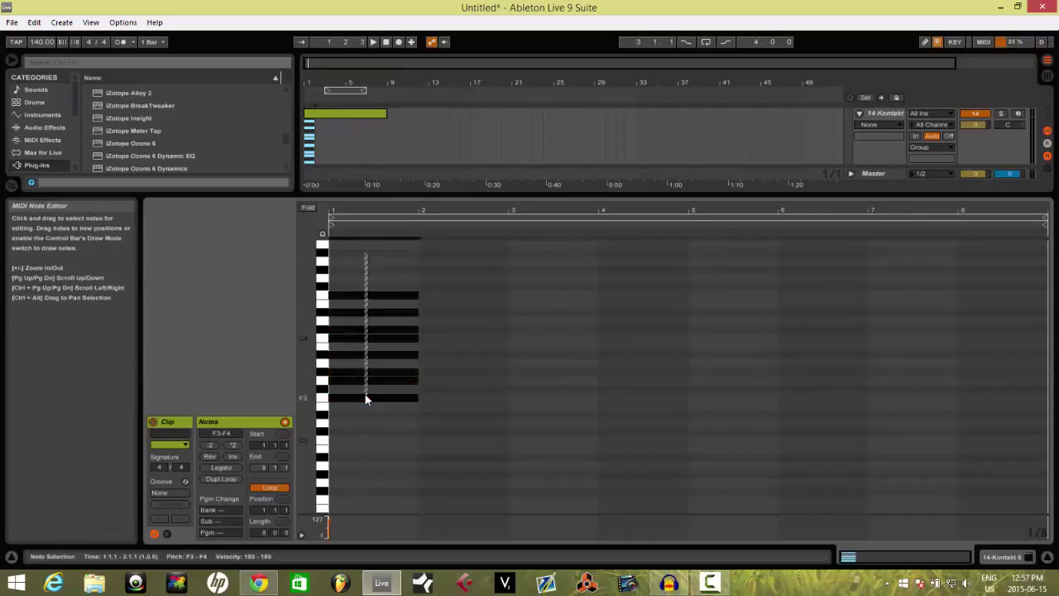
click(366, 398)
drag(355, 270, 356, 389)
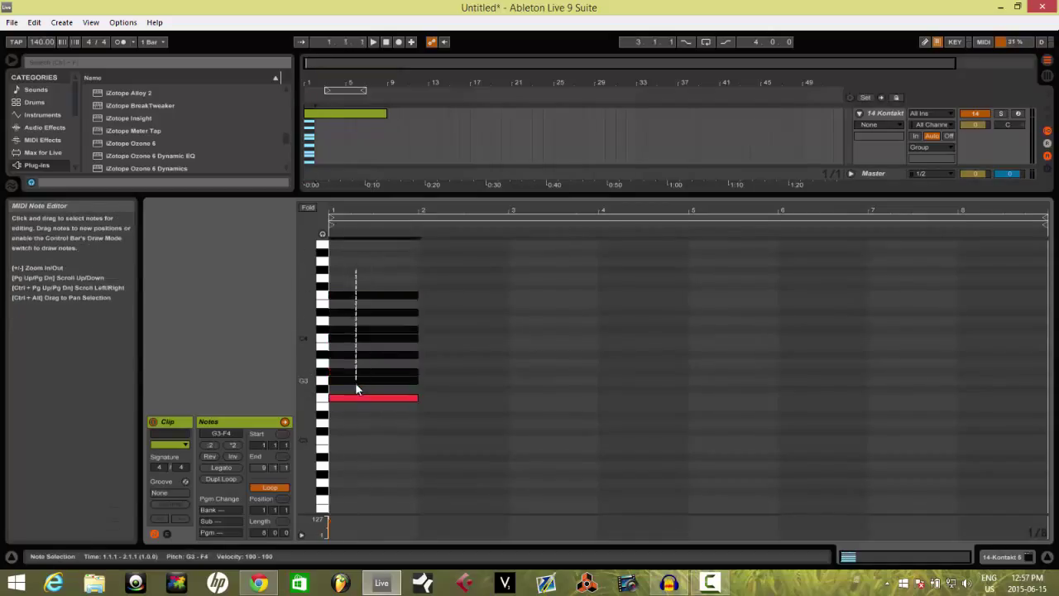
key(Delete)
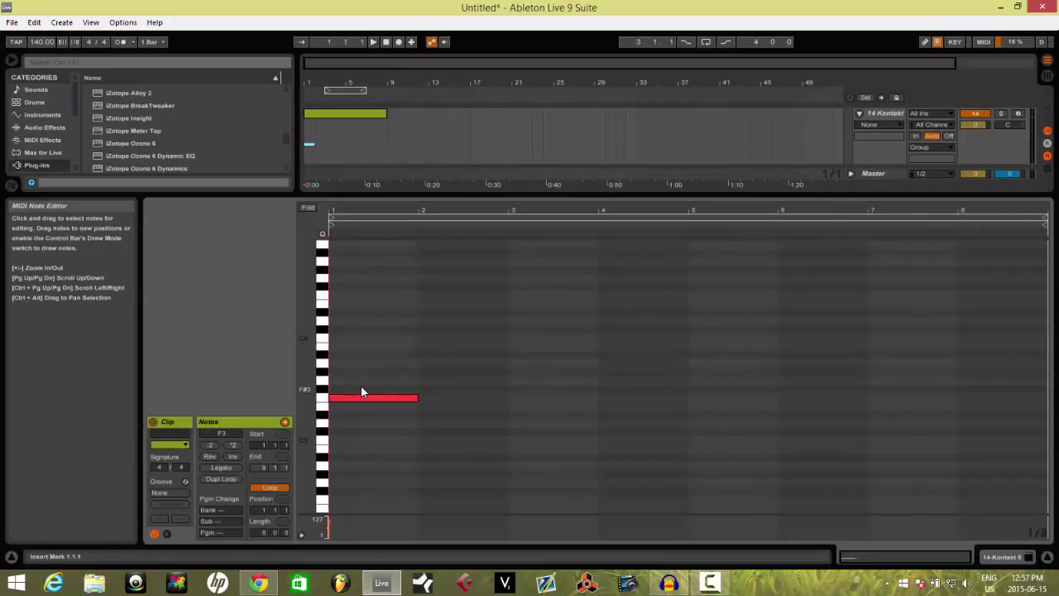
Step: Stack copies of the F3 note on G#3 and C4 to form a one-bar chord in bar 1
key(ctrl+a)
key(ctrl+d)
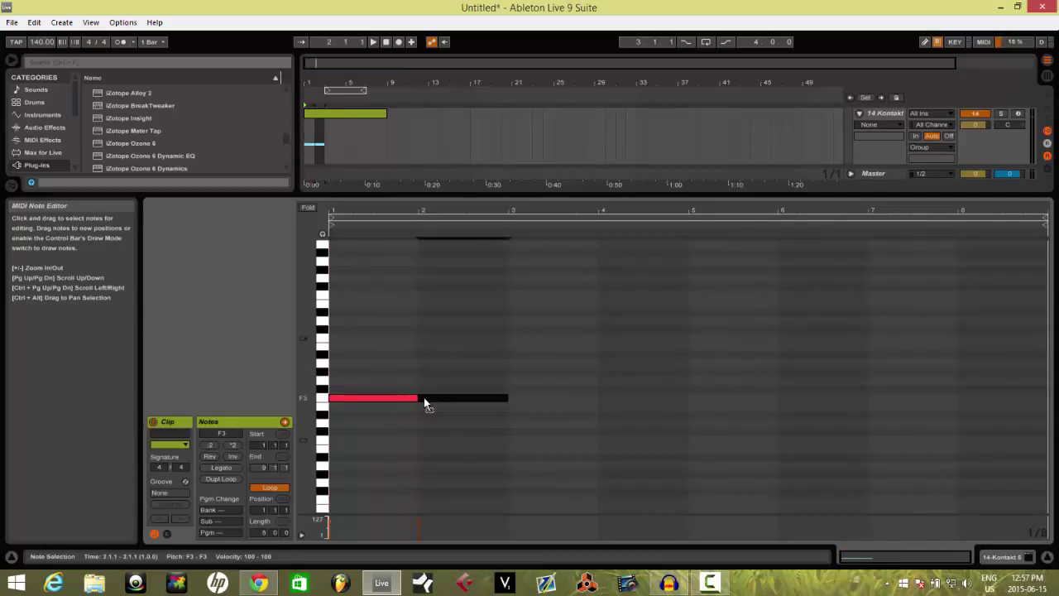
drag(425, 404, 347, 371)
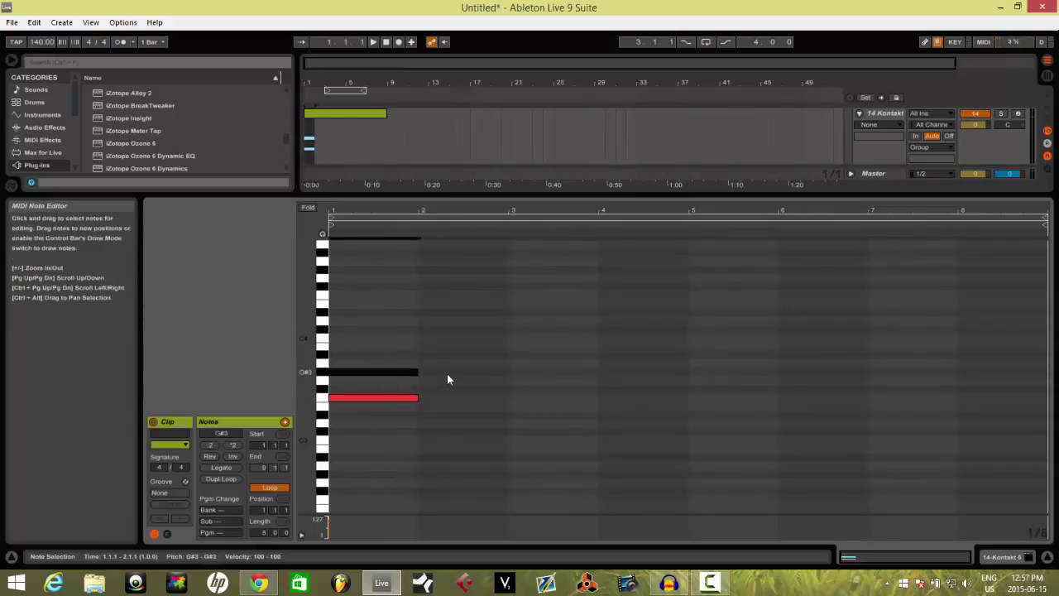
key(ctrl+d)
drag(444, 375, 354, 340)
click(384, 329)
Step: Duplicate the bar 1 chord and move the copy to beat 2.3, two semitones lower on D#3, F#3 and A#3
key(ctrl+a)
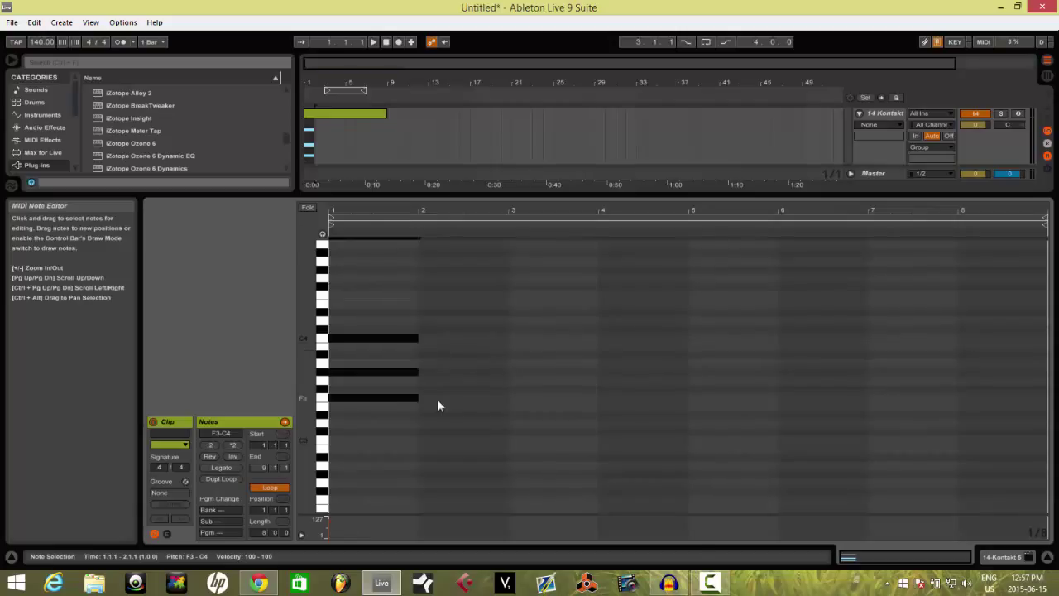
key(ctrl+d)
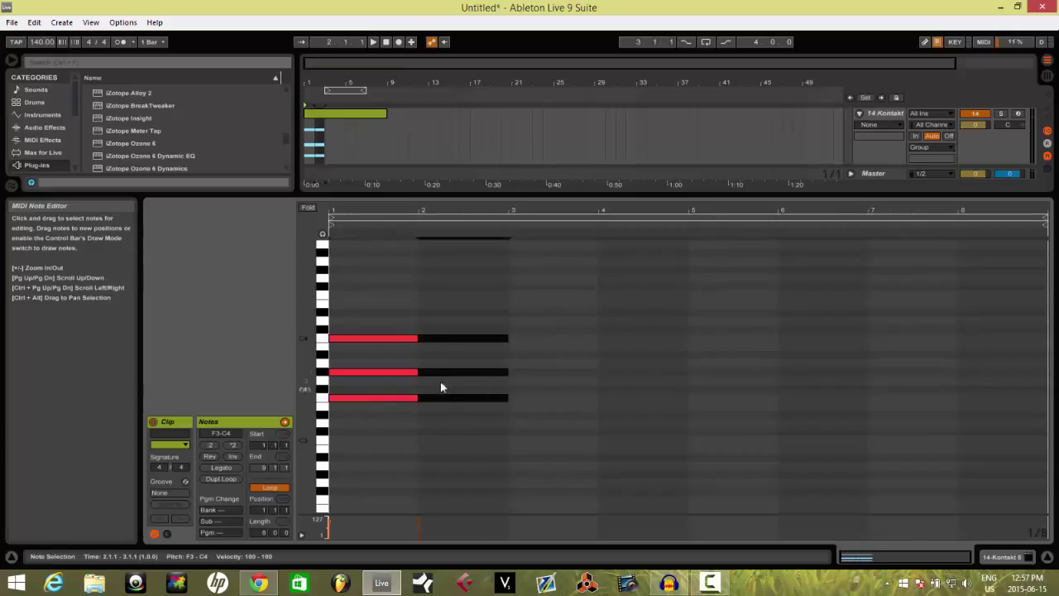
drag(436, 399, 485, 415)
click(506, 437)
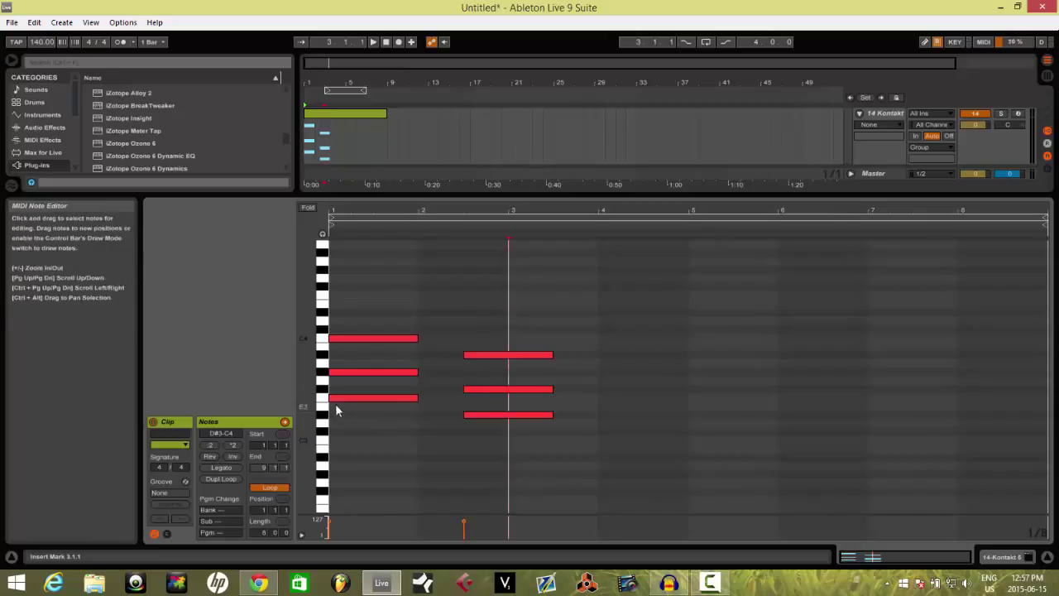
Step: Raise the second chord's middle note to G3 and shorten the chord so it ends at bar 3
drag(373, 319, 373, 425)
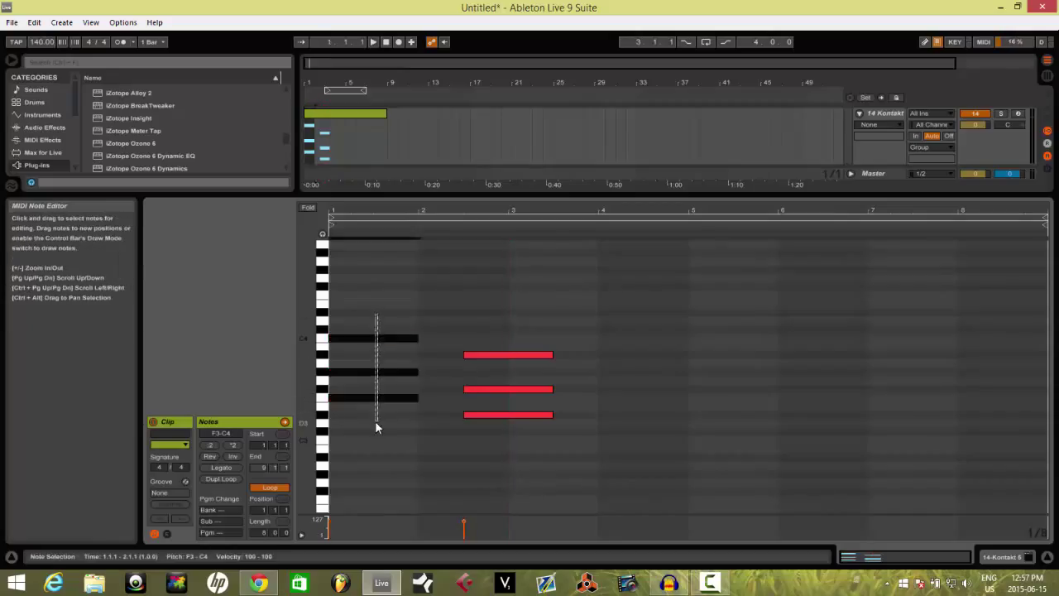
drag(504, 325, 438, 437)
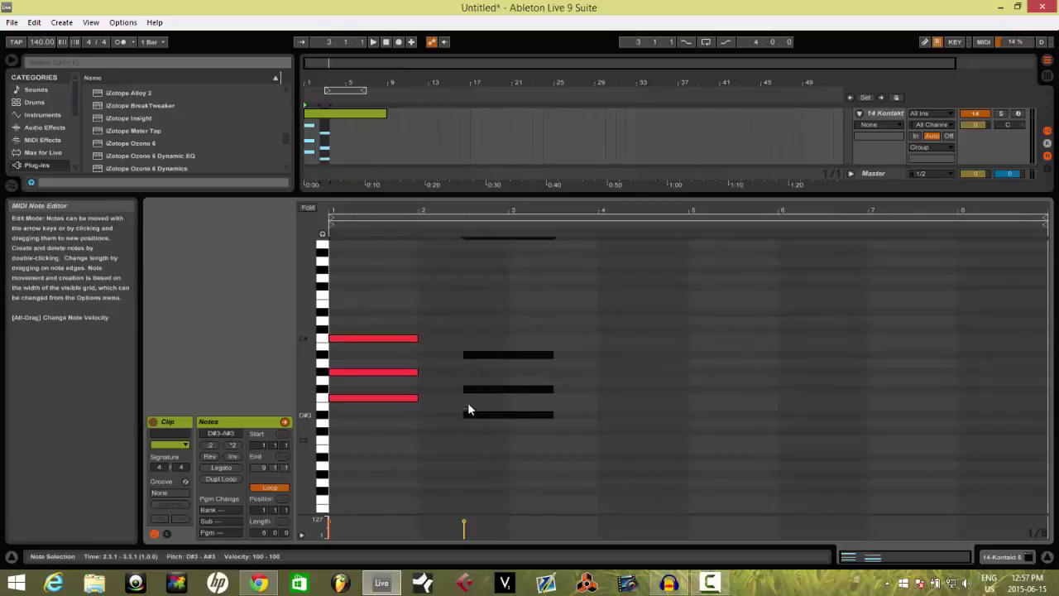
click(453, 385)
drag(471, 388, 471, 379)
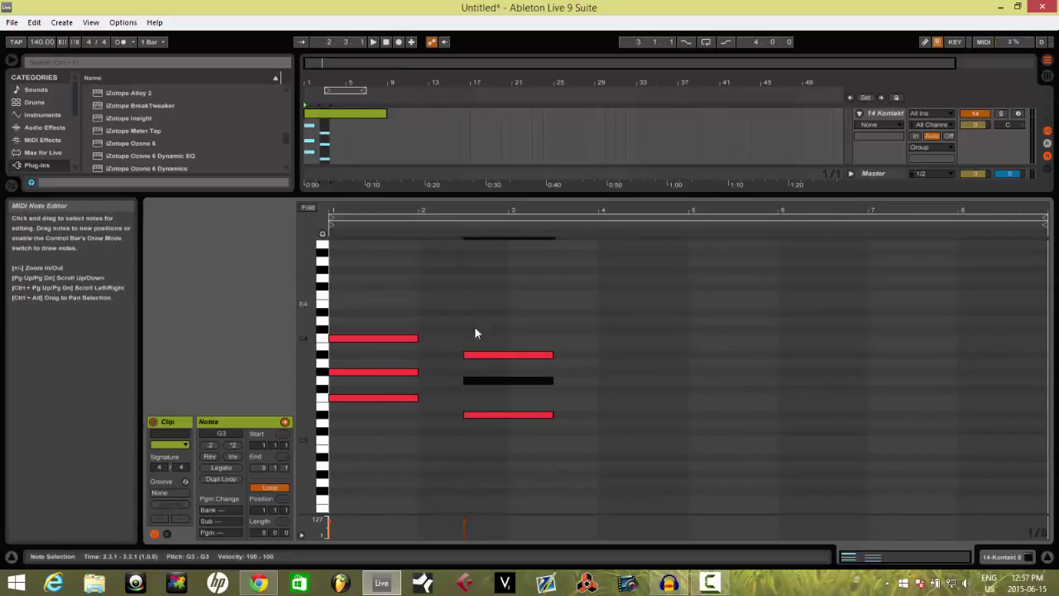
drag(475, 332, 504, 366)
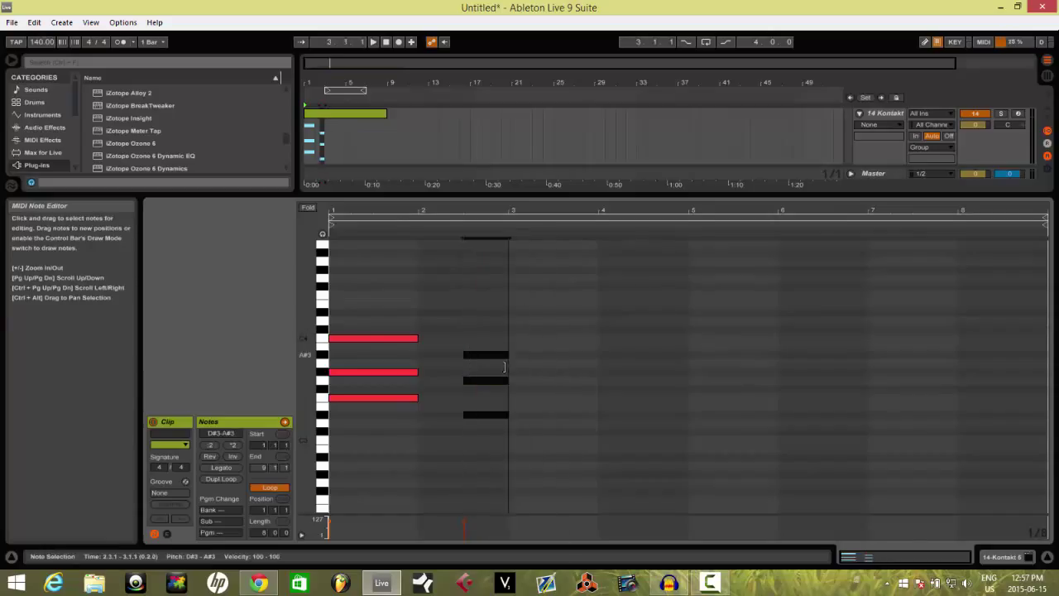
Step: Copy the F3, G#3, C4 chord from bar 1 to the start of bar 3 and play back the clip
drag(373, 321, 396, 431)
key(ctrl+c)
click(515, 306)
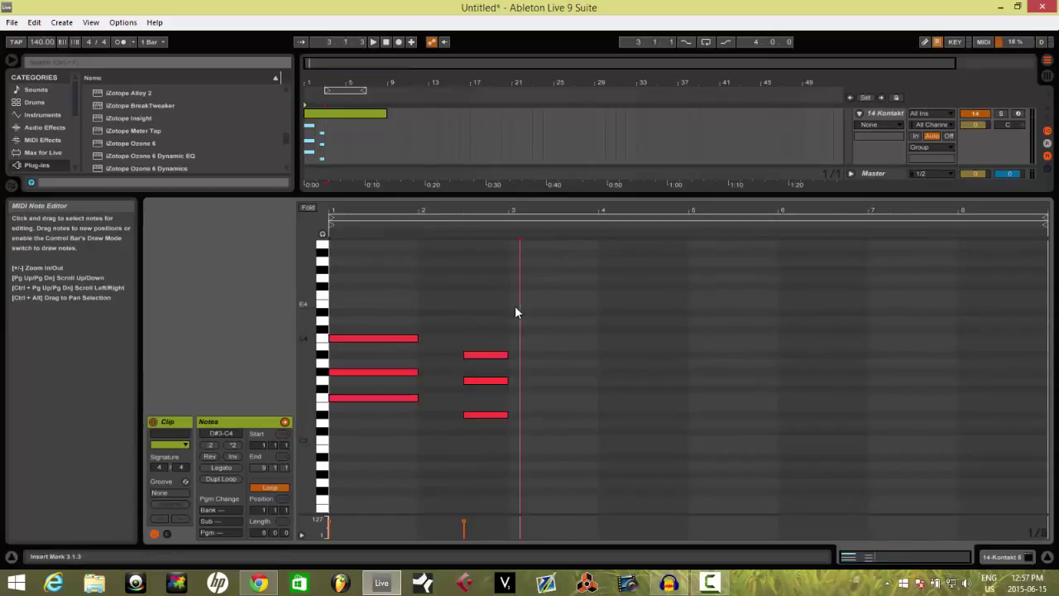
key(ctrl+v)
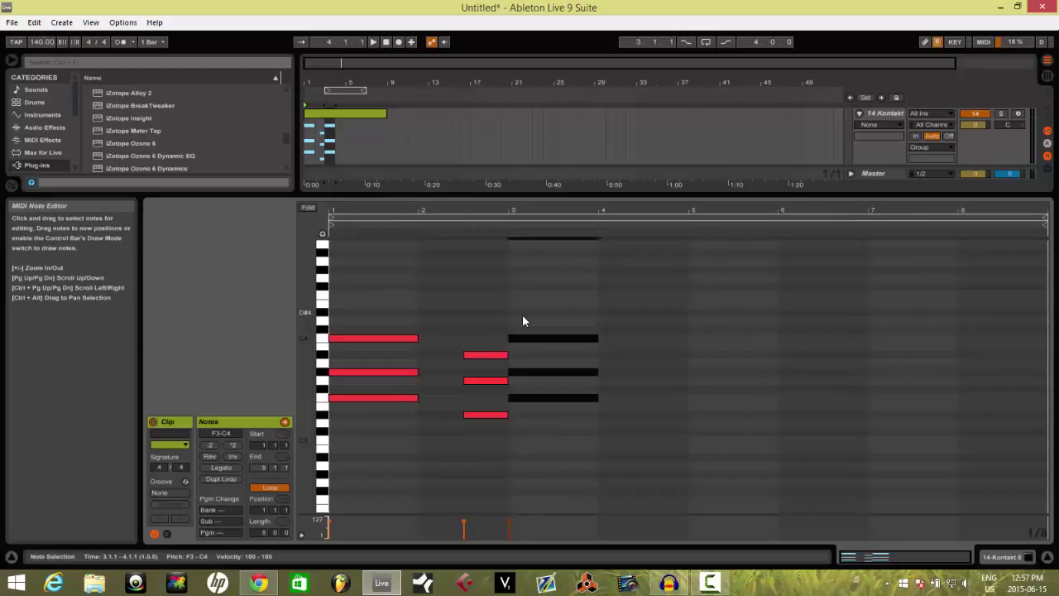
key(space)
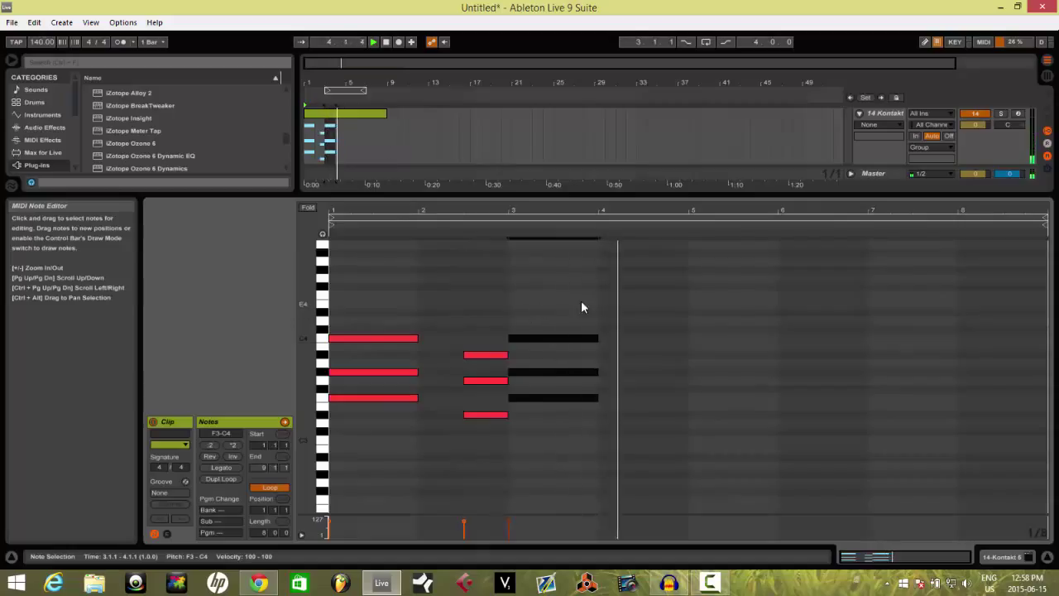
key(space)
Step: Copy the half-bar D#3, G3, A#3 chord from beat 2.3 to beat 4.3
drag(475, 334, 501, 463)
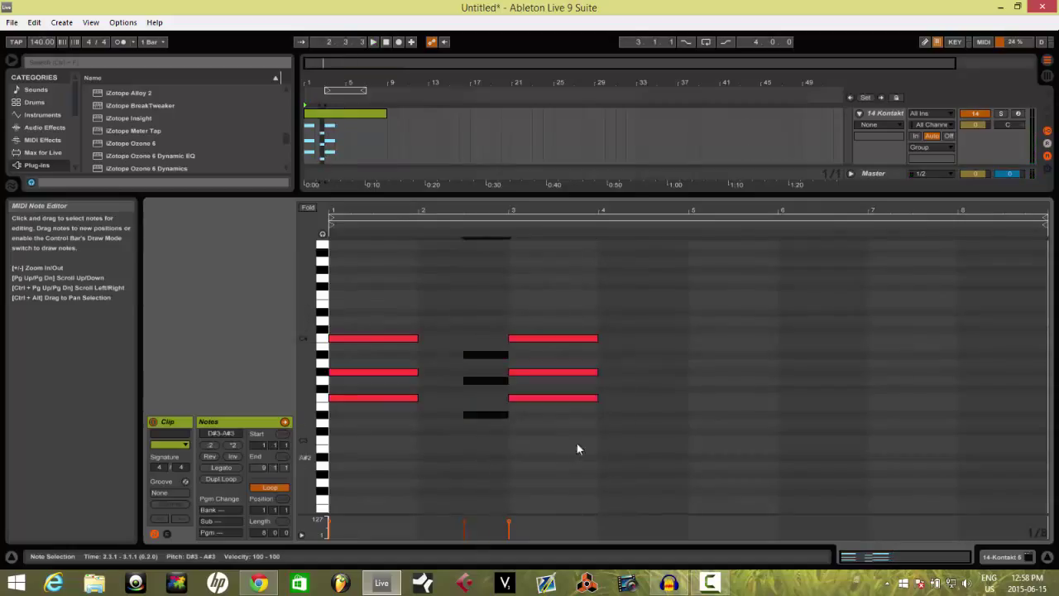
click(642, 284)
key(ctrl+v)
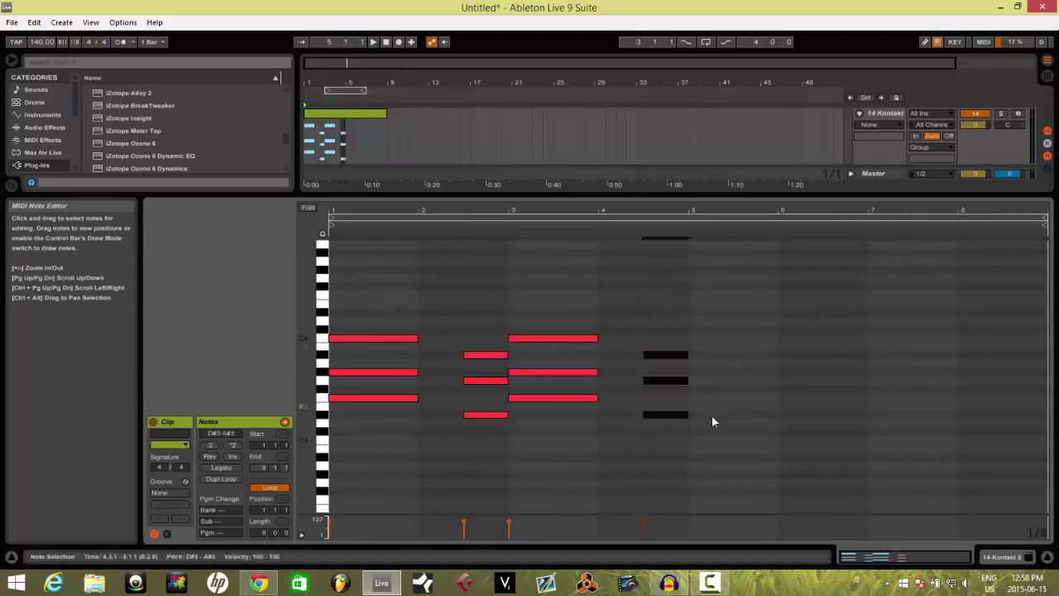
Step: Paste another half-bar chord at bar 5 and move its notes to C3, D#3 and G3
key(ctrl+v)
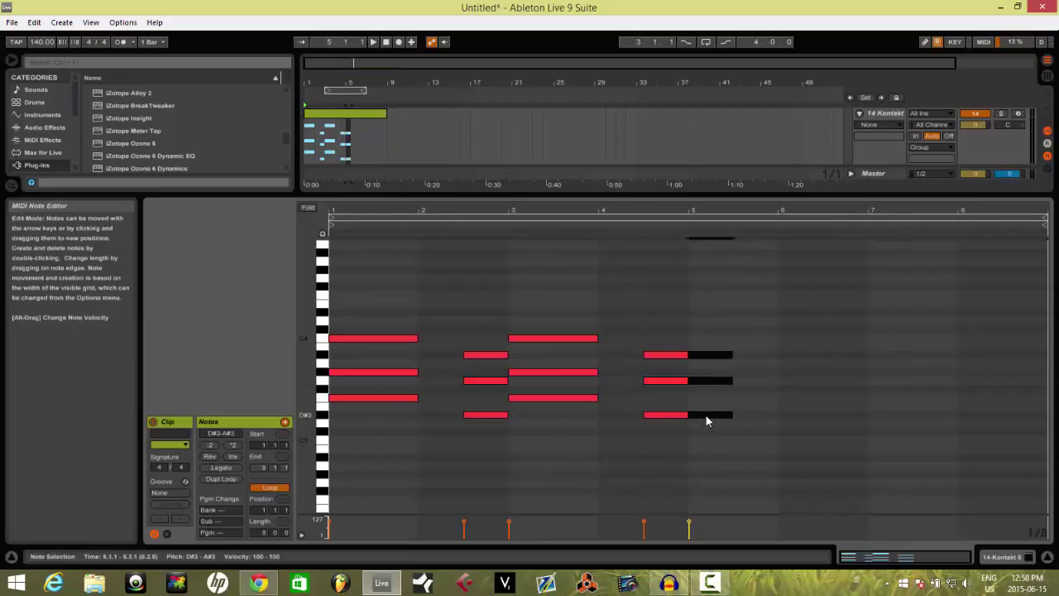
mouse_move(705, 415)
mouse_down()
mouse_move(708, 465)
mouse_move(703, 366)
mouse_up()
click(706, 488)
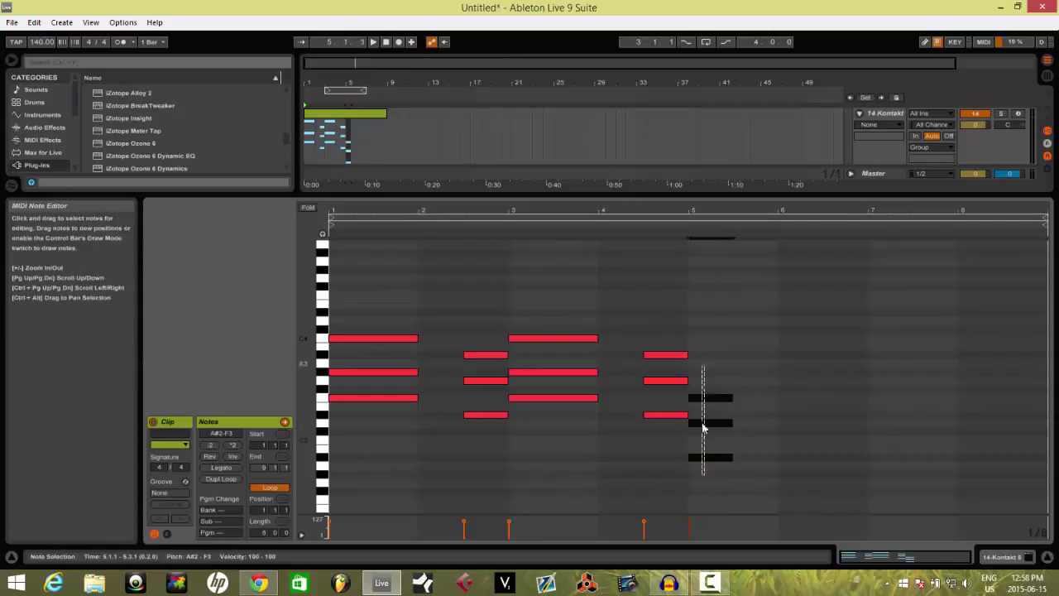
drag(704, 464, 745, 429)
click(701, 433)
click(703, 406)
Step: Add a duplicate chord at beat 5.3 on C#3, F3 and G#3, audition it, and extend it to one bar
key(space)
key(ctrl+d)
click(751, 418)
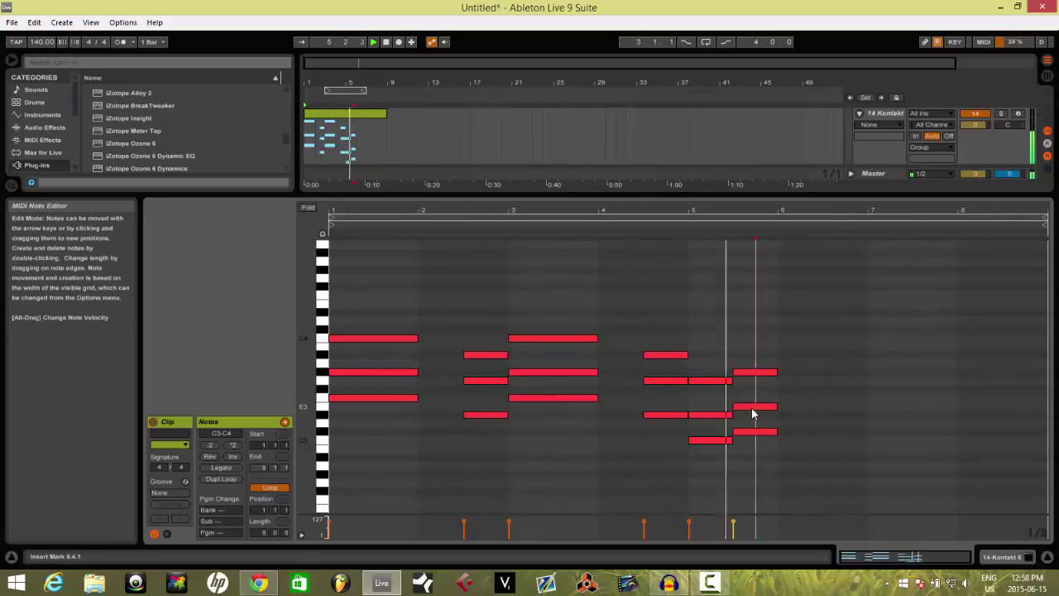
key(space)
click(752, 407)
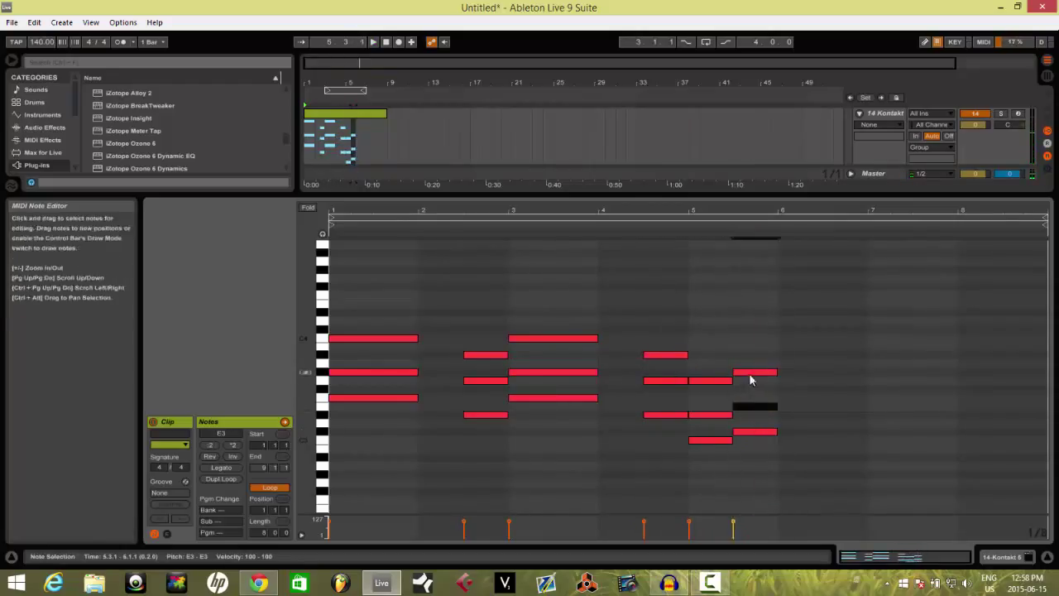
drag(748, 407, 785, 469)
drag(778, 373, 823, 372)
Step: Copy the D#3, G3, A#3 chord from beat 4.3 to beat 6.3 and play back the progression
drag(730, 370, 653, 504)
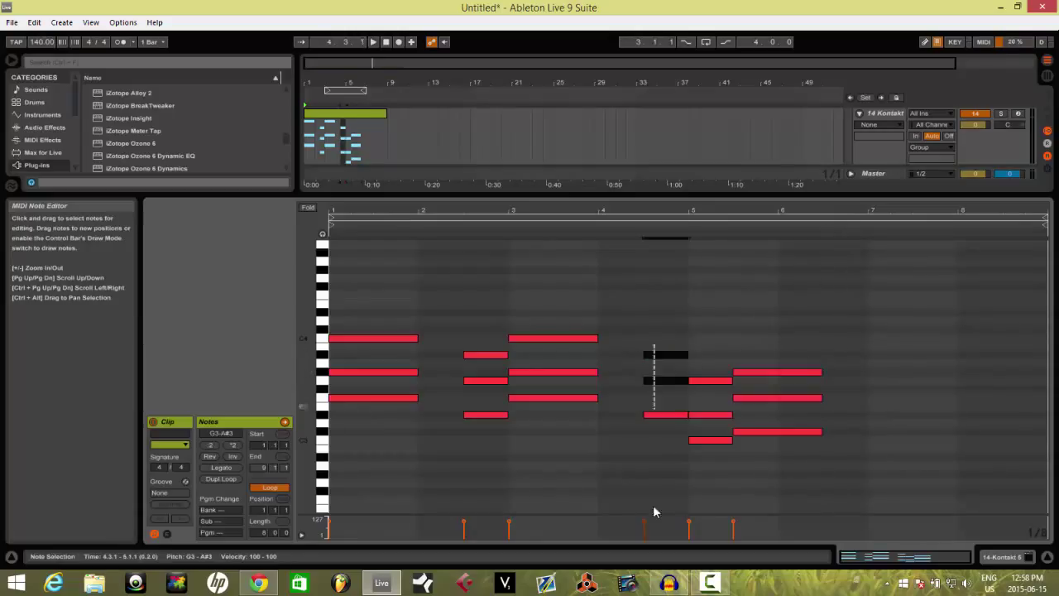
click(813, 325)
click(827, 333)
key(ctrl+v)
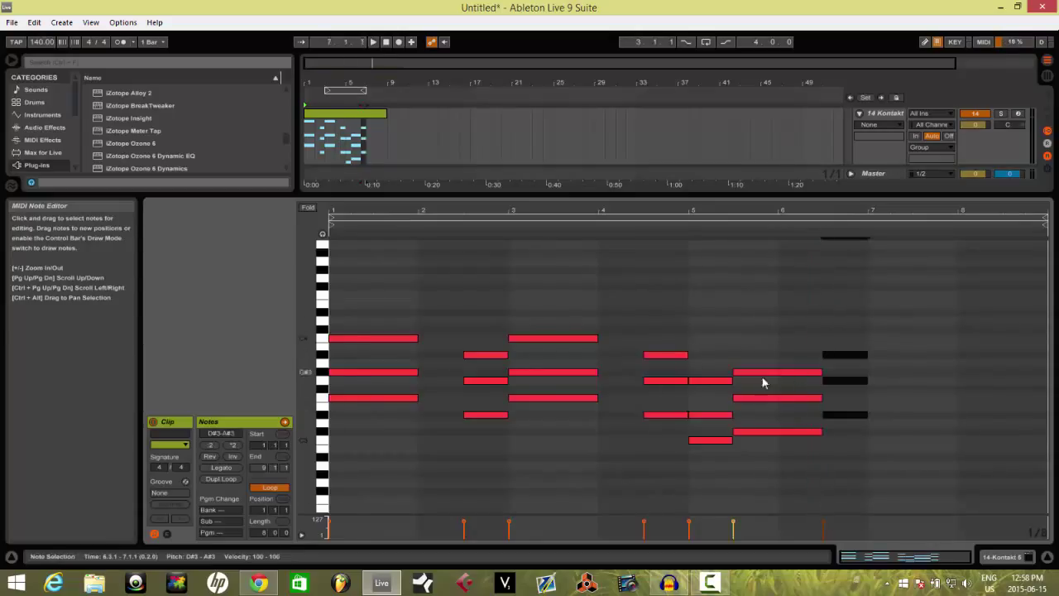
key(space)
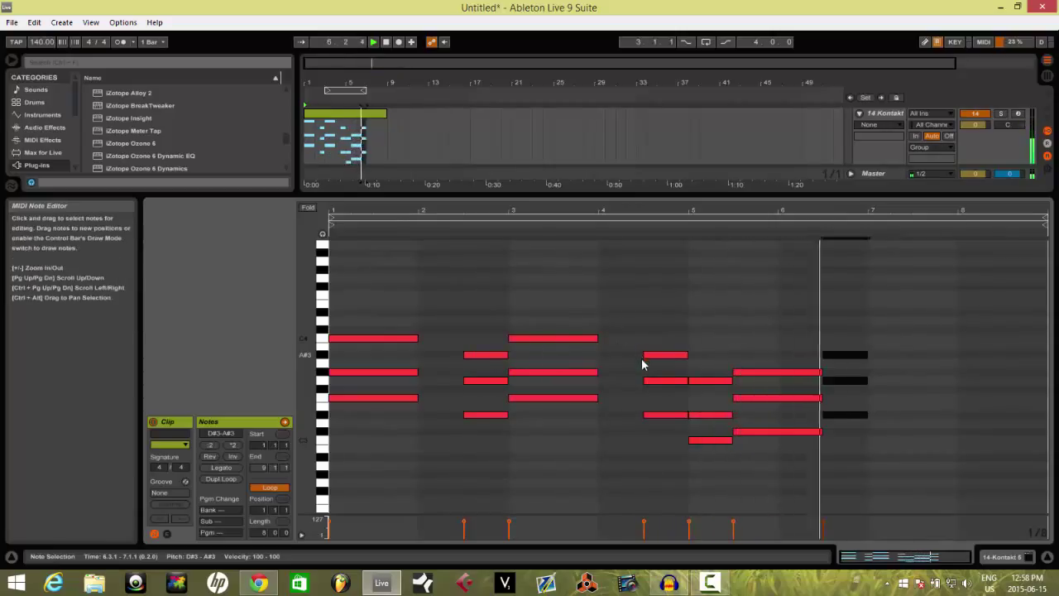
Step: Copy the F3, G#3, C4 chord from bar 1 to the start of bar 7
click(373, 323)
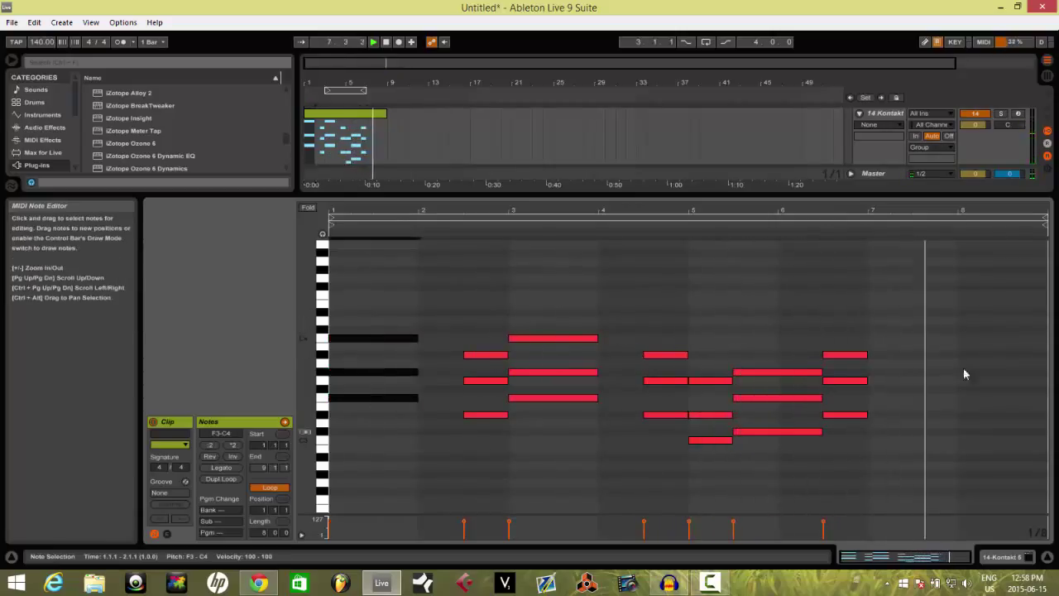
click(881, 321)
key(ctrl+v)
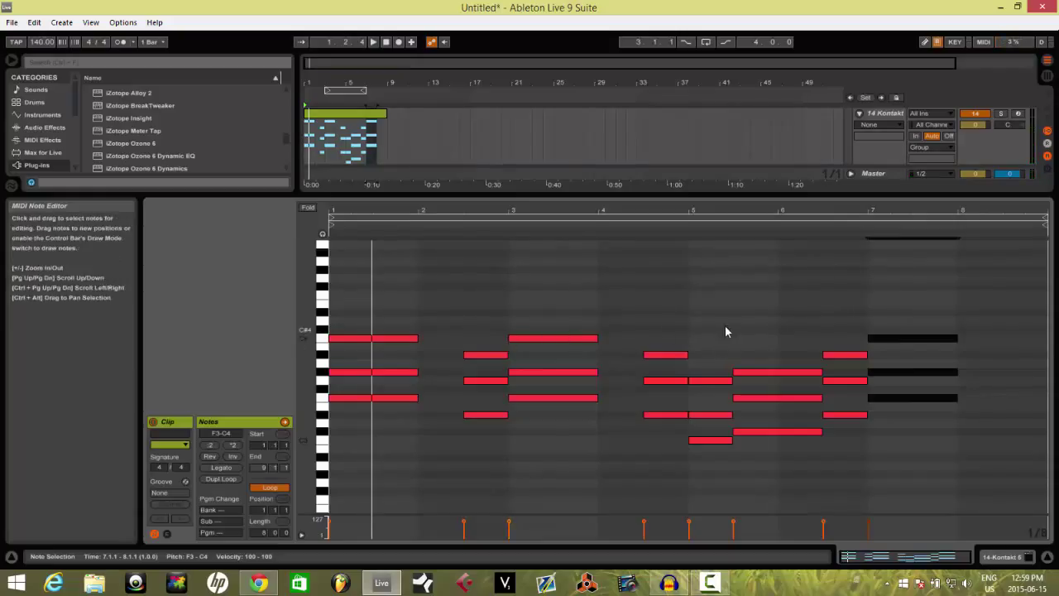
Step: Delete all chords that come after bar 3
drag(721, 314, 931, 441)
key(Left)
key(Delete)
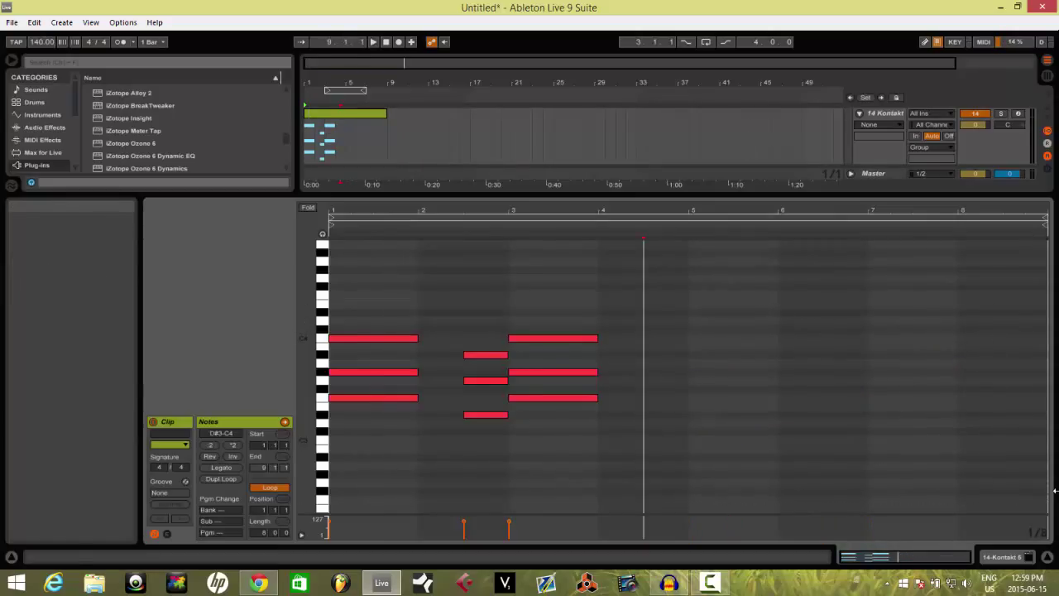
Step: Delete the F3, G#3, C4 chord in bar 3
click(333, 322)
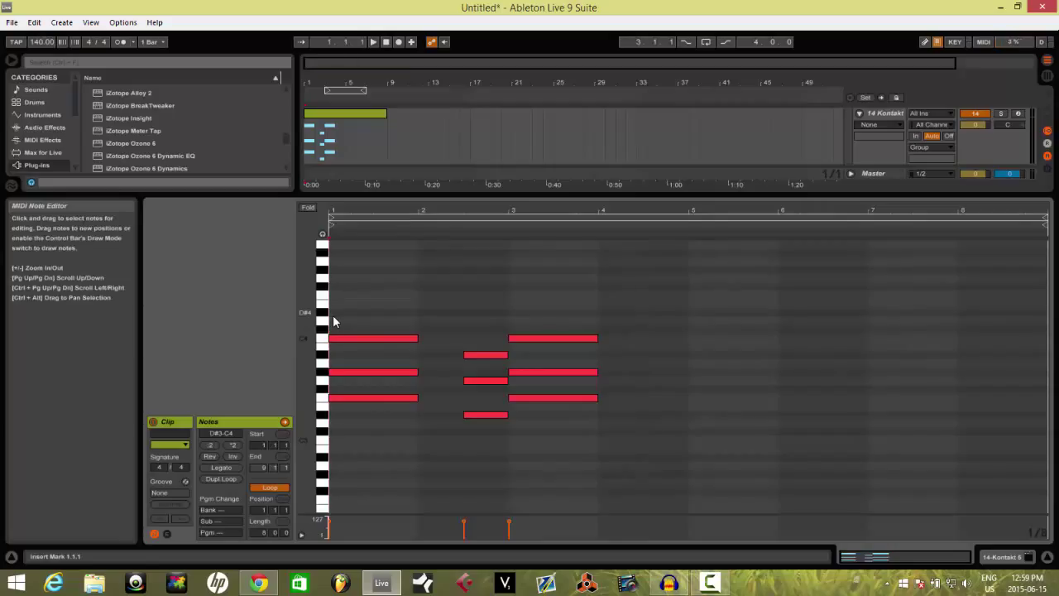
drag(457, 286, 533, 393)
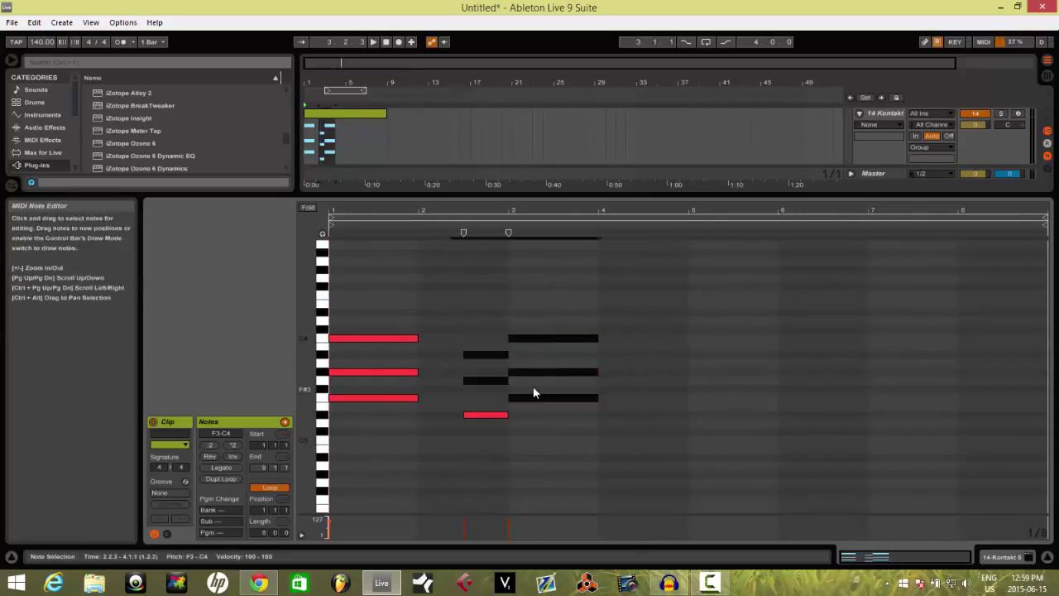
drag(467, 299, 584, 441)
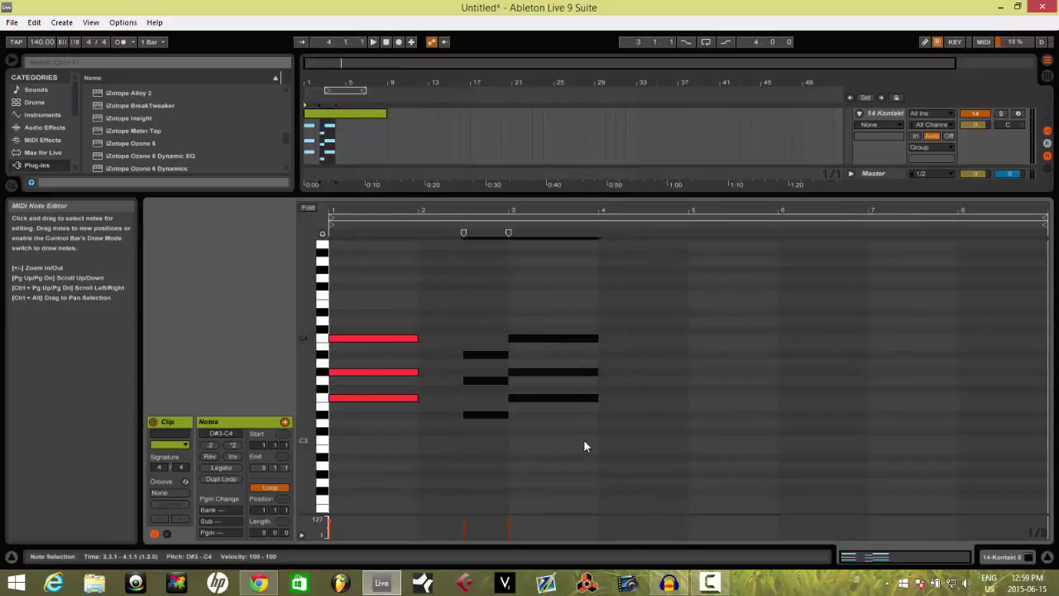
drag(520, 311, 570, 447)
key(Delete)
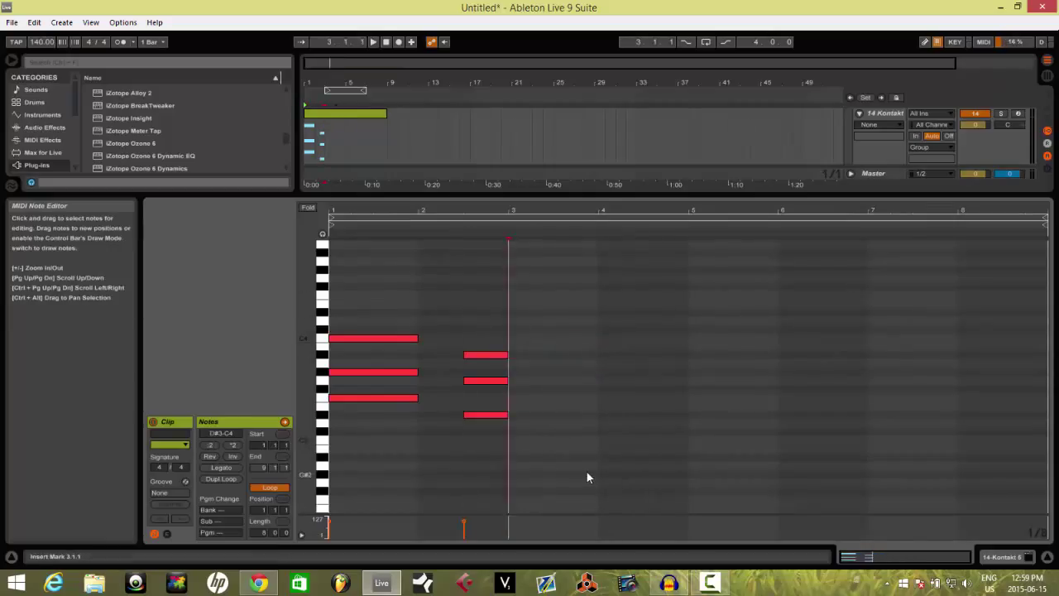
Step: Extend the opening F3, G#3, C4 chord so that it ends at beat 2.3
drag(369, 301, 369, 442)
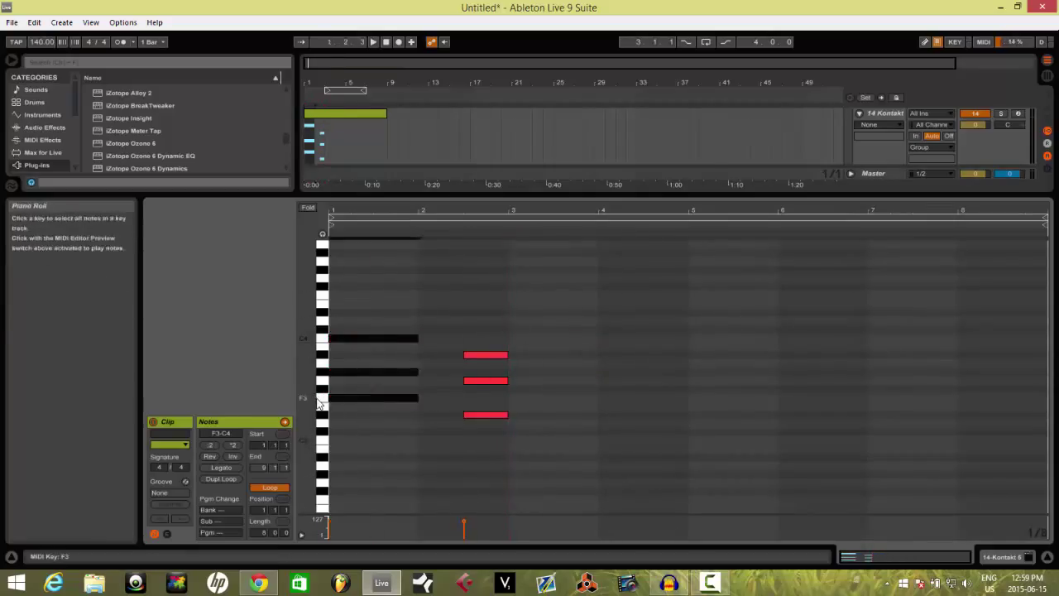
click(479, 414)
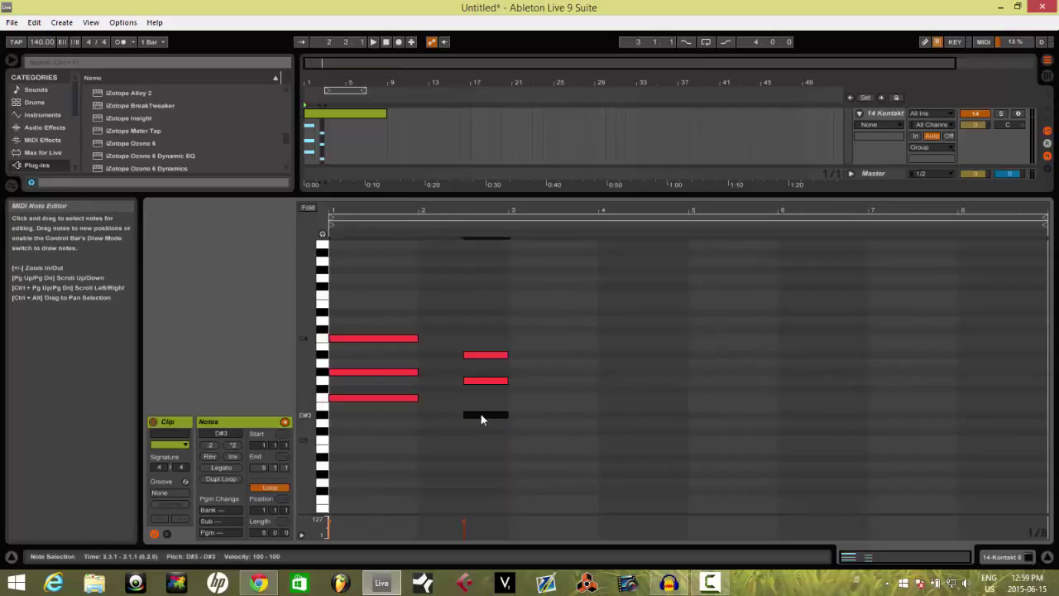
drag(474, 313, 507, 418)
drag(384, 410, 464, 338)
Step: Duplicate the D#3, G3, A#3 chord to the start of bar 3 and lower it to C3, D#3 and G3
drag(485, 305, 503, 449)
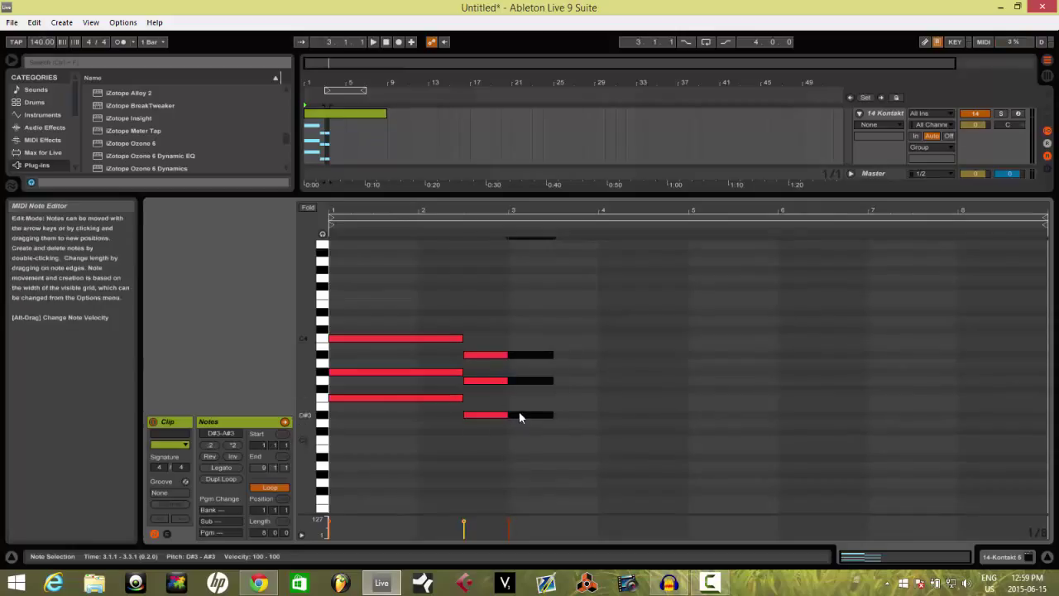
drag(519, 412, 517, 440)
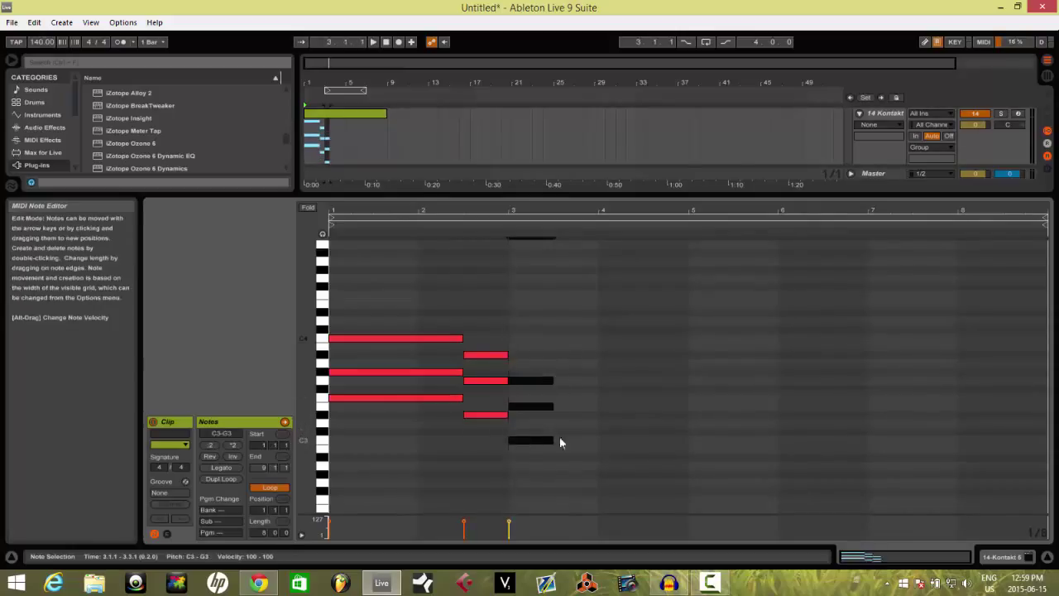
click(531, 405)
key(Down)
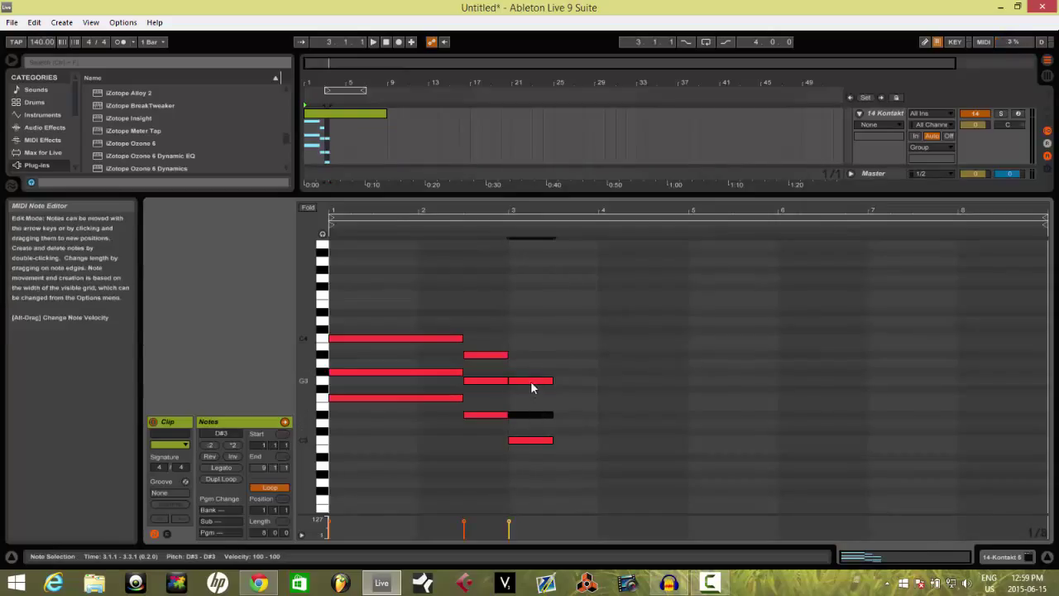
Step: Lengthen the C3, D#3, G3 chord to fill all of bar 3 and audition it
shift+click(530, 380)
shift+click(531, 440)
drag(555, 440, 598, 440)
key(space)
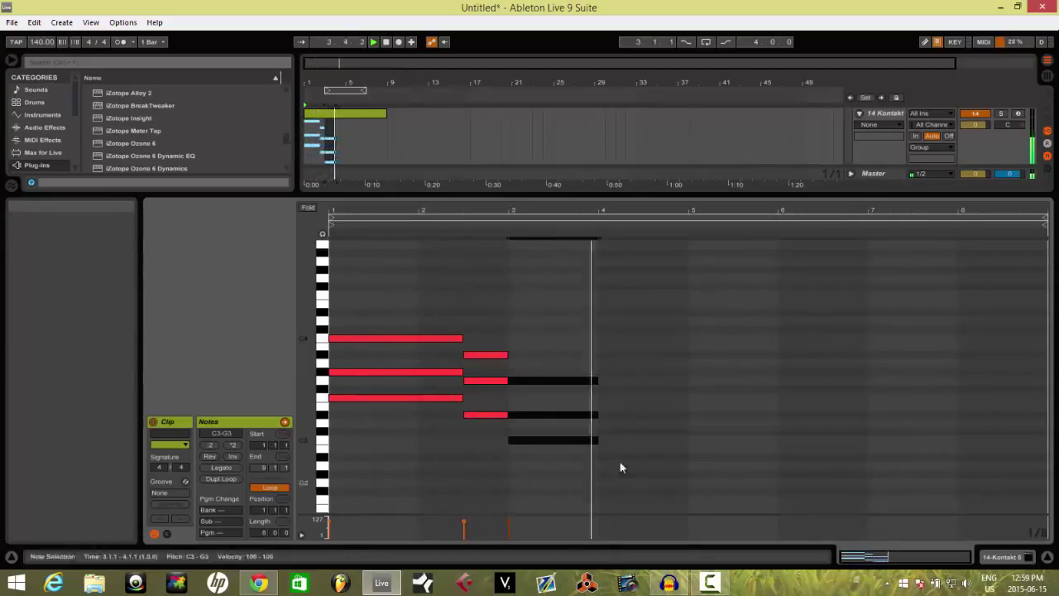
key(space)
Step: Duplicate the bar 3 chord into bar 4, lower it to A#2, C#3 and F3, and audition the progression
key(ctrl+d)
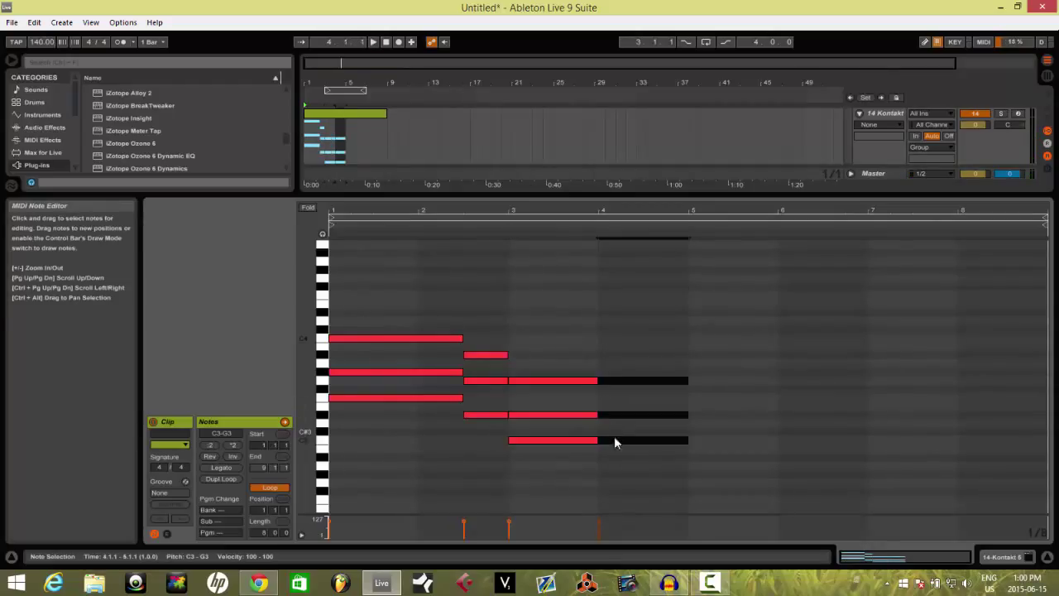
key(Down)
key(Down)
click(609, 480)
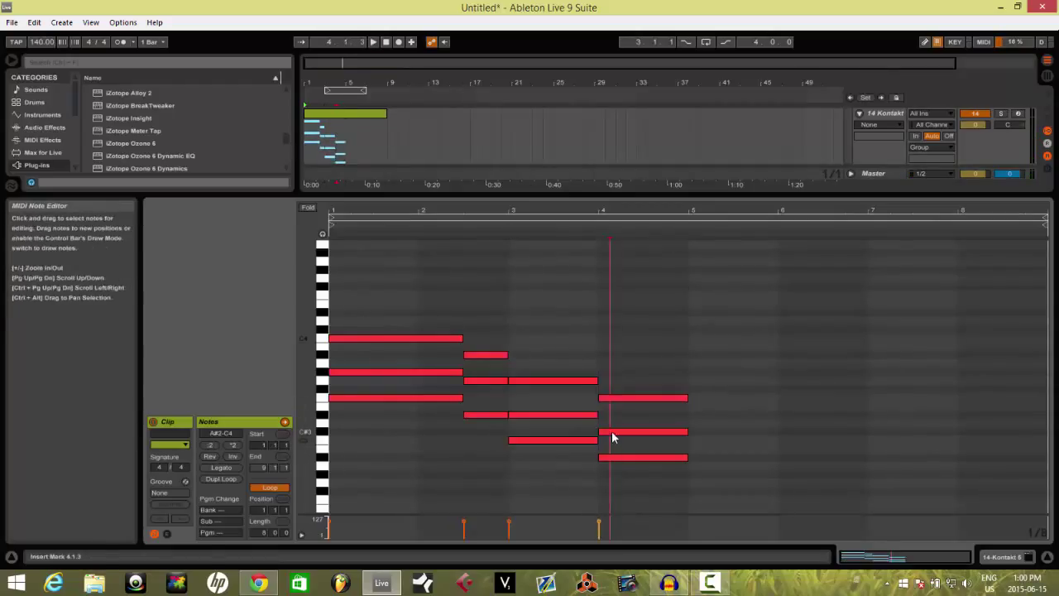
click(611, 431)
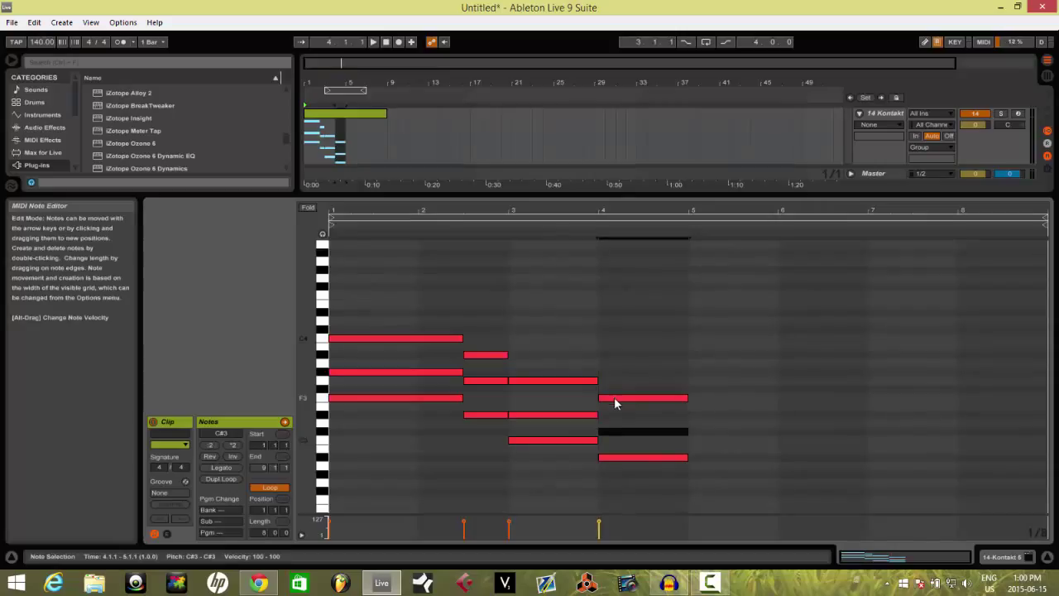
key(space)
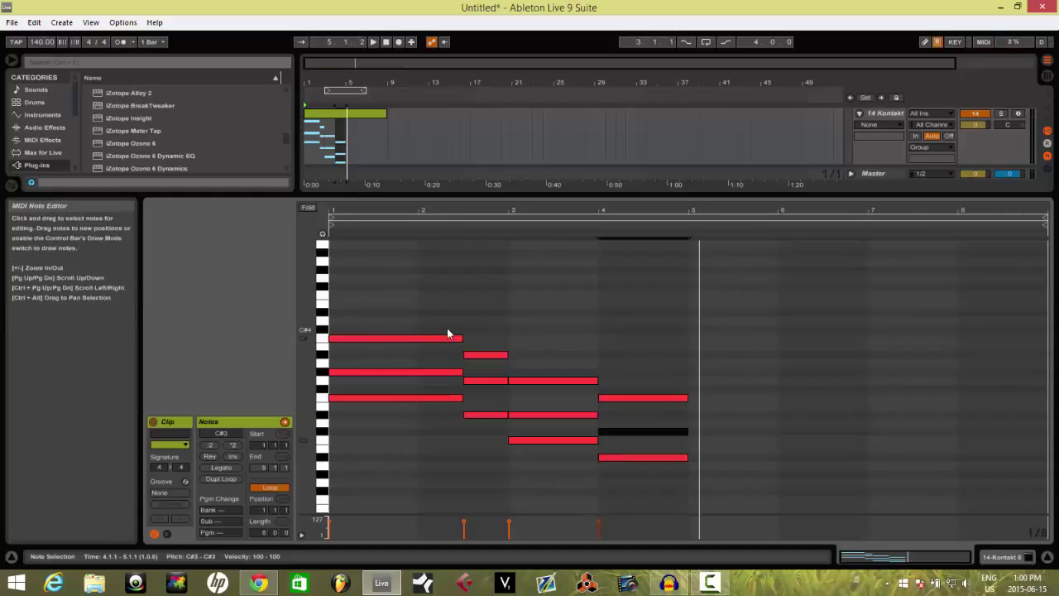
Step: Shorten the A#2, C#3, F3 chord in bar 4 to half a bar, ending at beat 4.3
scroll(447, 328, up, 1)
scroll(446, 333, down, 1)
drag(512, 376, 692, 462)
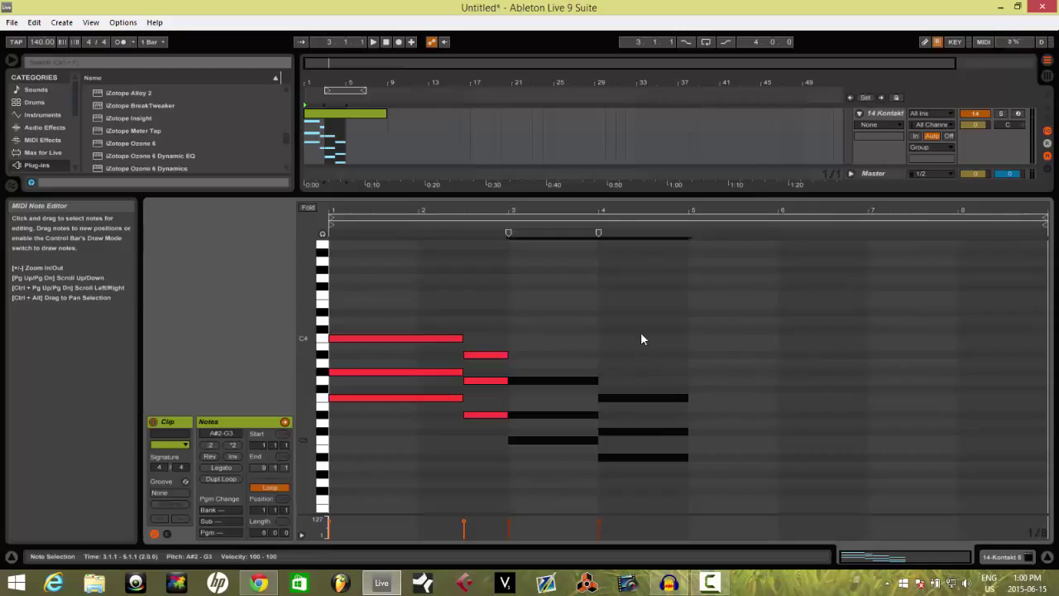
drag(640, 333, 672, 495)
drag(687, 400, 639, 403)
Step: Copy the D#3, G3, A#3 chord to beat 4.3, lower it to C#3, F3 and G#3, and play back the progression
drag(498, 328, 493, 421)
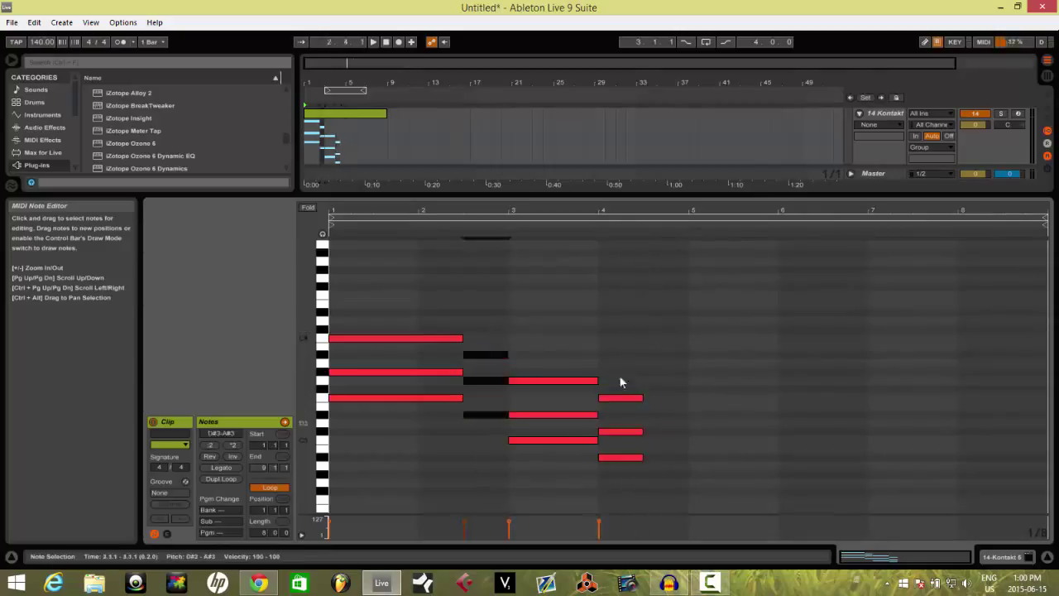
key(ctrl+c)
click(639, 357)
key(ctrl+v)
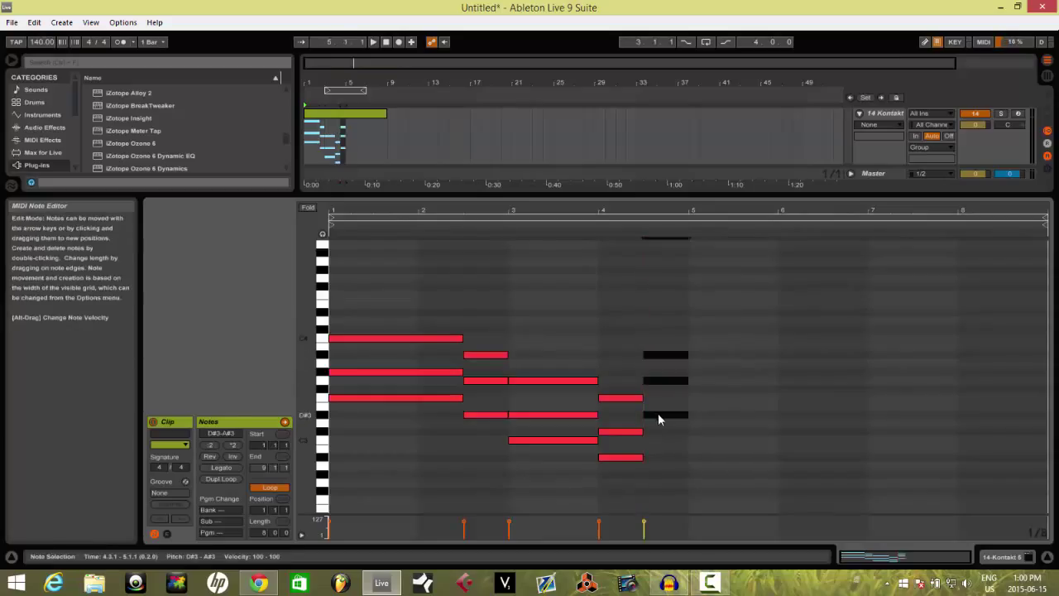
drag(658, 412, 659, 437)
click(657, 432)
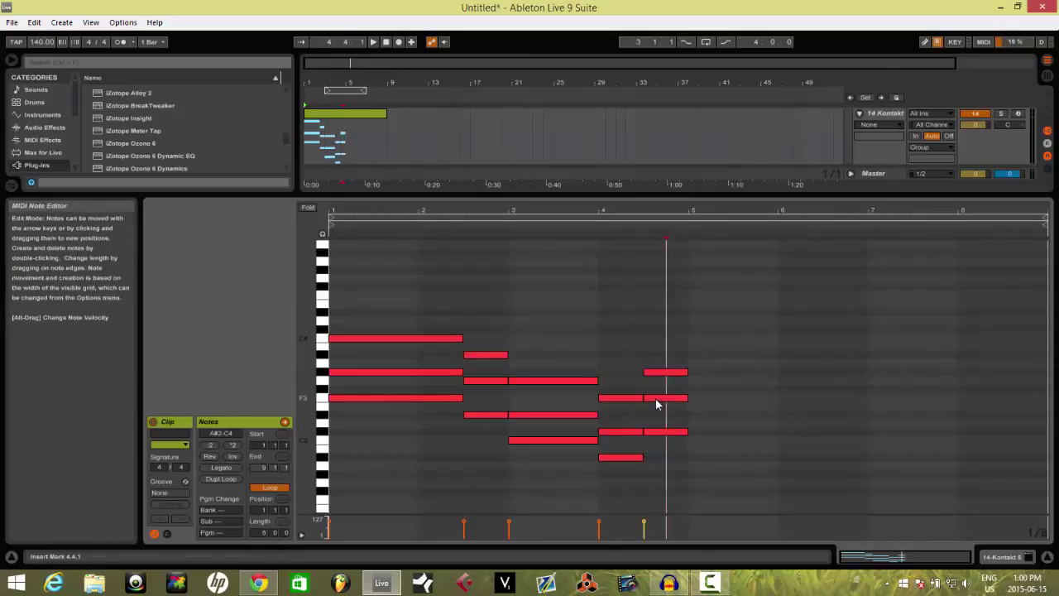
click(658, 398)
click(655, 371)
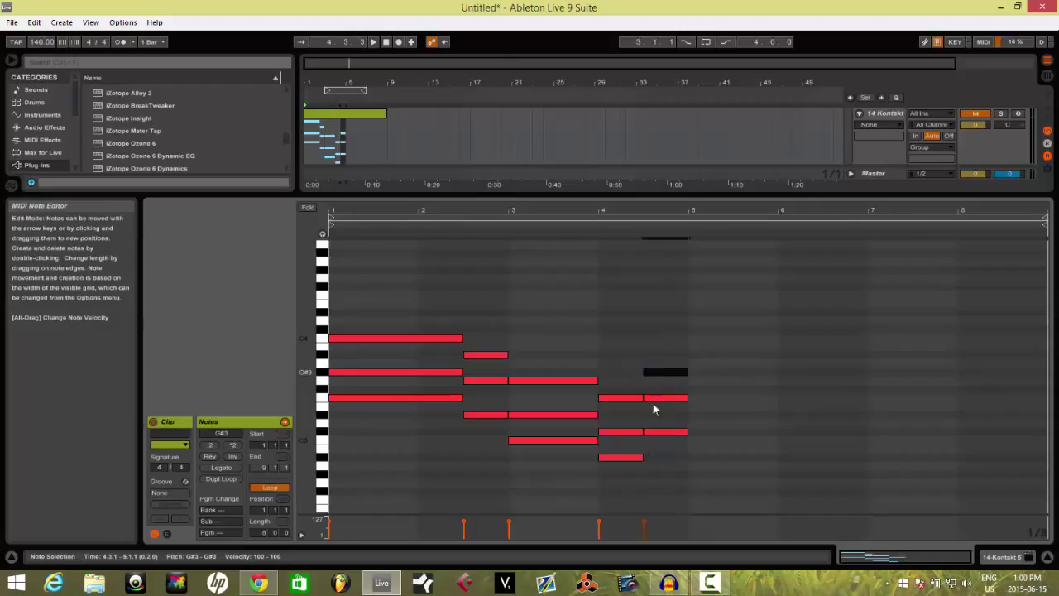
key(space)
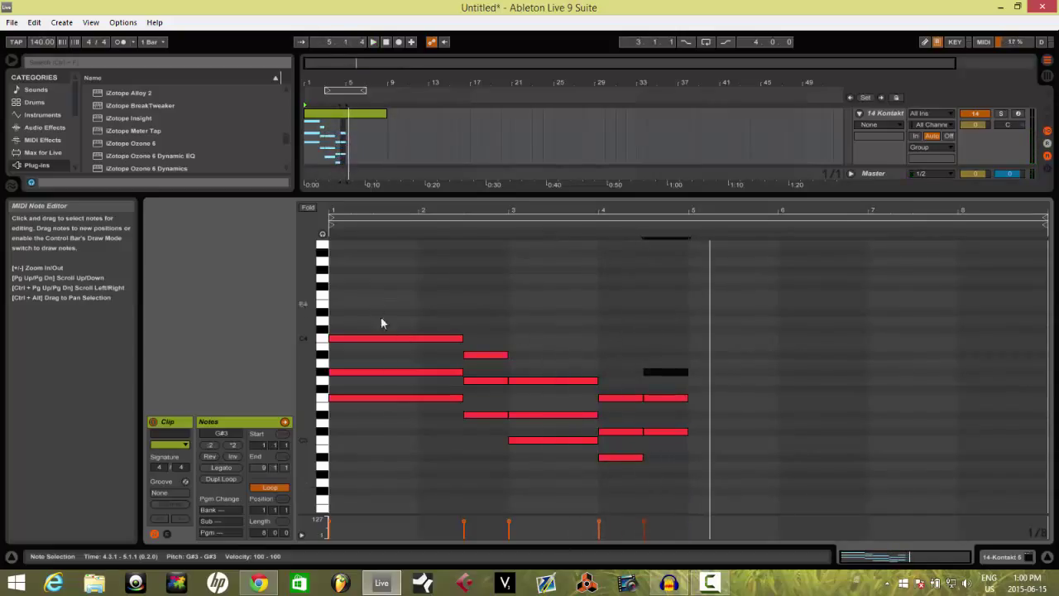
Step: Copy the opening F3, G#3, C4 chord to the start of bar 5 and shorten it to one bar
drag(381, 316, 389, 402)
click(680, 299)
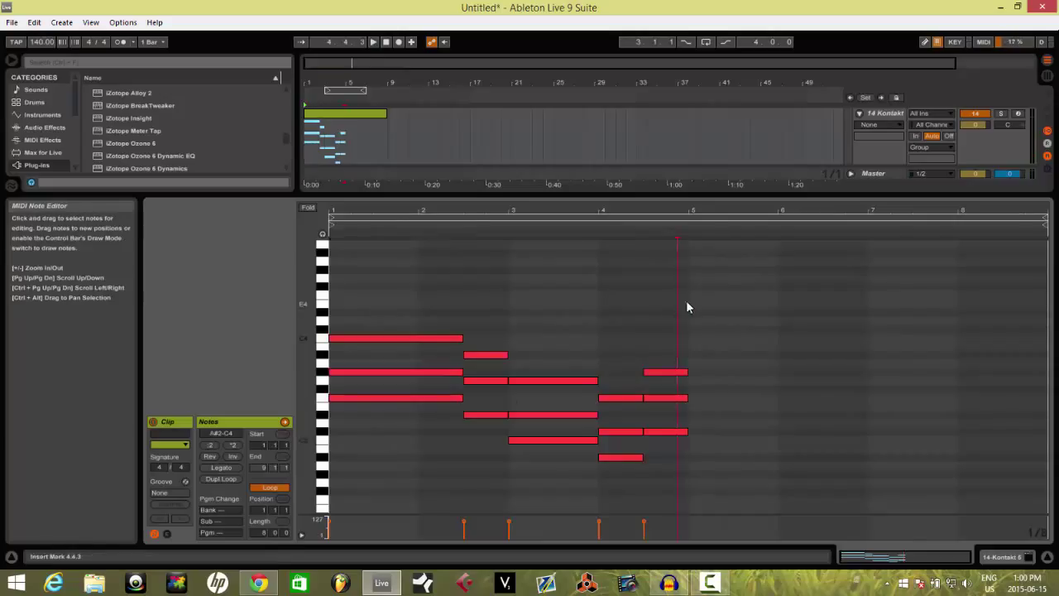
click(689, 304)
key(ctrl+v)
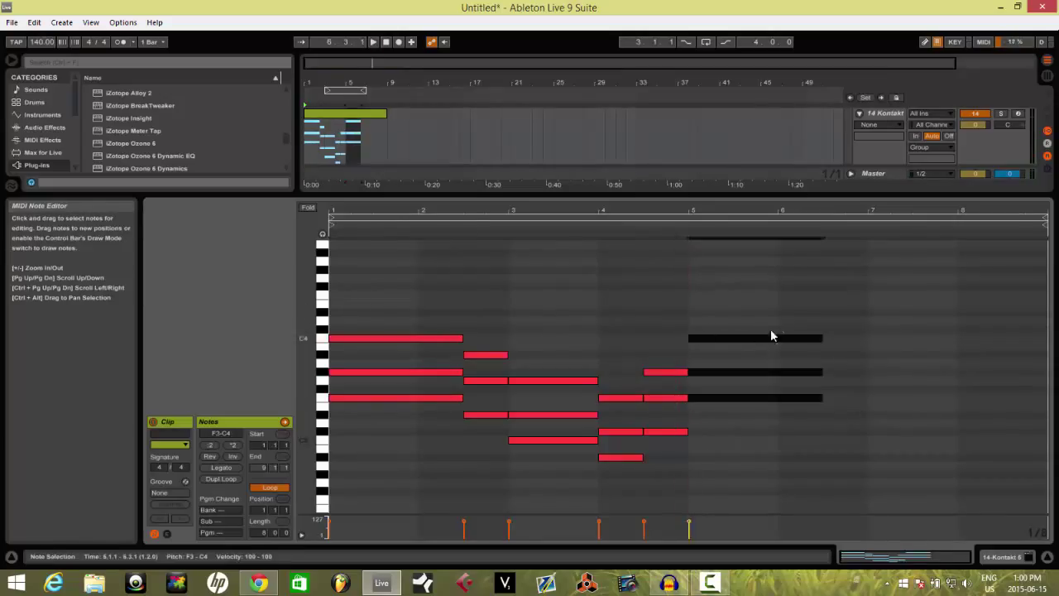
drag(820, 340, 777, 339)
click(768, 305)
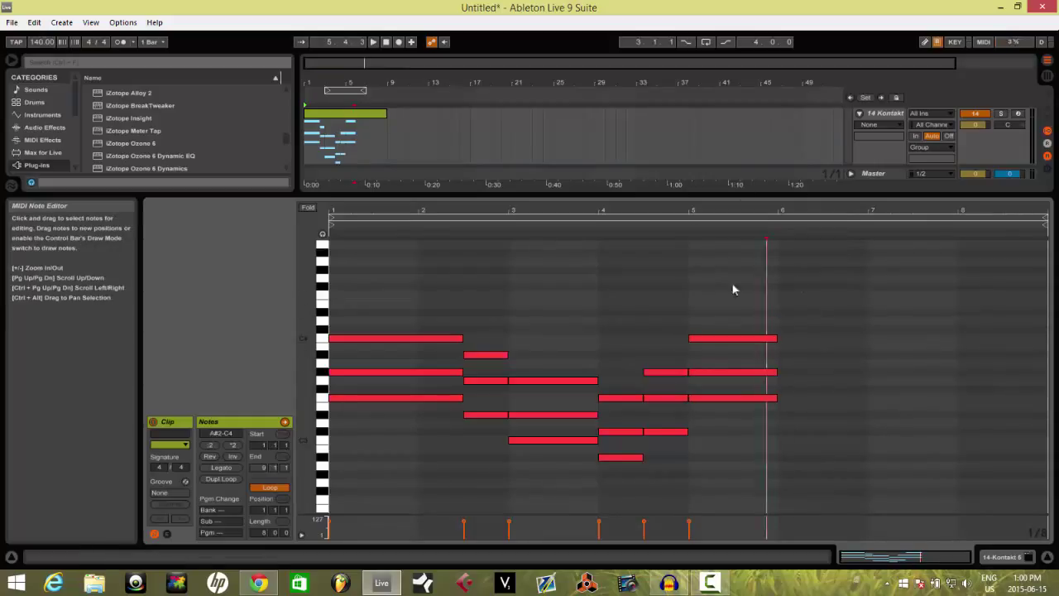
Step: Delete the copied F3, G#3, C4 chord from bar 5
drag(732, 290, 750, 375)
drag(761, 433, 762, 449)
key(Delete)
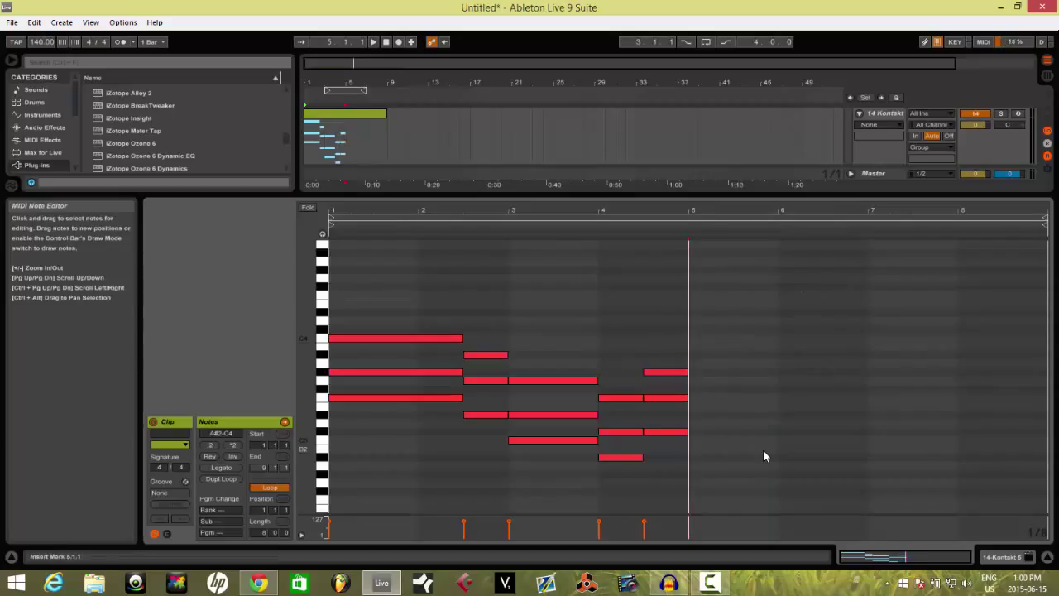
Step: Duplicate the whole four-bar progression into bars 5 to 8 and play it from the beginning
drag(402, 307, 689, 497)
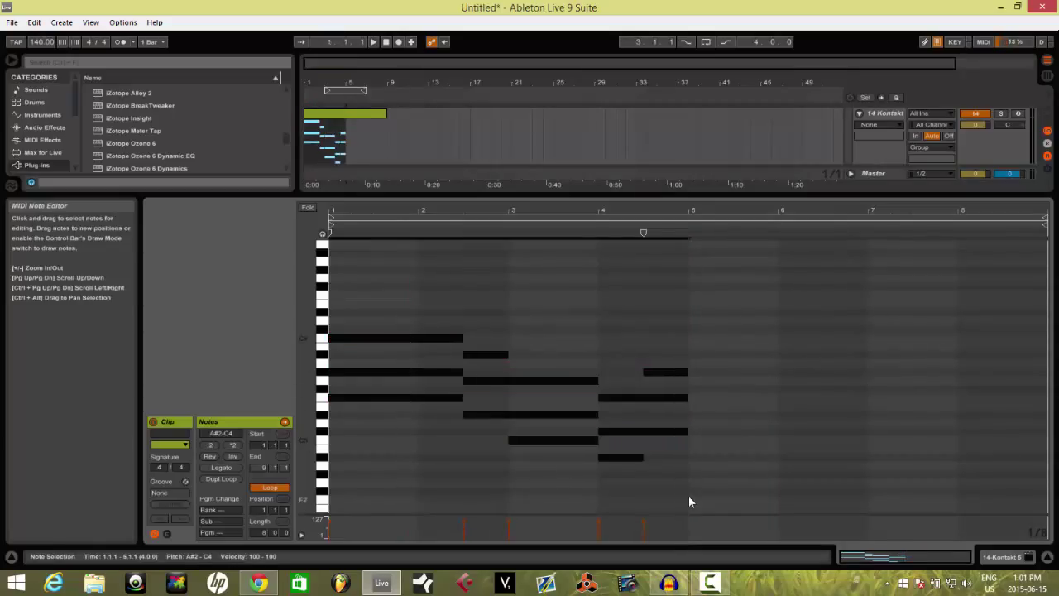
key(ctrl+d)
click(615, 290)
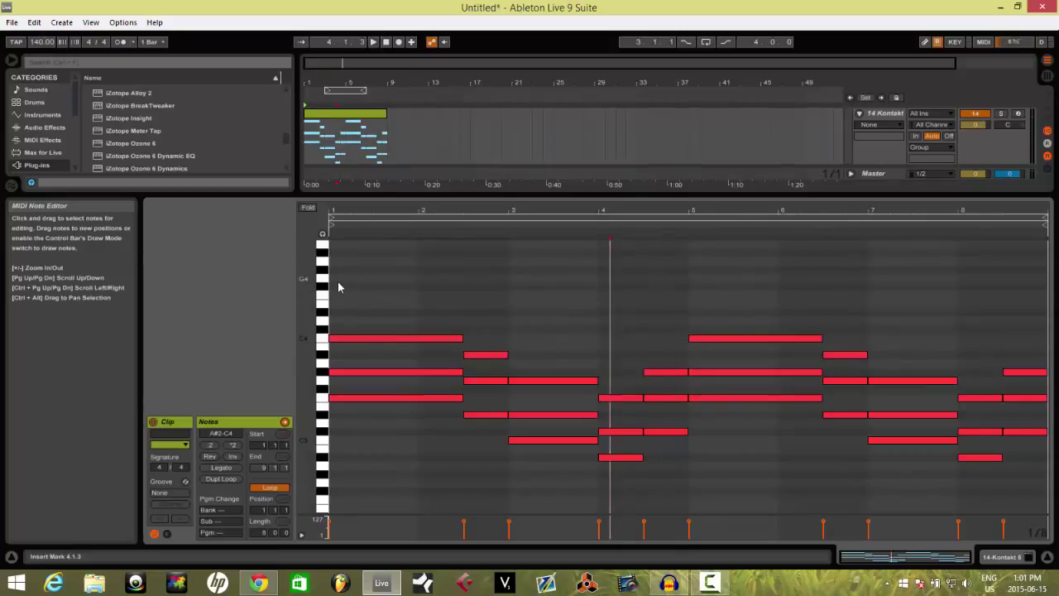
click(339, 286)
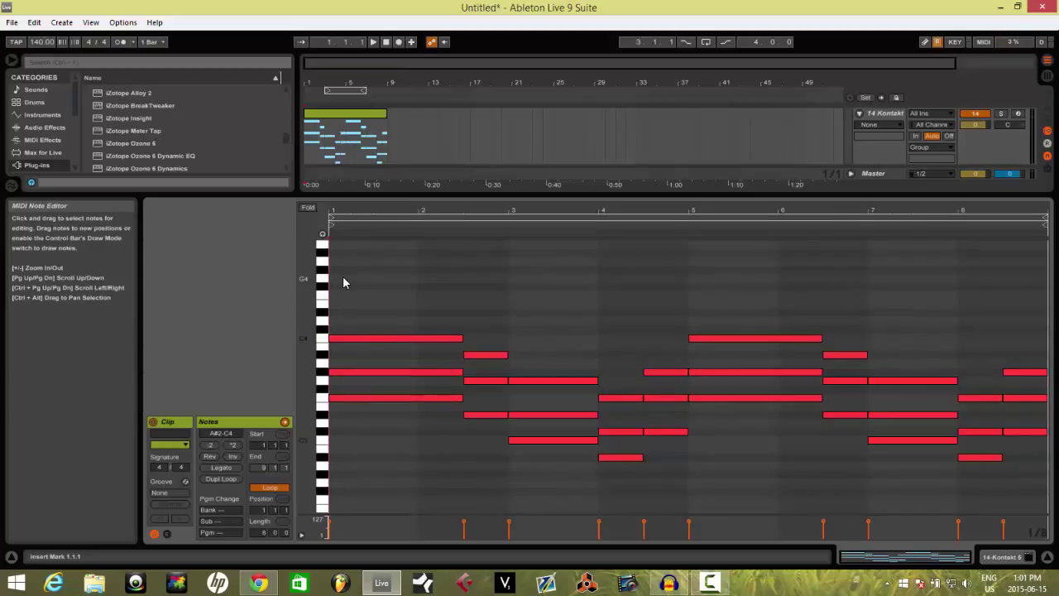
key(space)
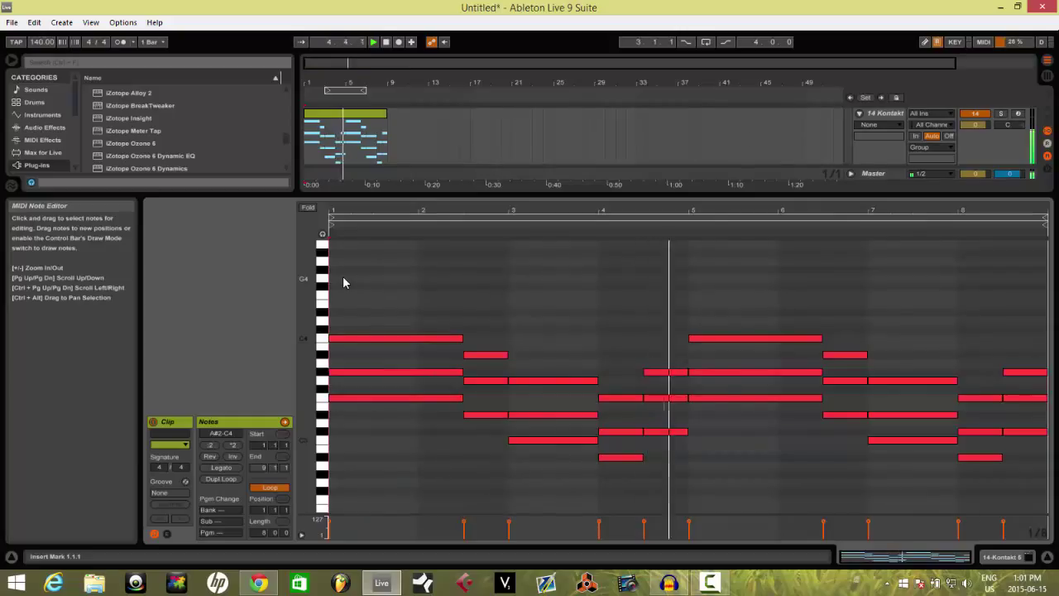
key(space)
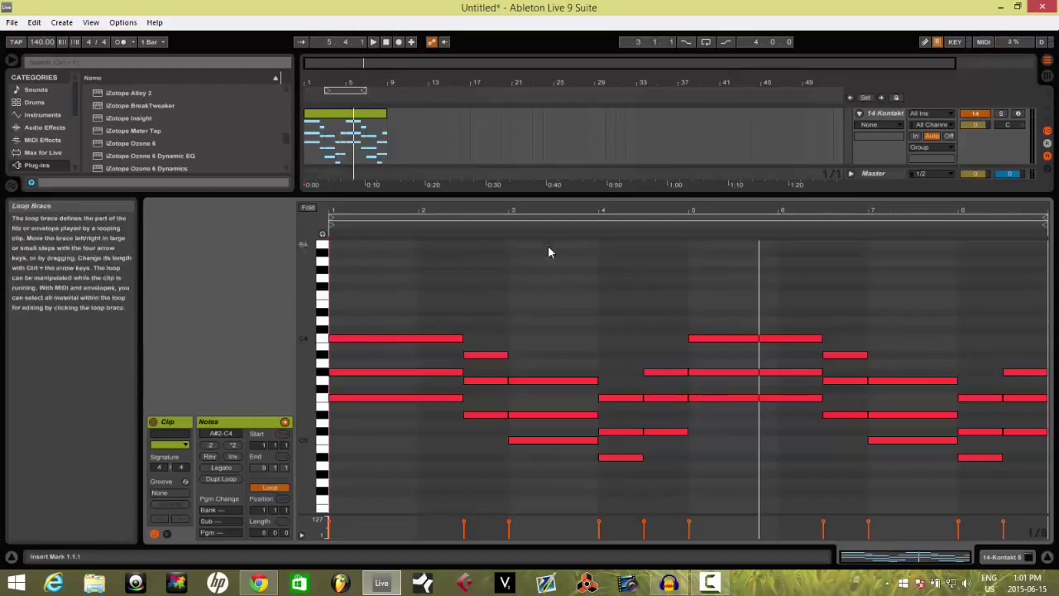
Step: Delete all duplicated chords in bars 5 to 8
drag(756, 298, 1051, 478)
key(Delete)
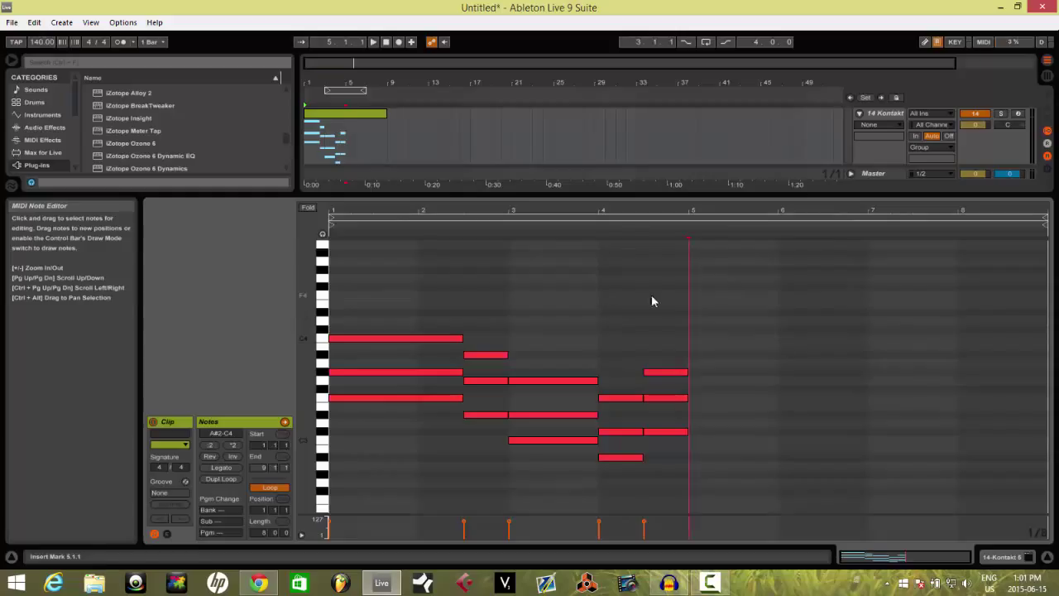
drag(693, 268, 1047, 306)
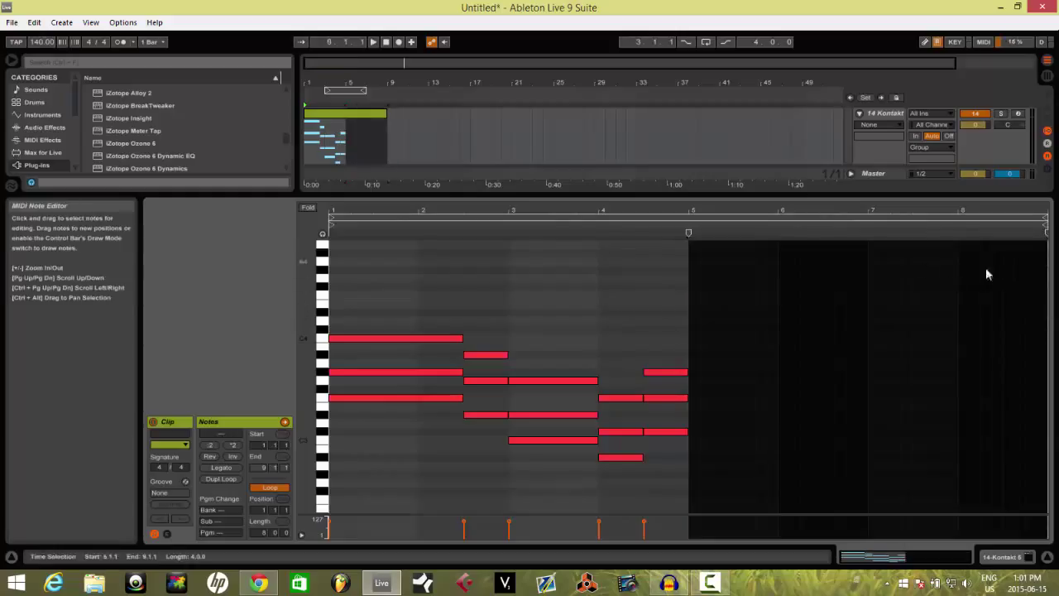
click(814, 351)
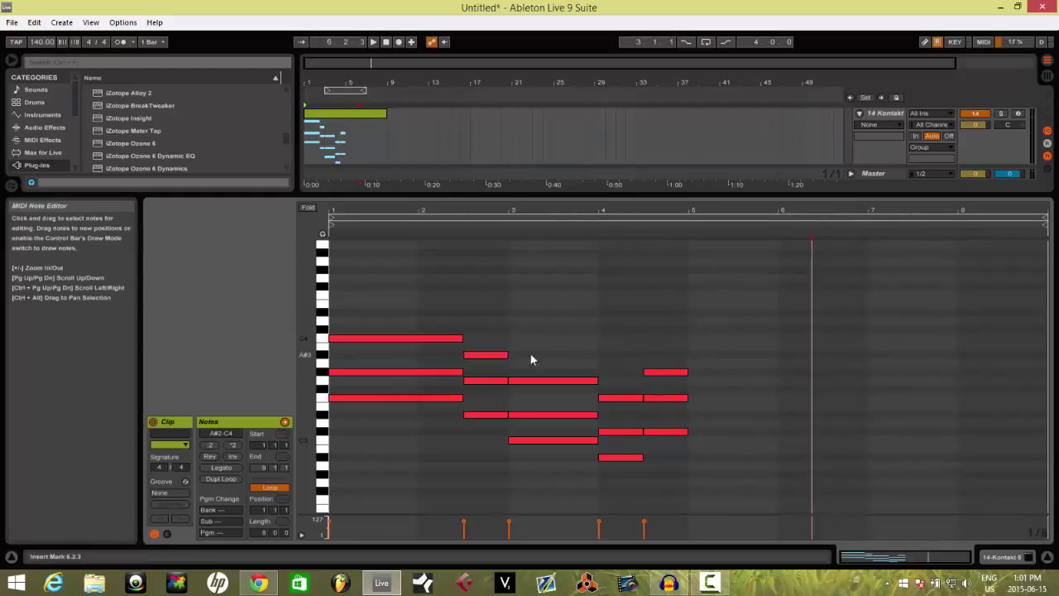
click(364, 310)
click(387, 527)
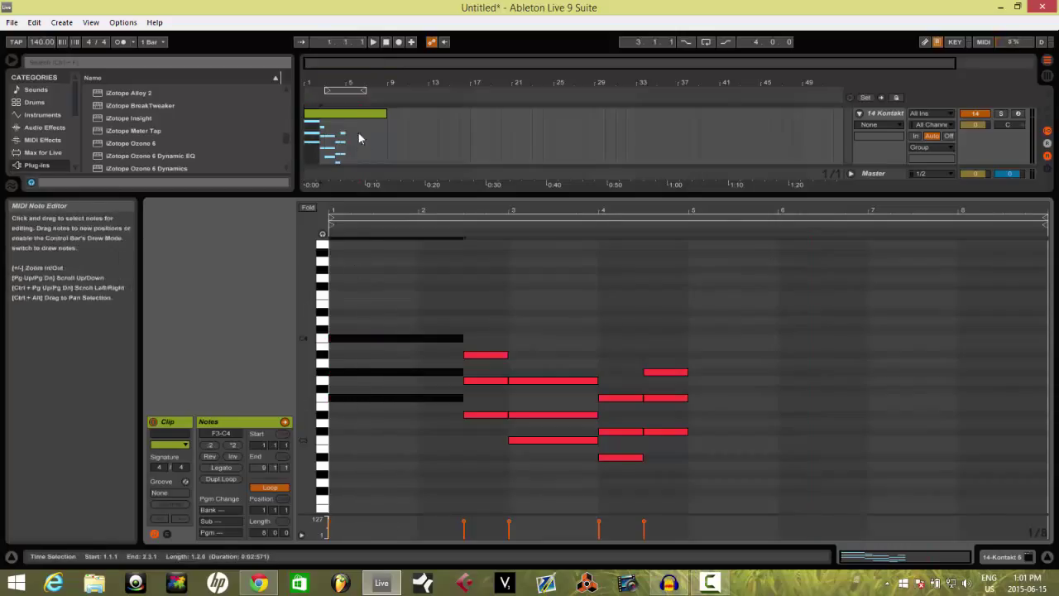
click(336, 147)
click(436, 291)
click(440, 286)
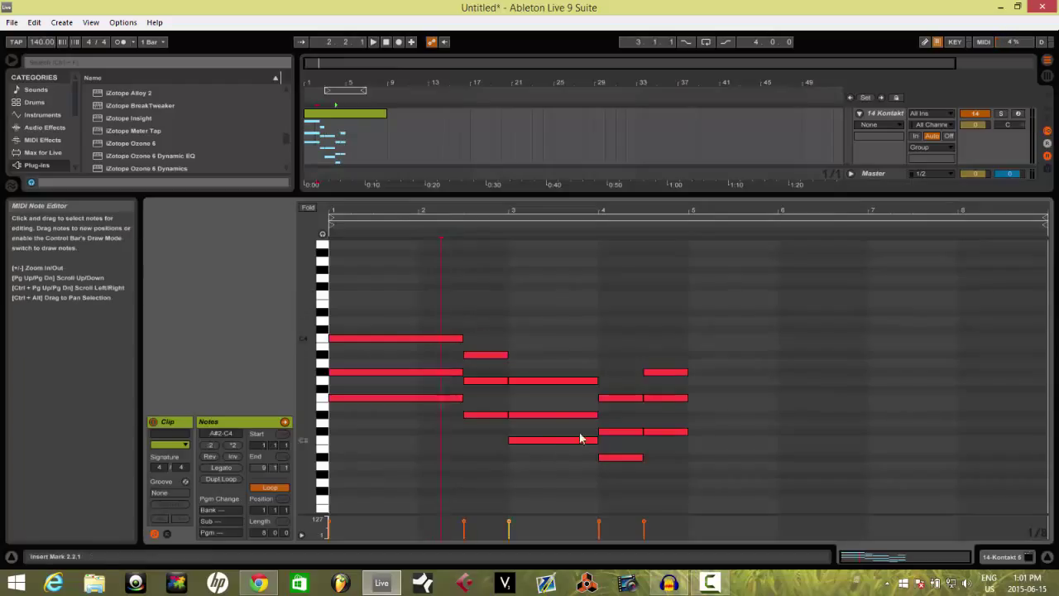
drag(552, 366, 552, 452)
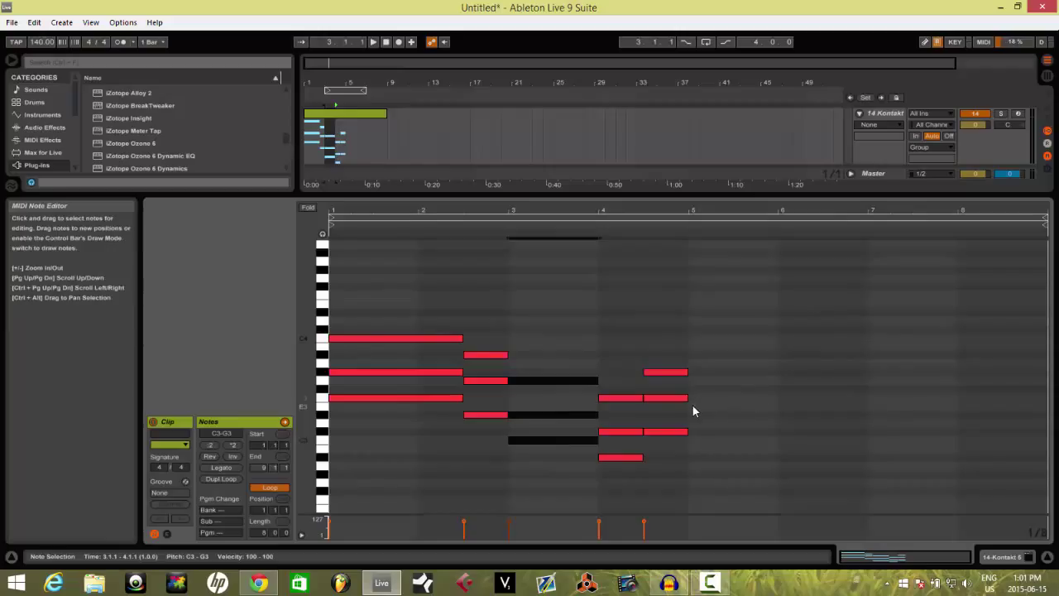
Step: Copy the C3, D#3, G3 chord from bar 3 to the start of bar 5 and play the progression from the beginning
key(ctrl+d)
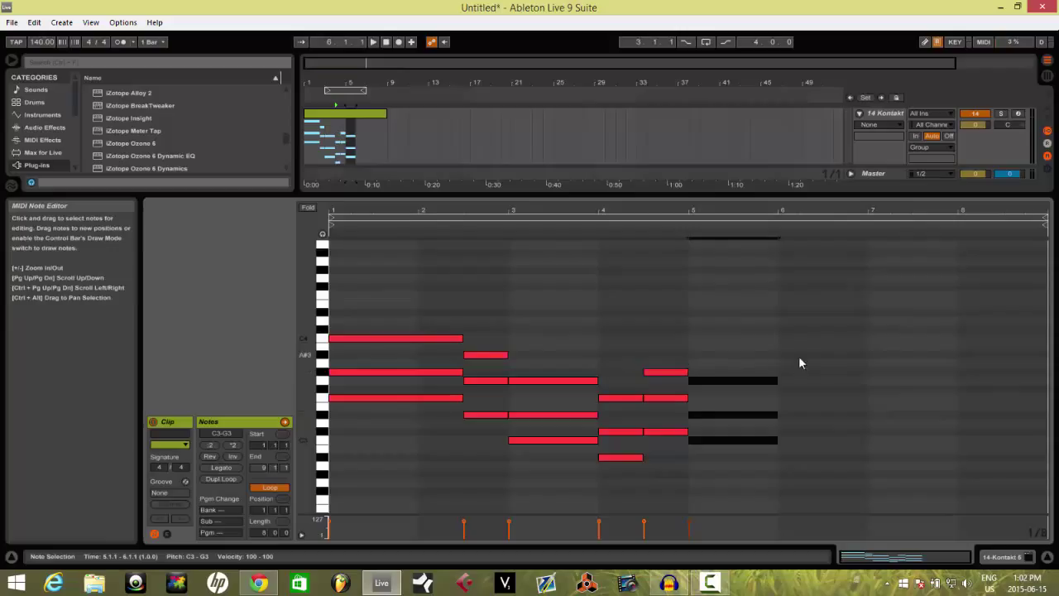
drag(436, 308, 429, 417)
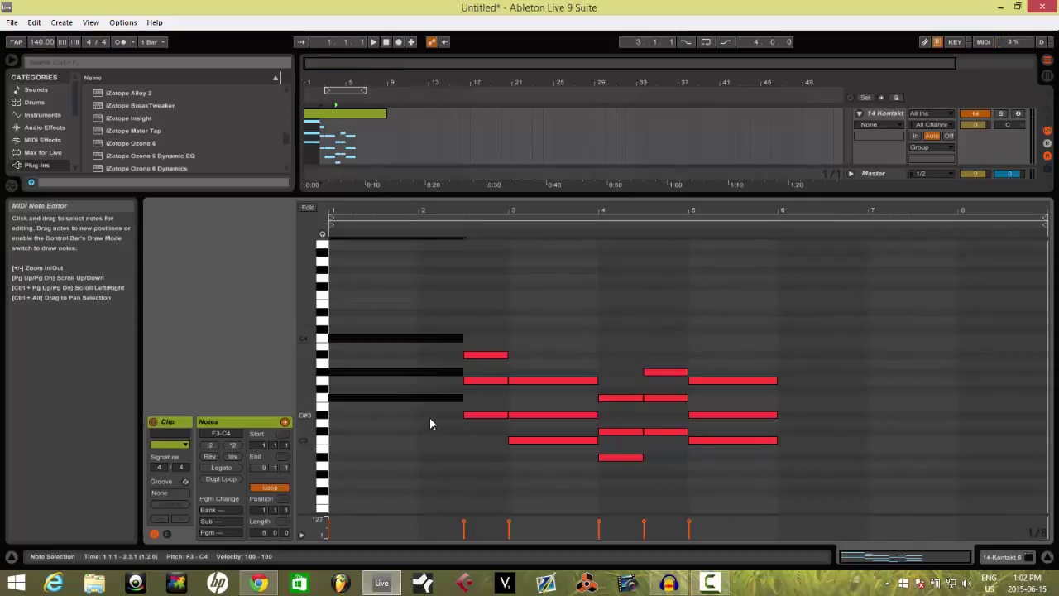
drag(475, 335, 478, 418)
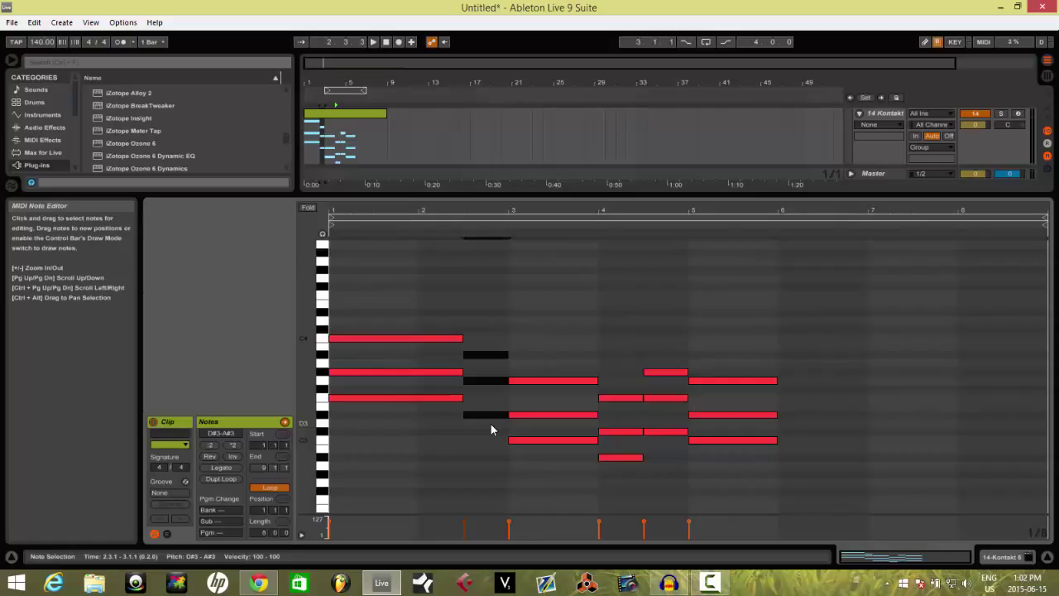
click(334, 319)
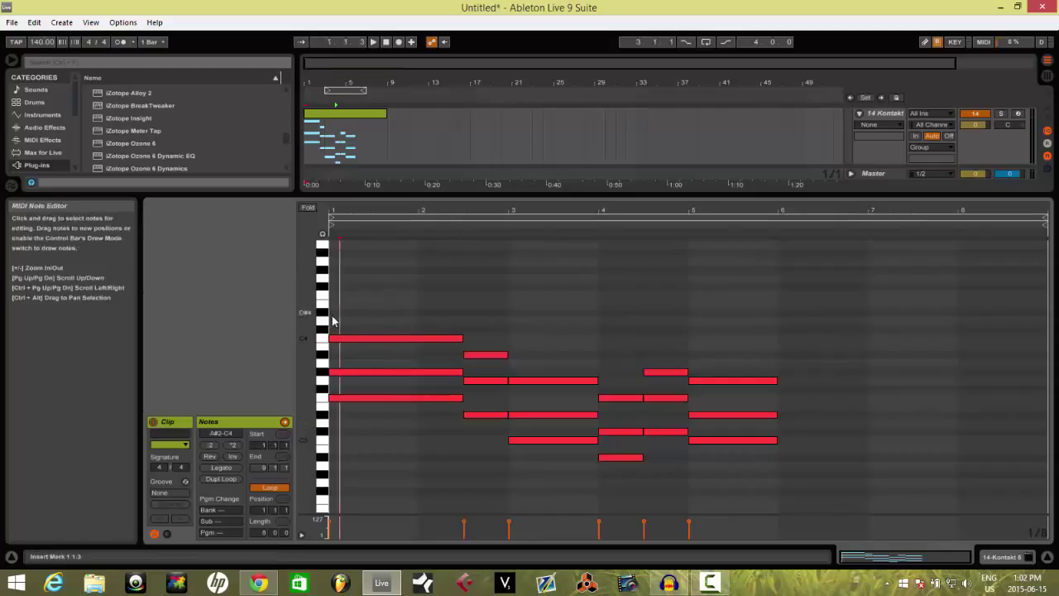
key(space)
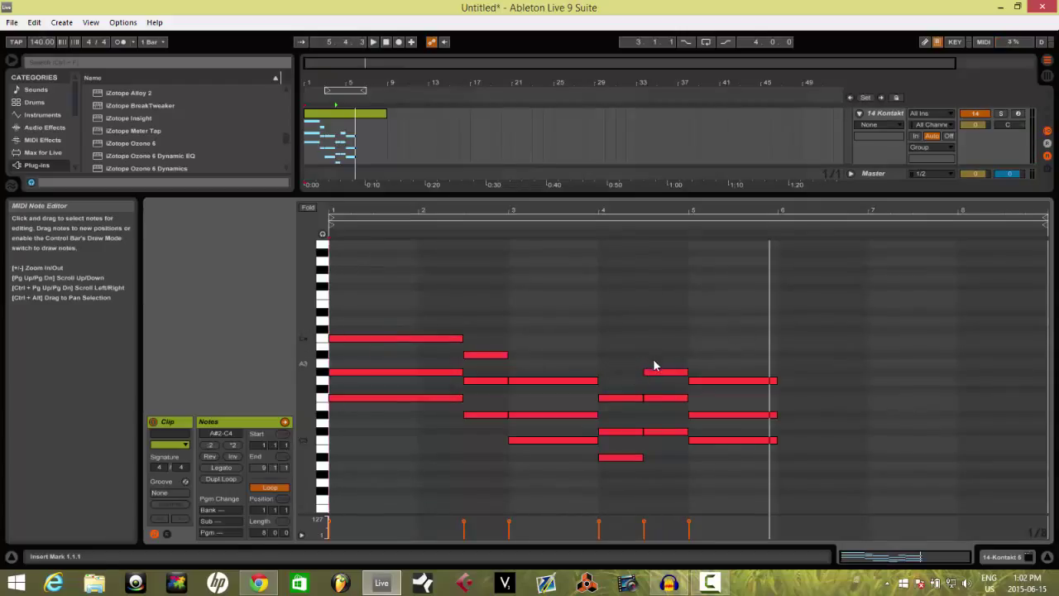
Step: Lengthen the C3, D#3, G3 chord in bar 5 to one and a half bars, ending midway through bar 6
drag(690, 366, 747, 456)
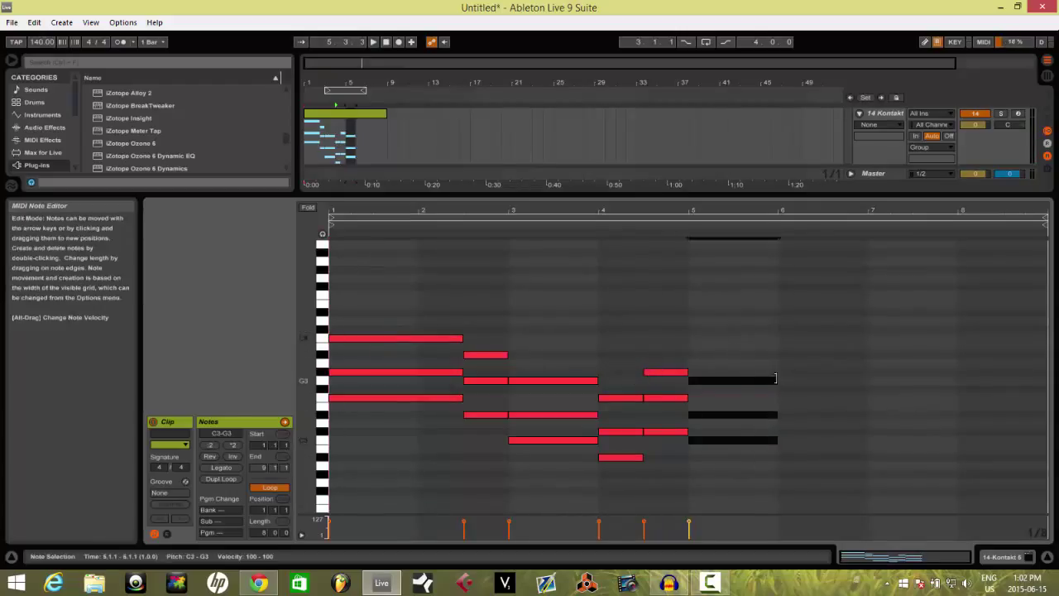
mouse_move(777, 381)
mouse_down()
mouse_move(833, 381)
mouse_move(822, 380)
mouse_up()
click(811, 328)
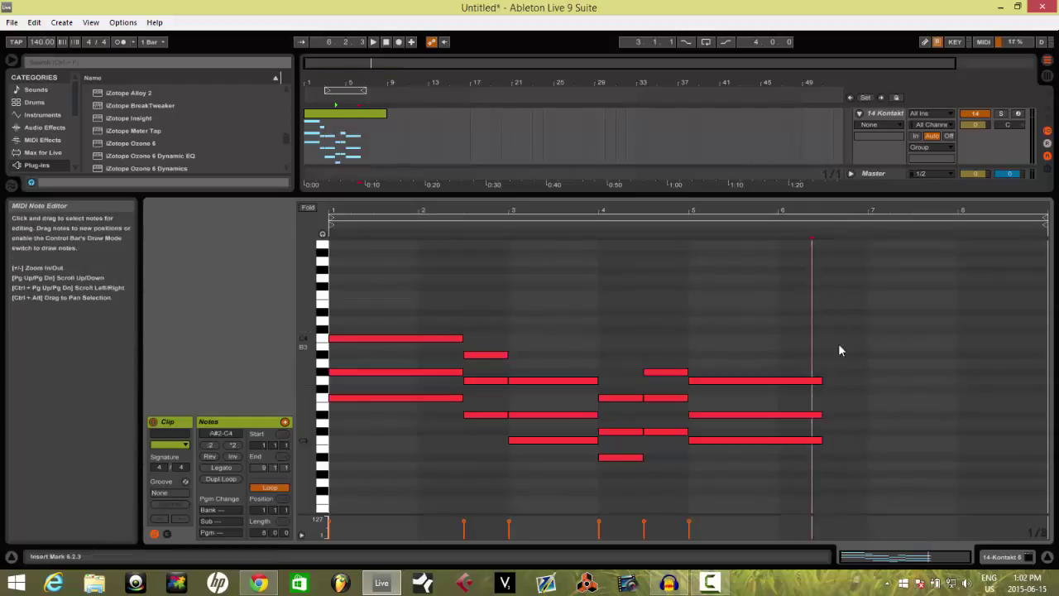
Step: Copy the half-bar A#2, C#3, F3 chord from the start of bar 4 to the second half of bar 6
mouse_move(373, 293)
mouse_down()
mouse_move(587, 418)
mouse_move(673, 488)
mouse_up()
click(674, 470)
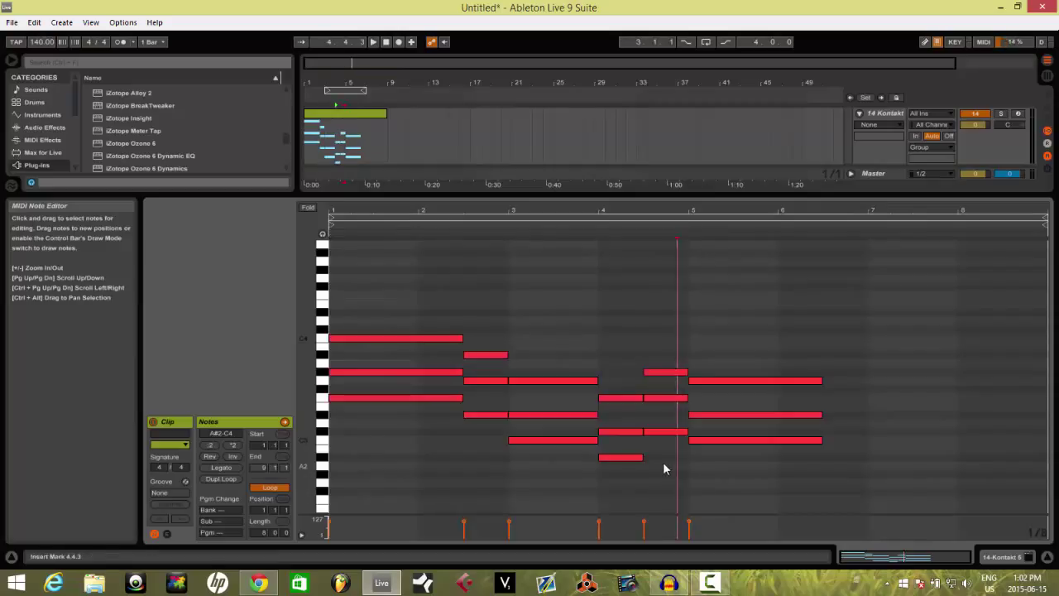
mouse_move(643, 328)
mouse_down()
mouse_move(682, 441)
mouse_move(672, 385)
mouse_move(674, 415)
mouse_up()
click(671, 384)
drag(600, 372, 624, 483)
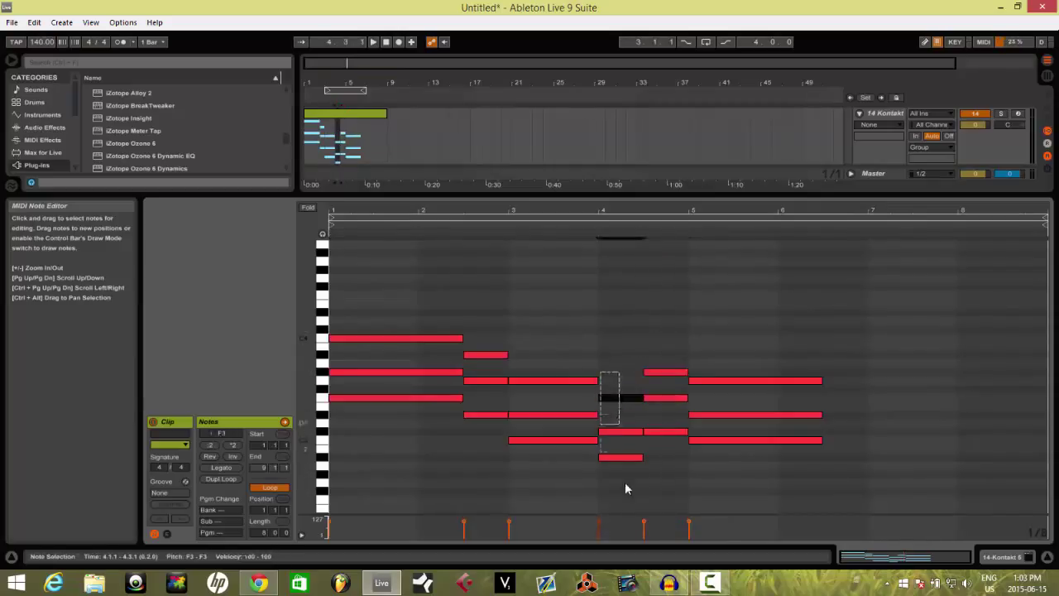
click(824, 399)
key(ctrl+v)
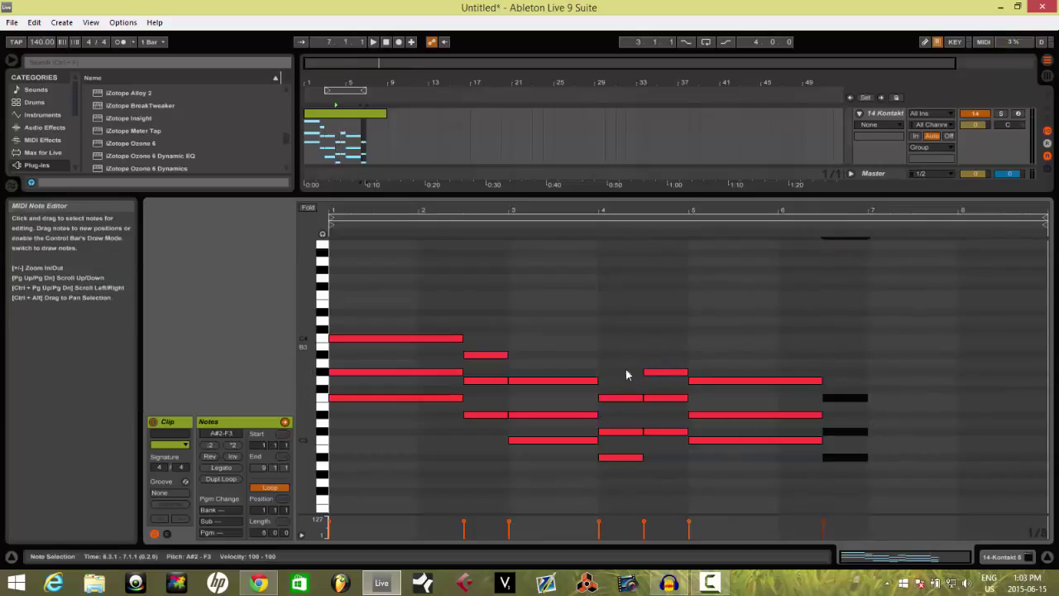
Step: Copy the C#3, F3, G#3 chord from the second half of bar 4 to bar 7 and lengthen it to one bar
drag(667, 369, 684, 474)
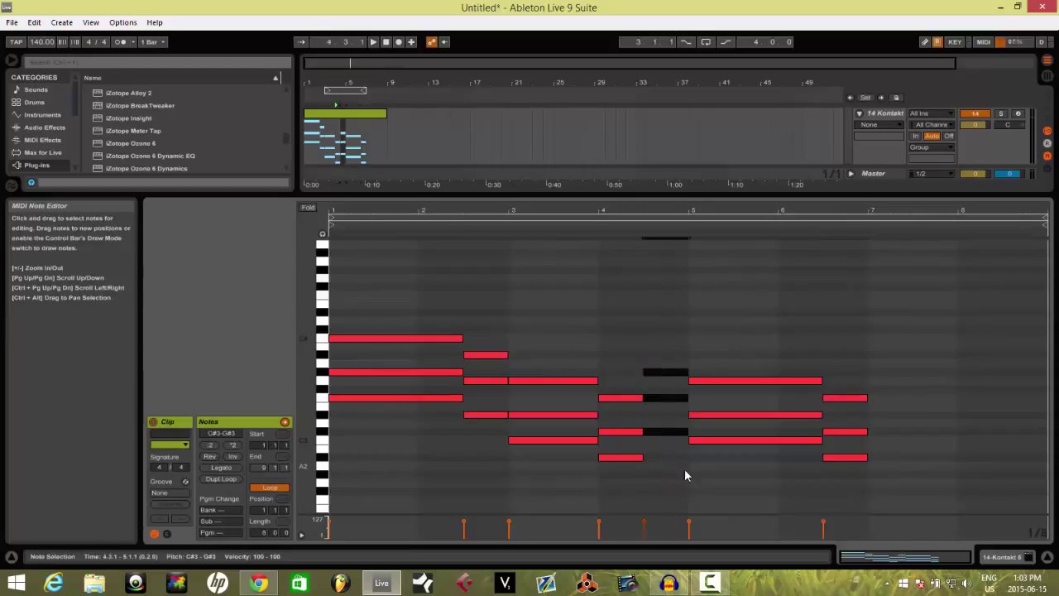
click(872, 364)
key(ctrl+v)
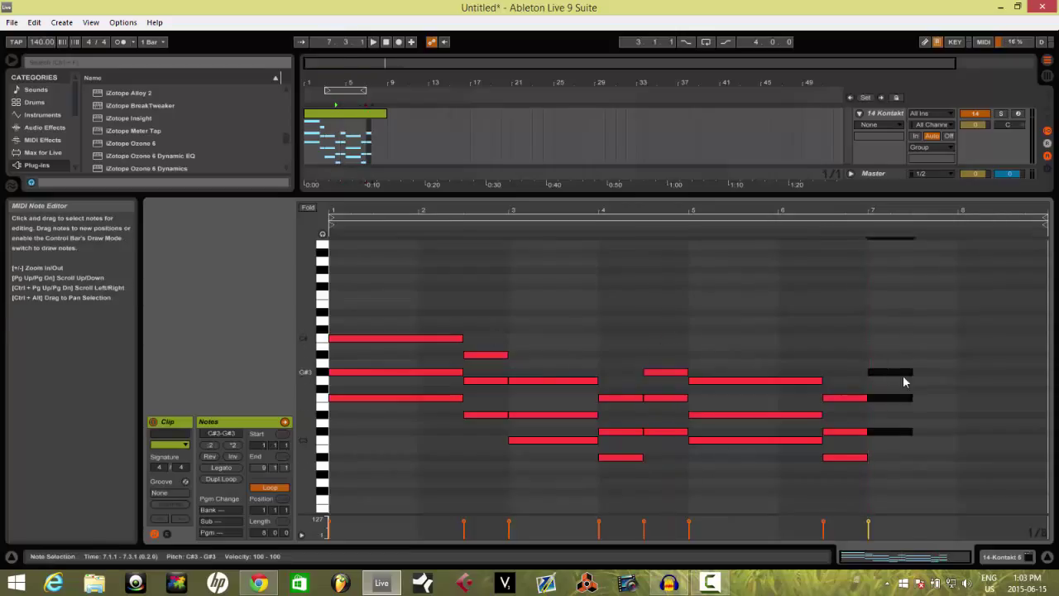
drag(912, 372, 954, 373)
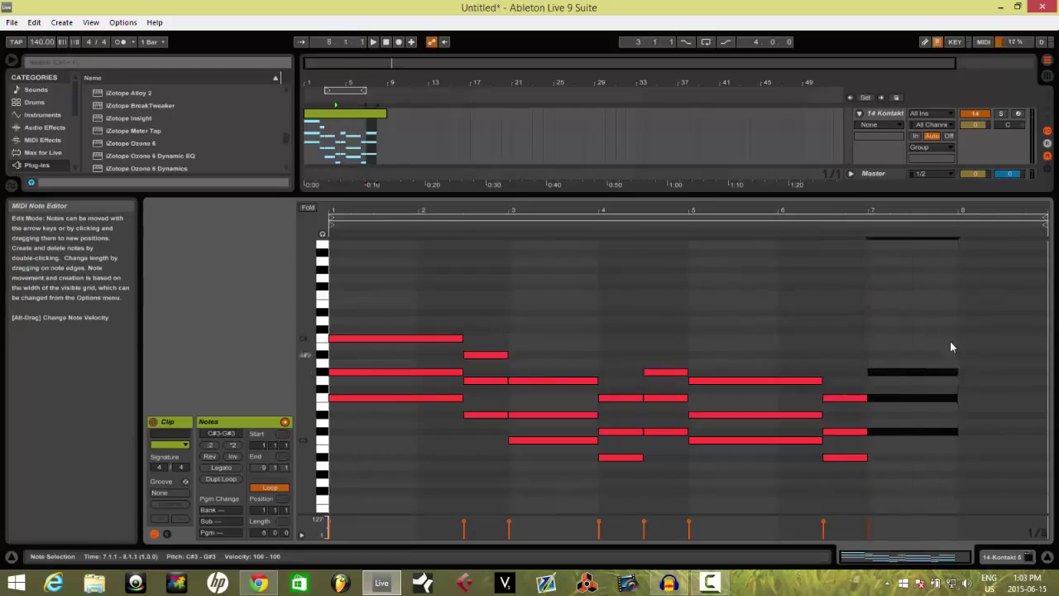
click(950, 347)
Step: Copy the half-bar D#3, G3, A#3 chord from the second half of bar 2 to the start of bar 8
drag(493, 337, 508, 439)
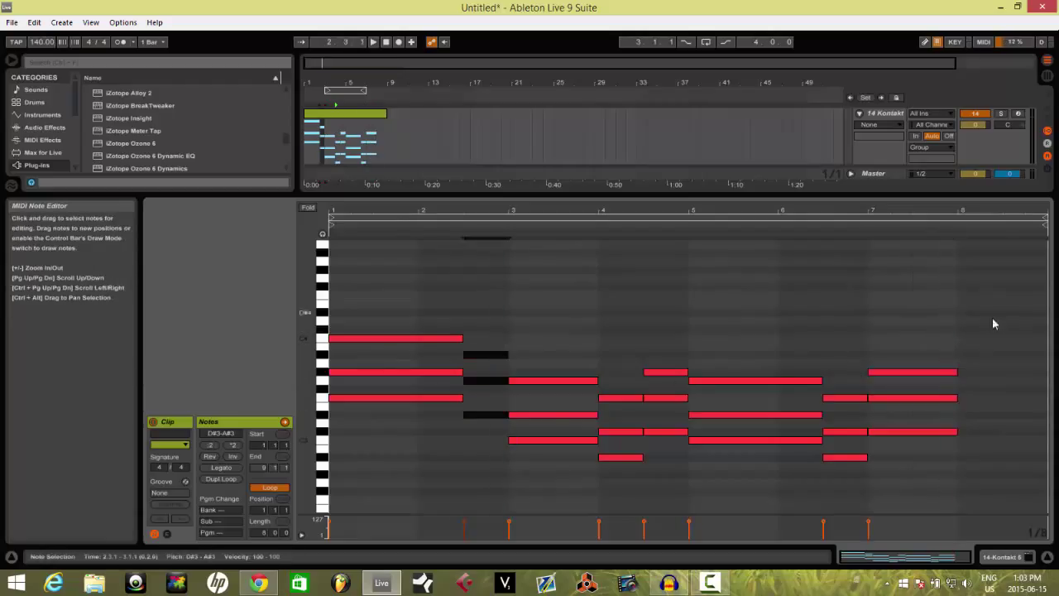
click(960, 330)
key(ctrl+v)
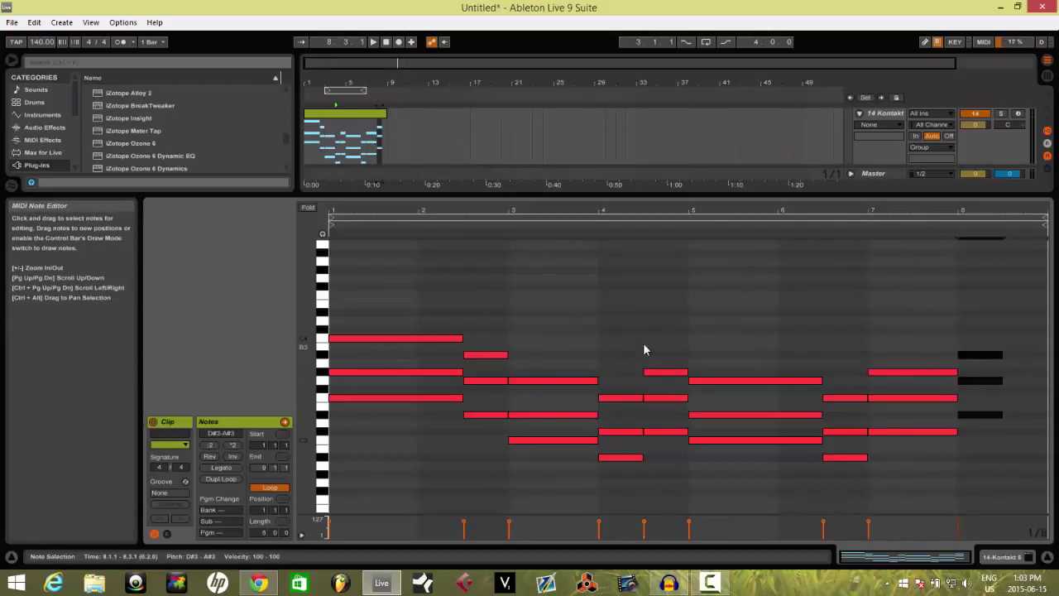
Step: Copy the C#3, F3, G#3 chord from bar 4 to the second half of bar 8 and play the clip from the start
drag(655, 344, 659, 404)
drag(663, 457, 670, 483)
click(1001, 372)
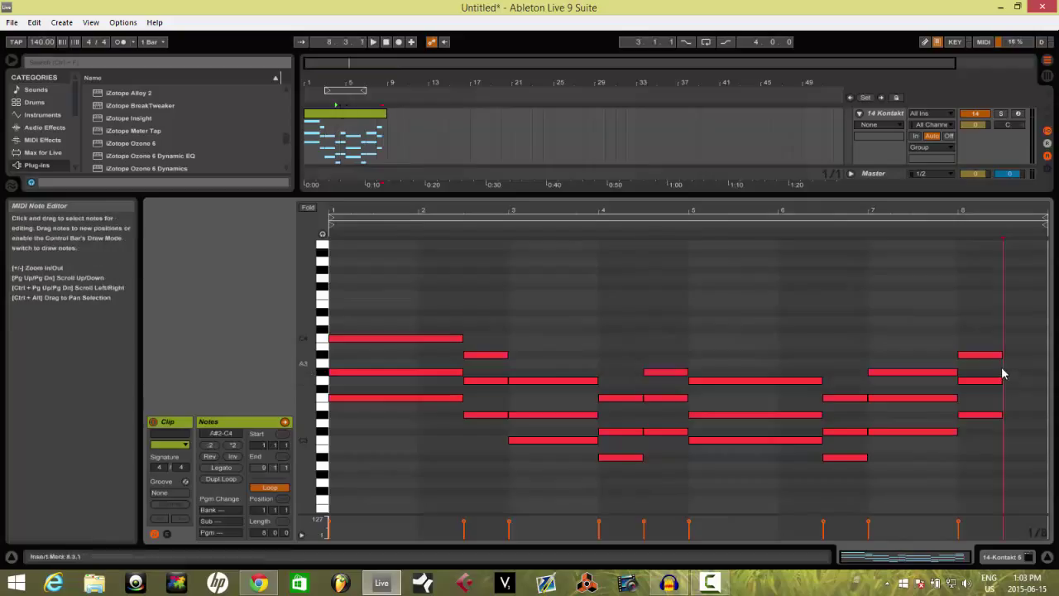
key(ctrl+v)
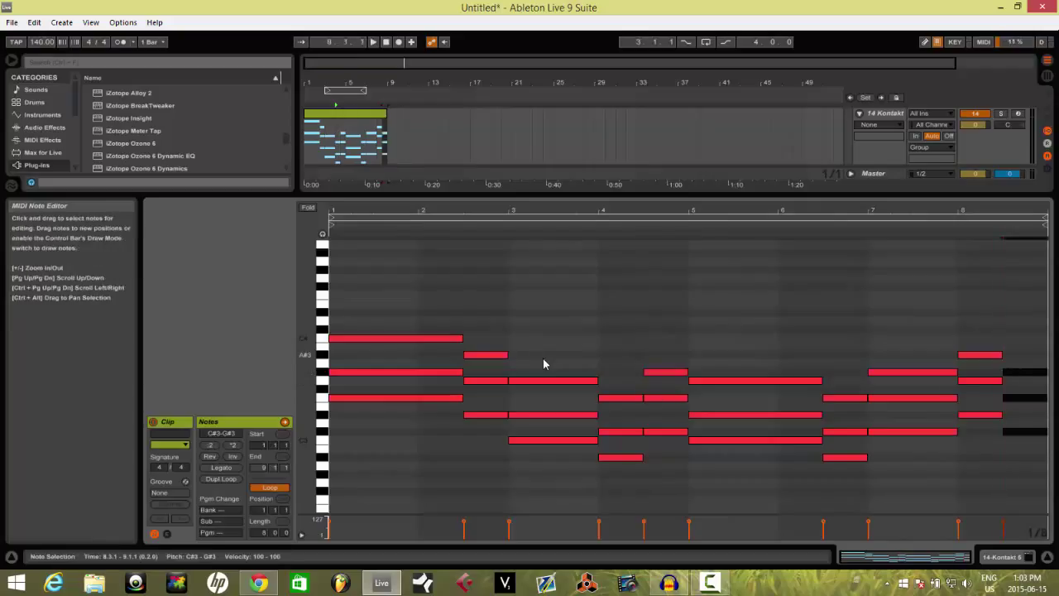
click(304, 178)
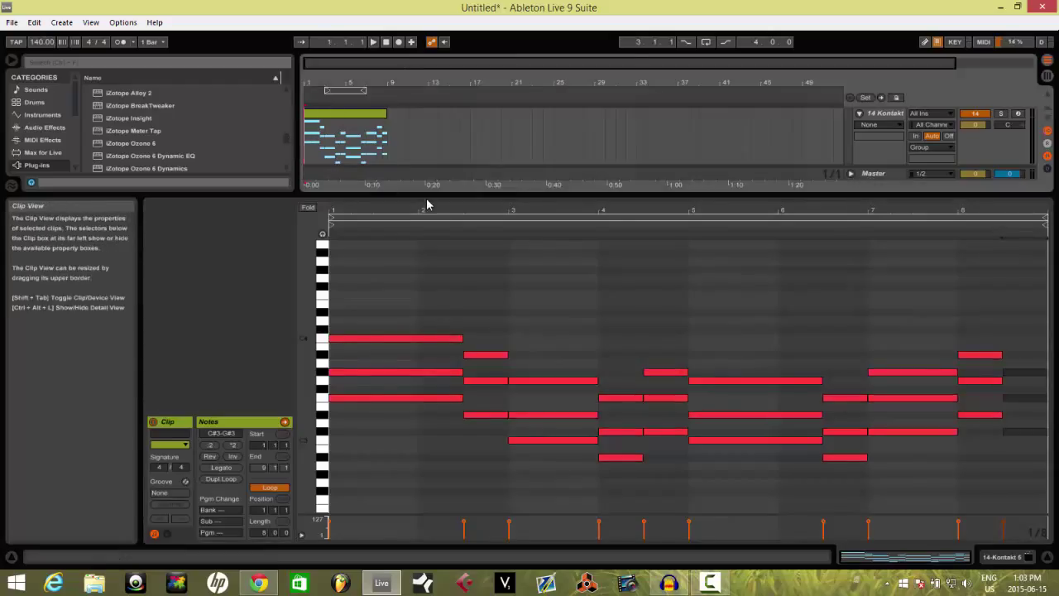
key(space)
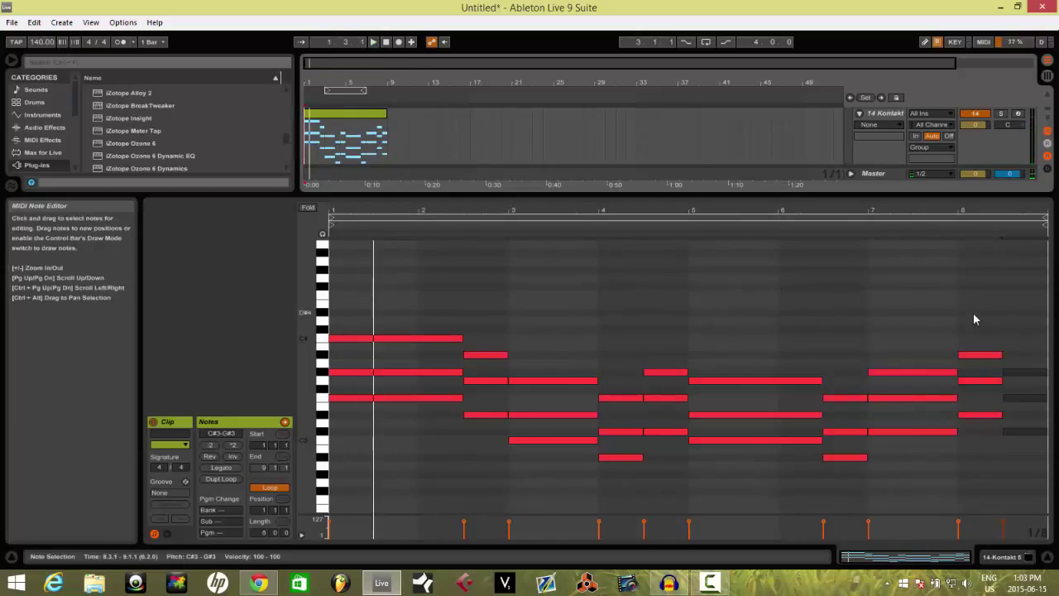
Step: Raise the notes of the first chord in bar 8 to F3, G#3 and C4
drag(418, 314, 435, 497)
drag(978, 492, 976, 352)
drag(974, 426, 976, 381)
click(975, 388)
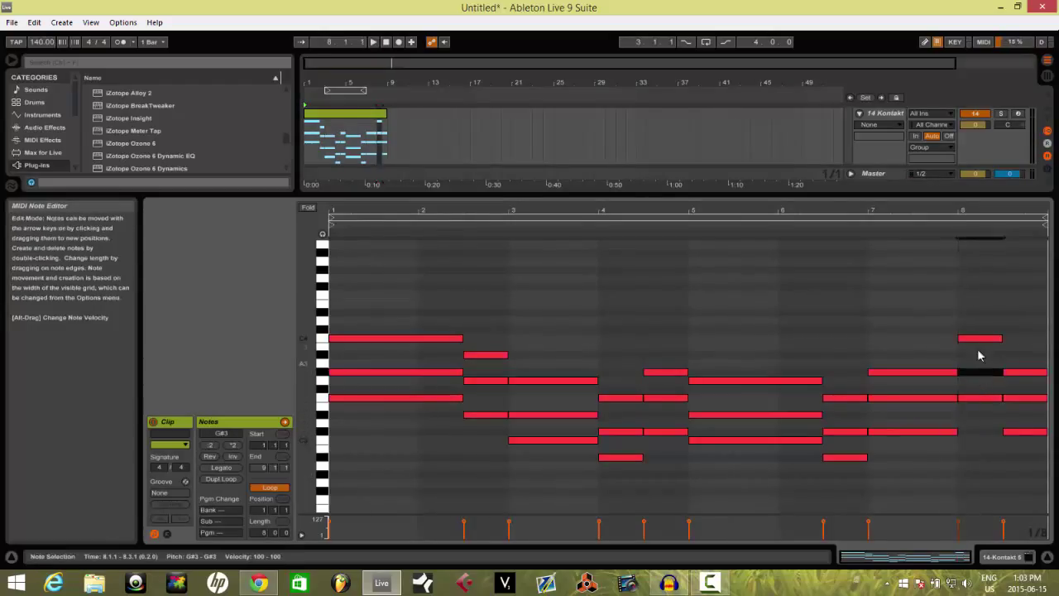
Step: Replace the last half-bar chord in bar 8 with a copy of bar 2's D#3, G3, A#3 chord and play the progression
drag(1031, 359, 1027, 442)
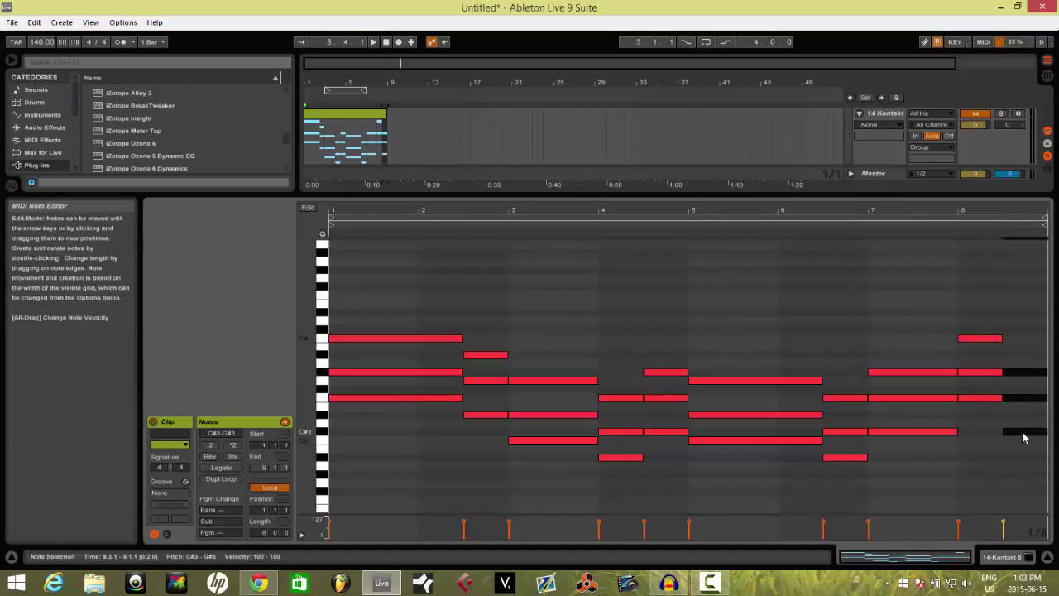
key(Delete)
drag(490, 318, 532, 450)
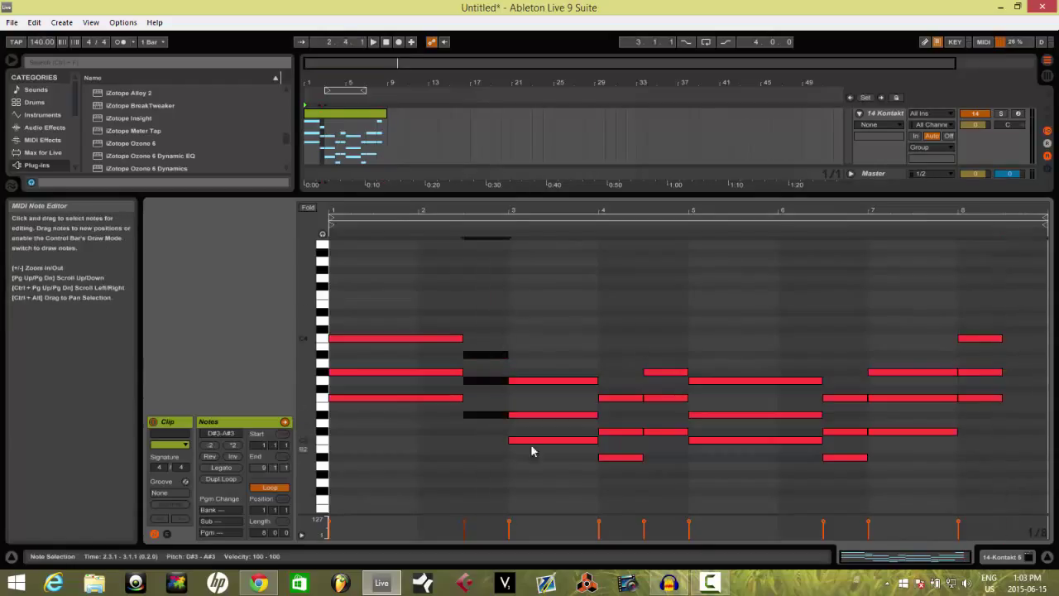
key(ctrl+c)
click(1003, 362)
key(ctrl+v)
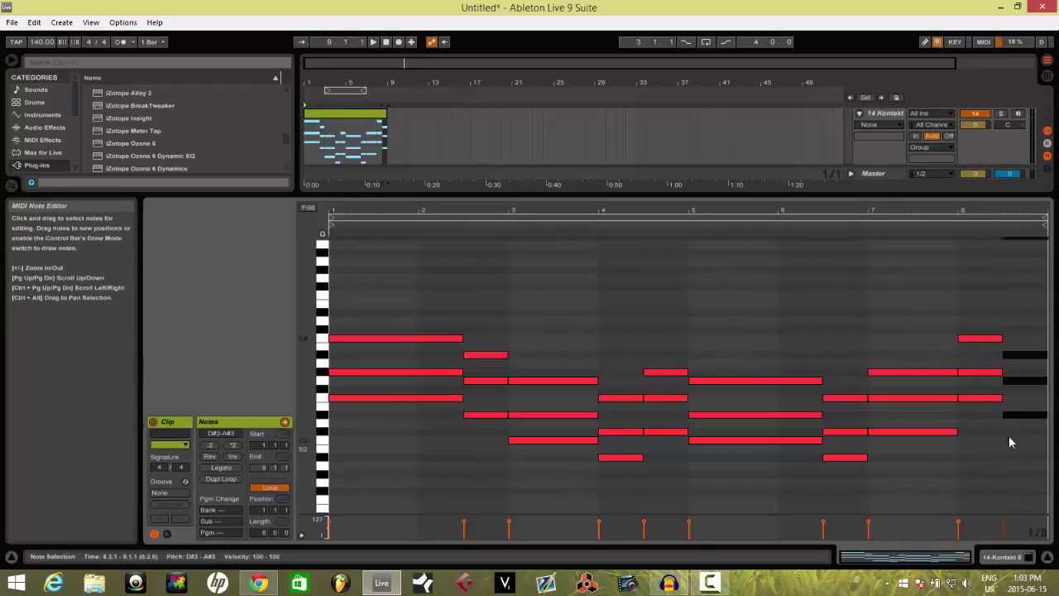
click(956, 320)
key(space)
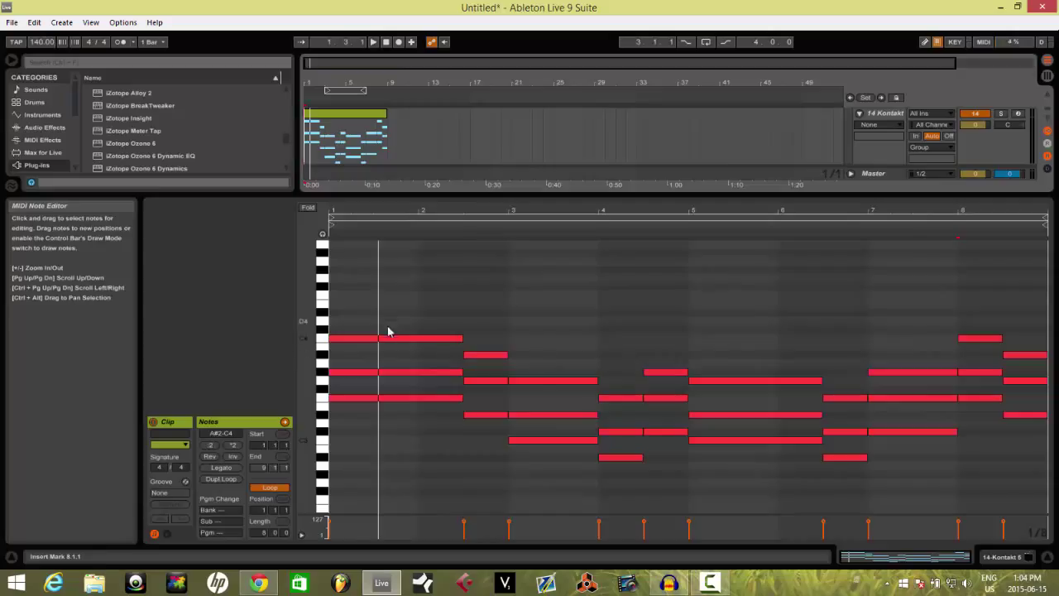
drag(388, 330, 552, 466)
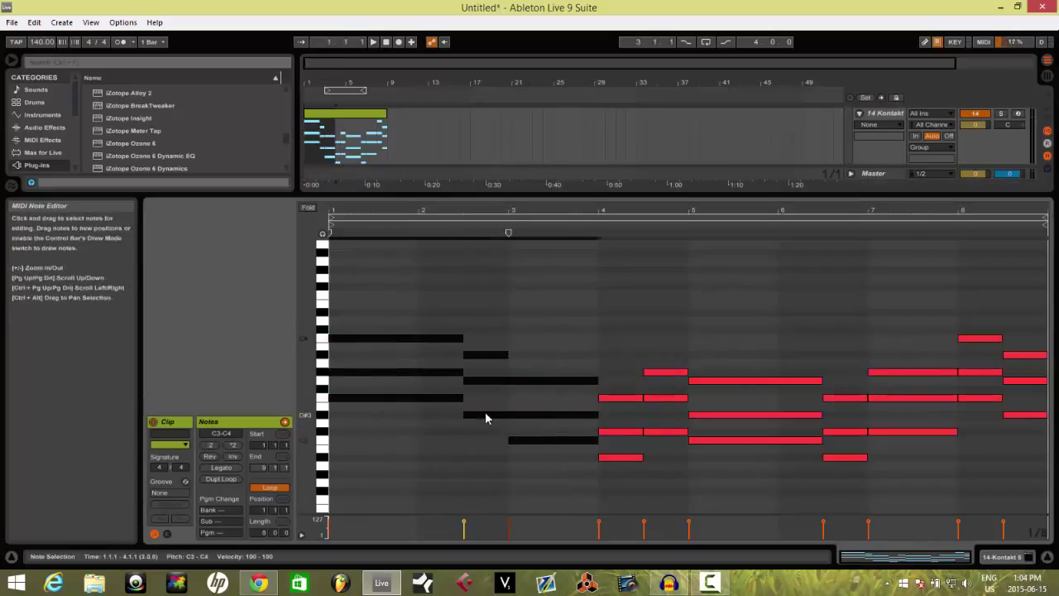
click(519, 441)
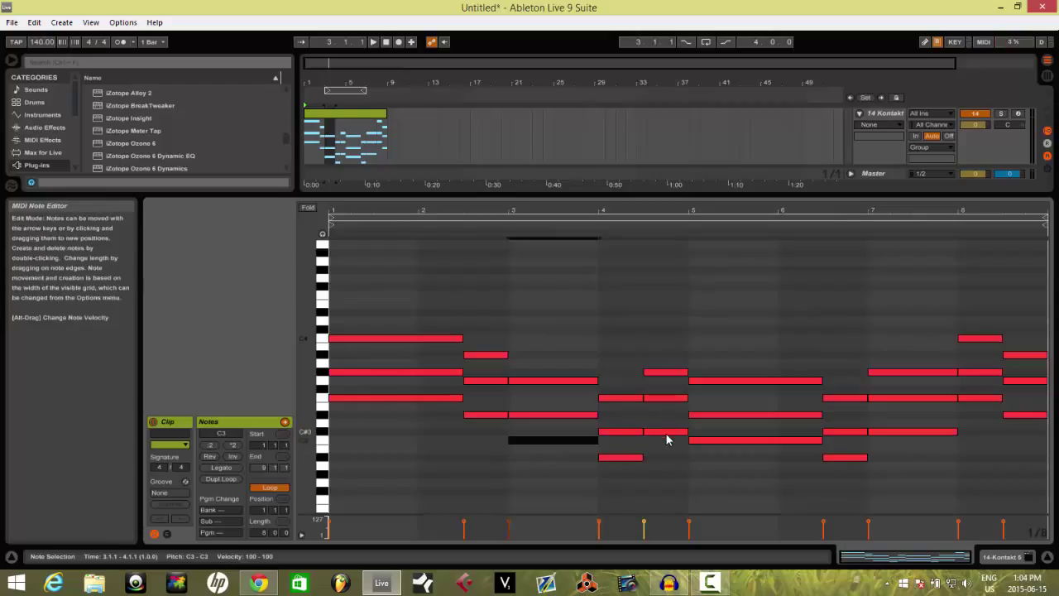
drag(488, 291, 663, 488)
click(388, 306)
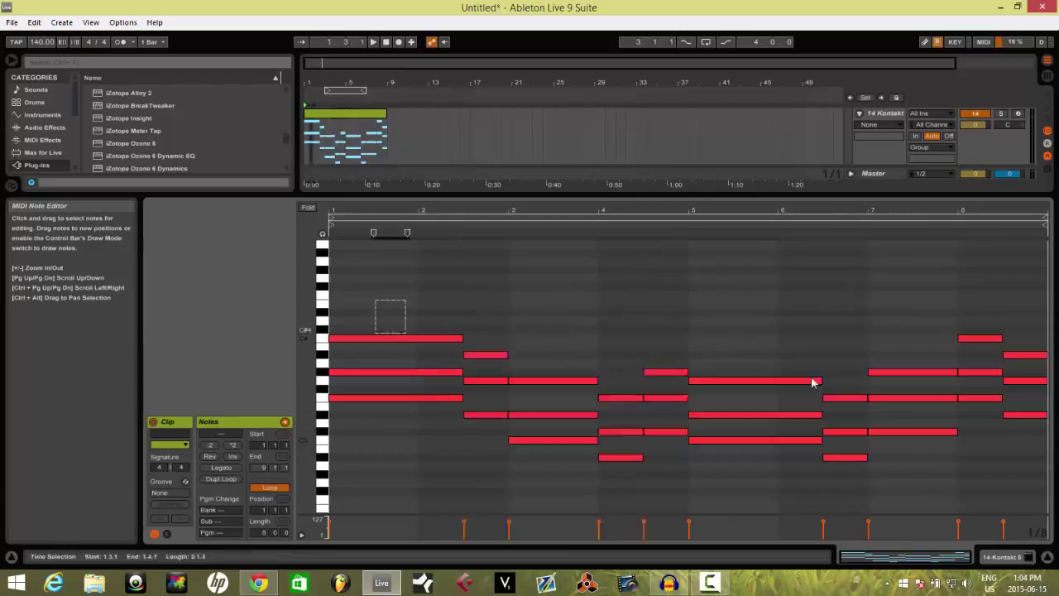
Step: Transpose all notes in the clip up three semitones, spanning C#3 to D#4, and play the result
key(ctrl+a)
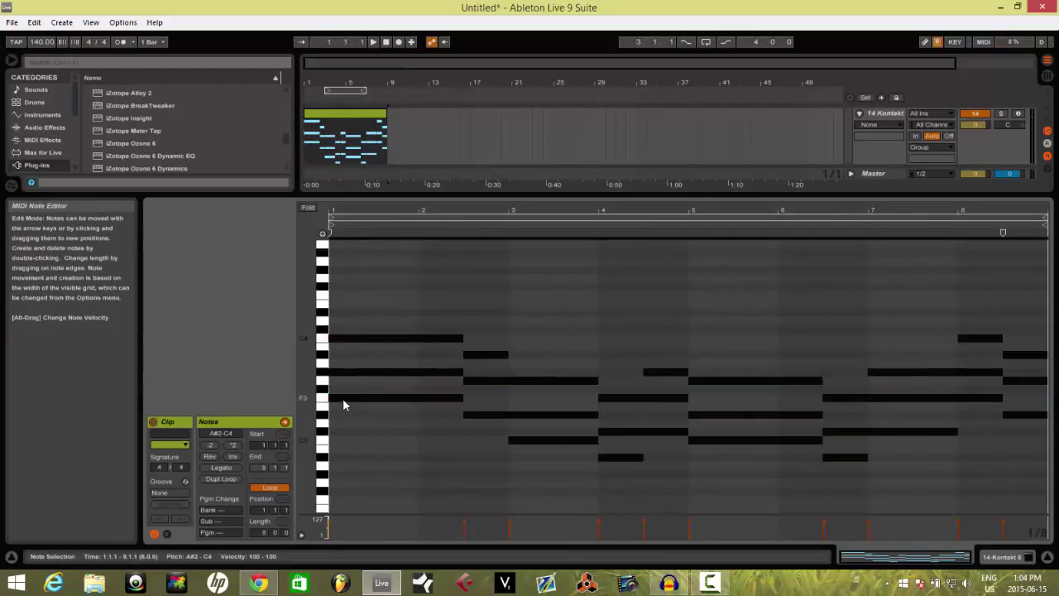
mouse_move(343, 401)
mouse_down()
mouse_move(346, 429)
mouse_move(345, 345)
mouse_move(349, 386)
mouse_up()
scroll(370, 410, up, 1)
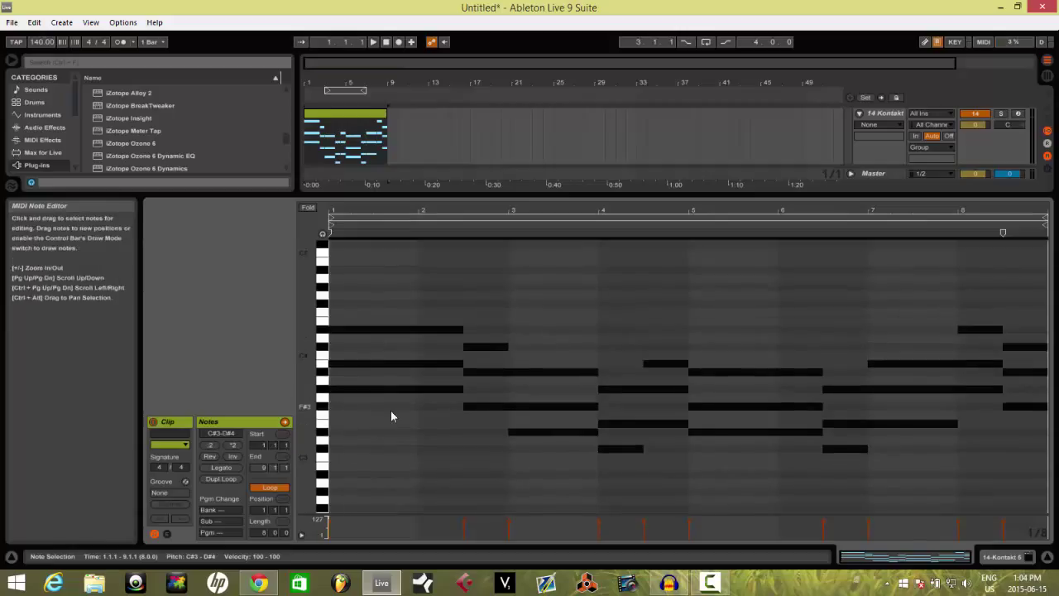
key(space)
Step: Transpose all notes in the clip down six semitones, spanning G2 to A3
drag(382, 295, 1022, 500)
drag(338, 390, 338, 445)
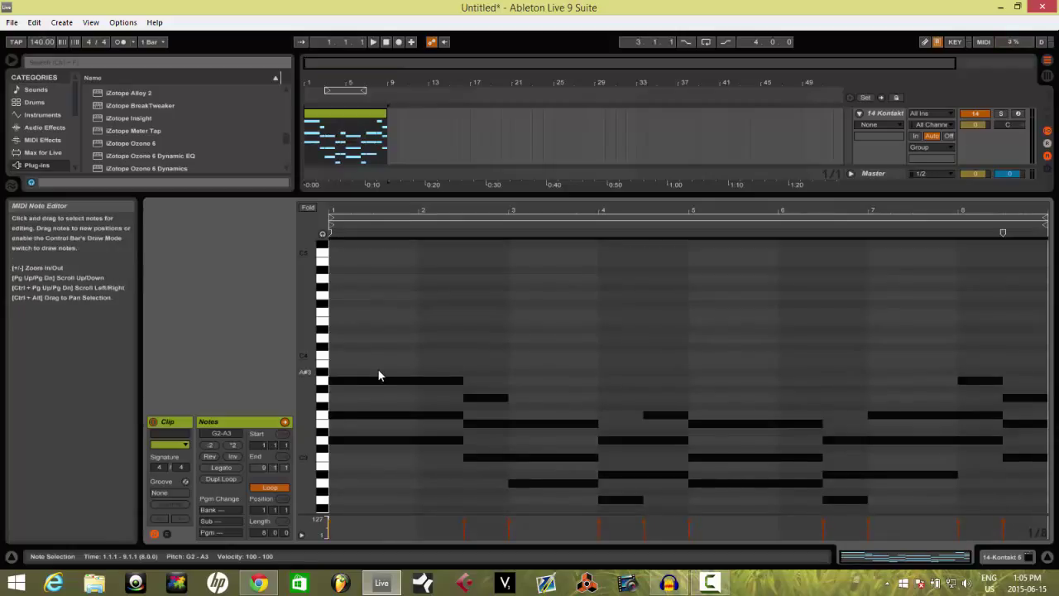
scroll(500, 374, down, 1)
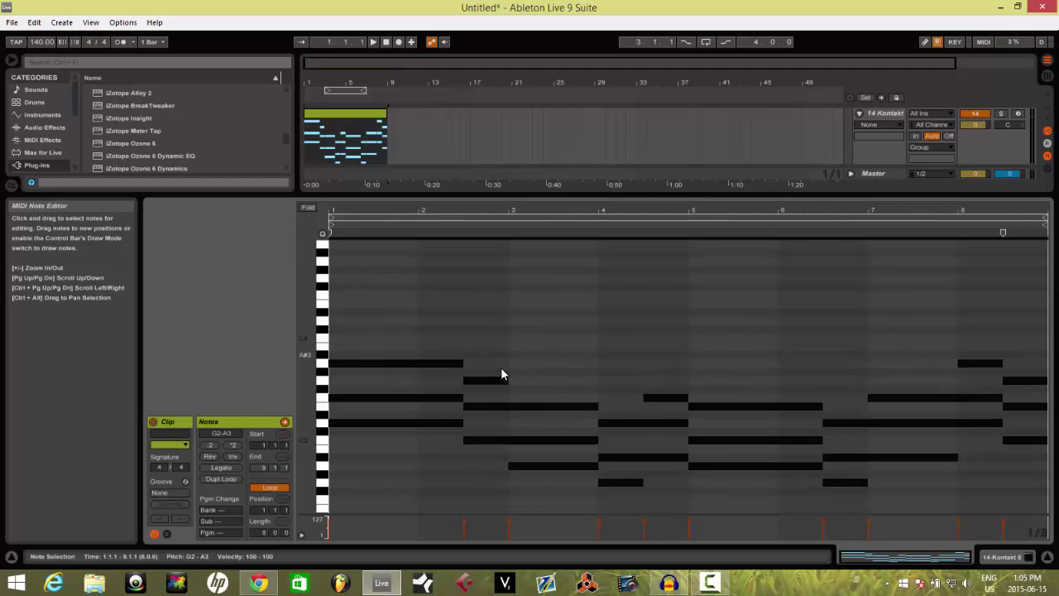
drag(304, 355, 303, 355)
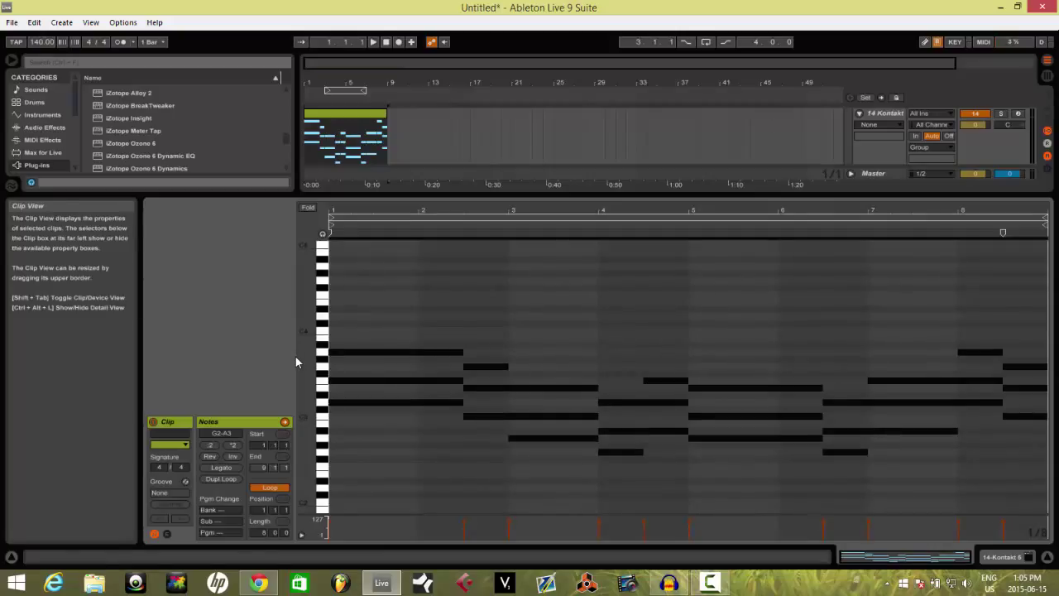
Step: Delete all notes from the clip and draw a one-bar C3 note at the start of bar 1
key(Delete)
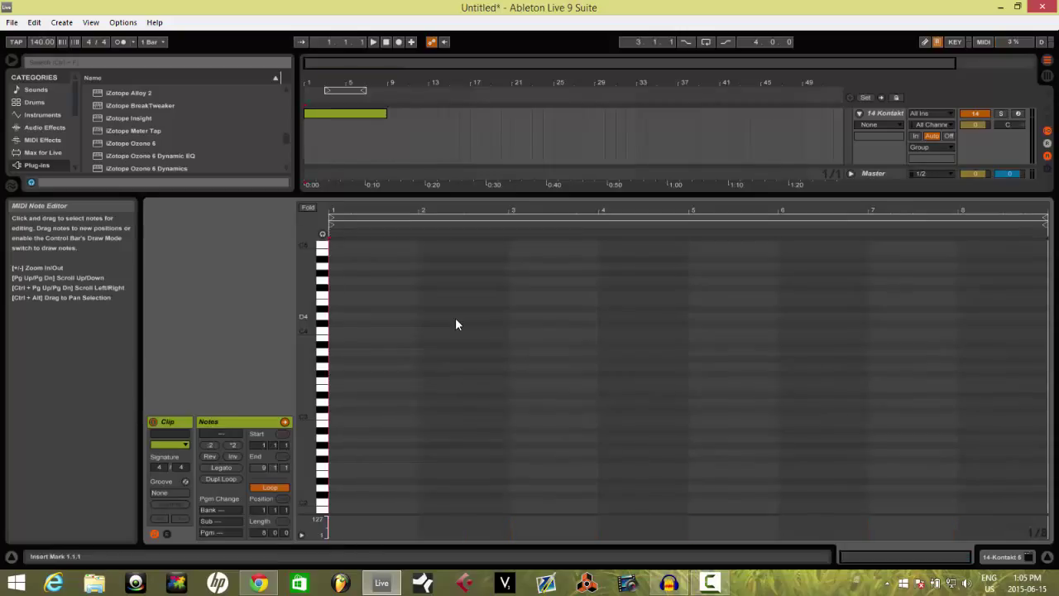
double_click(337, 415)
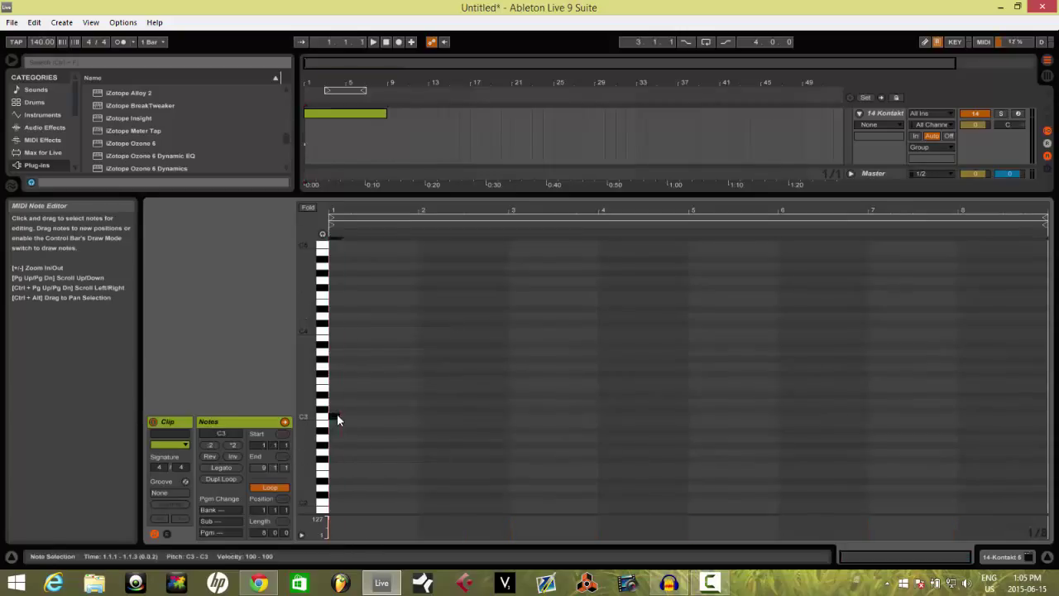
drag(339, 416, 421, 420)
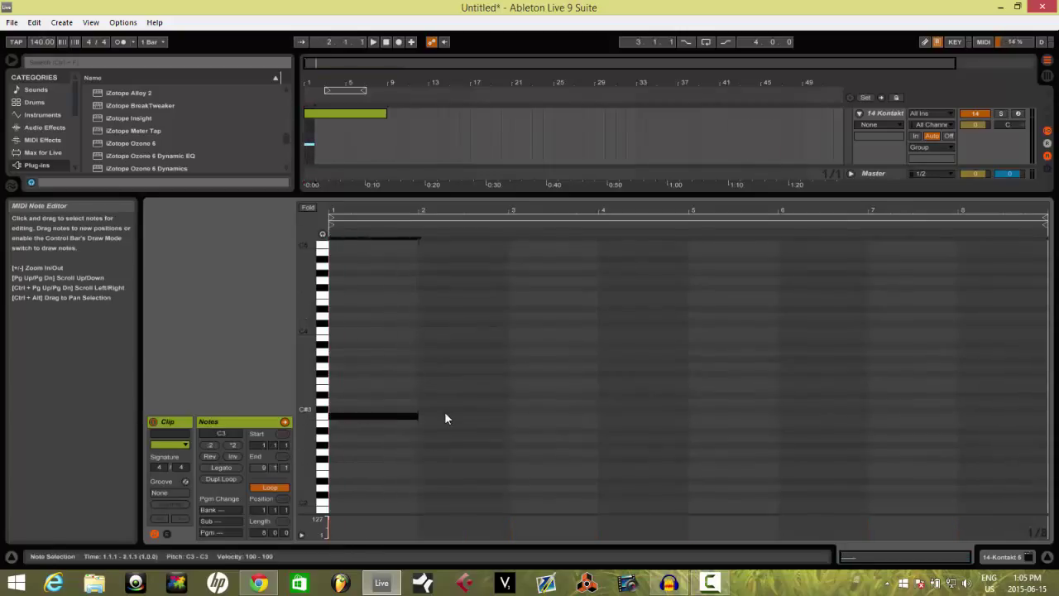
Step: Stack copies of the one-bar C3 note in bar 1 into a C major scale from C3 to C4
key(ctrl+d)
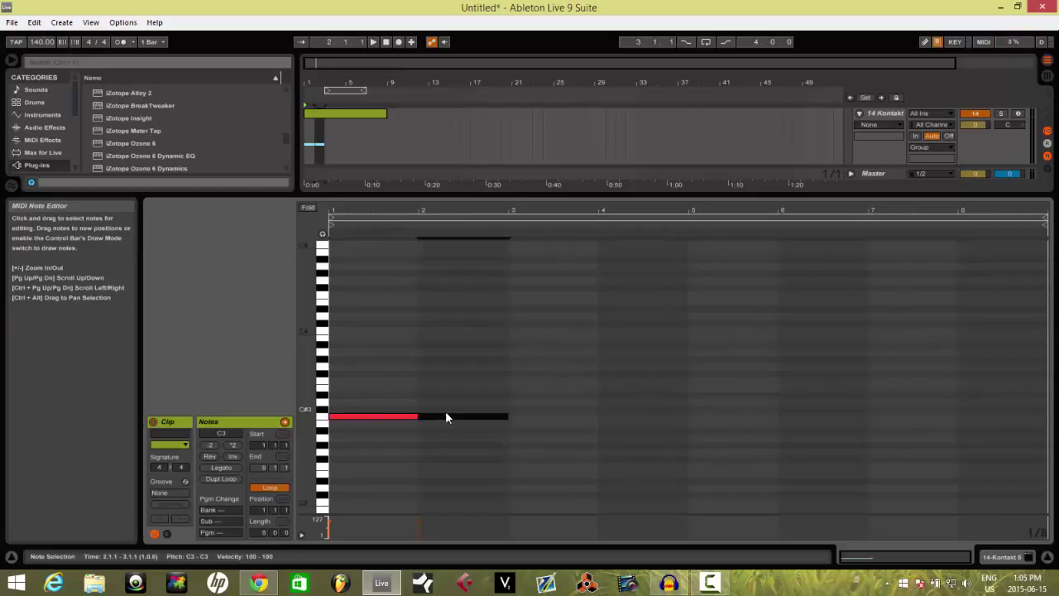
drag(438, 415, 484, 403)
key(ctrl+d)
drag(550, 403, 472, 388)
key(ctrl+d)
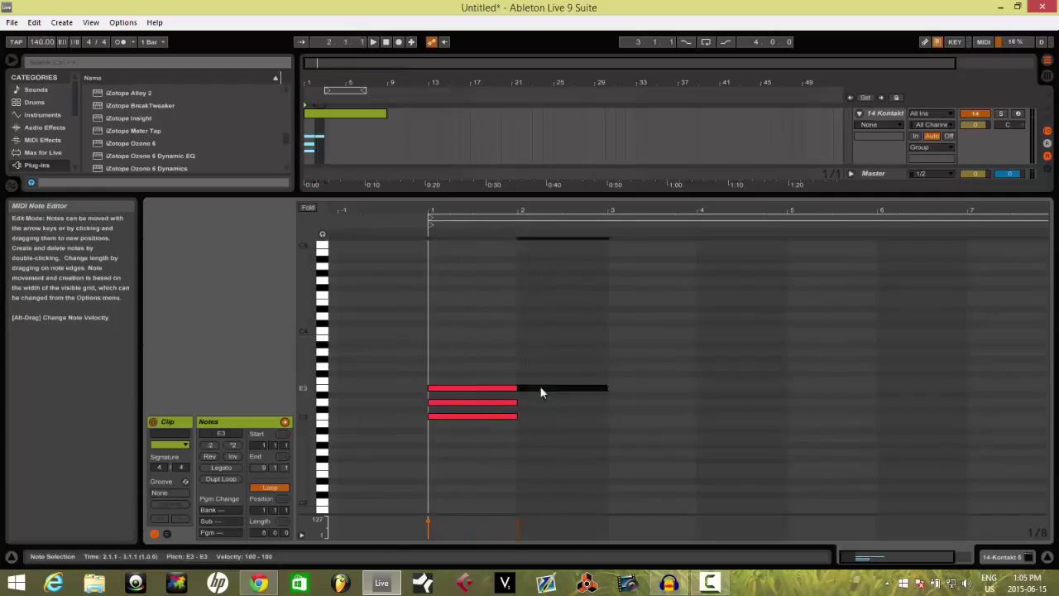
mouse_move(542, 392)
mouse_down()
mouse_move(461, 388)
mouse_move(546, 383)
mouse_move(458, 372)
mouse_move(496, 364)
mouse_move(447, 357)
mouse_move(572, 352)
mouse_move(482, 345)
mouse_move(555, 337)
mouse_move(461, 331)
mouse_up()
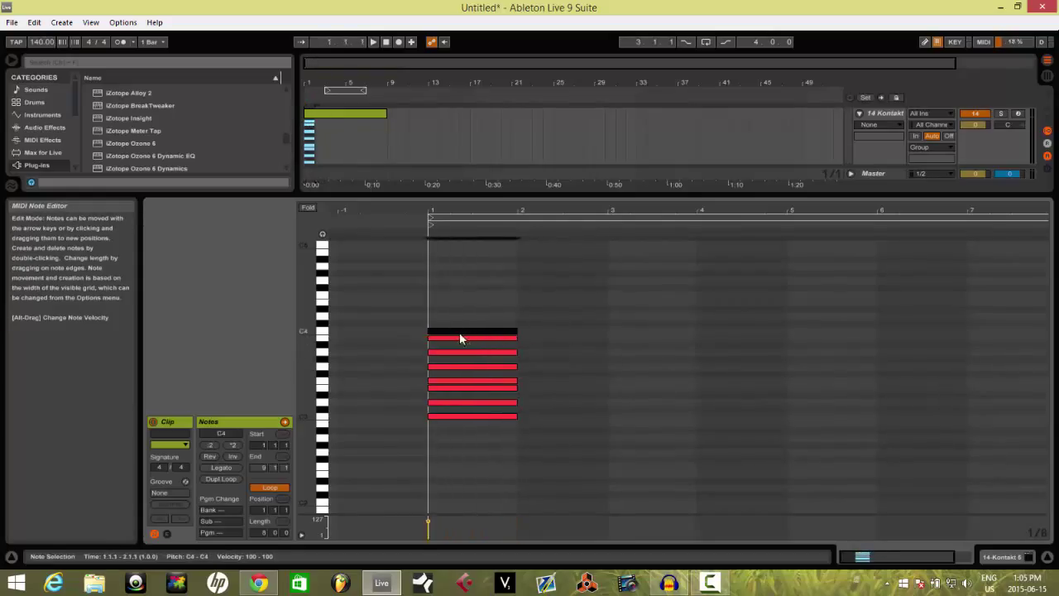
Step: Replace the stacked scale in bar 1 with a one-bar G3, B3, D4 chord
click(462, 297)
key(ctrl+a)
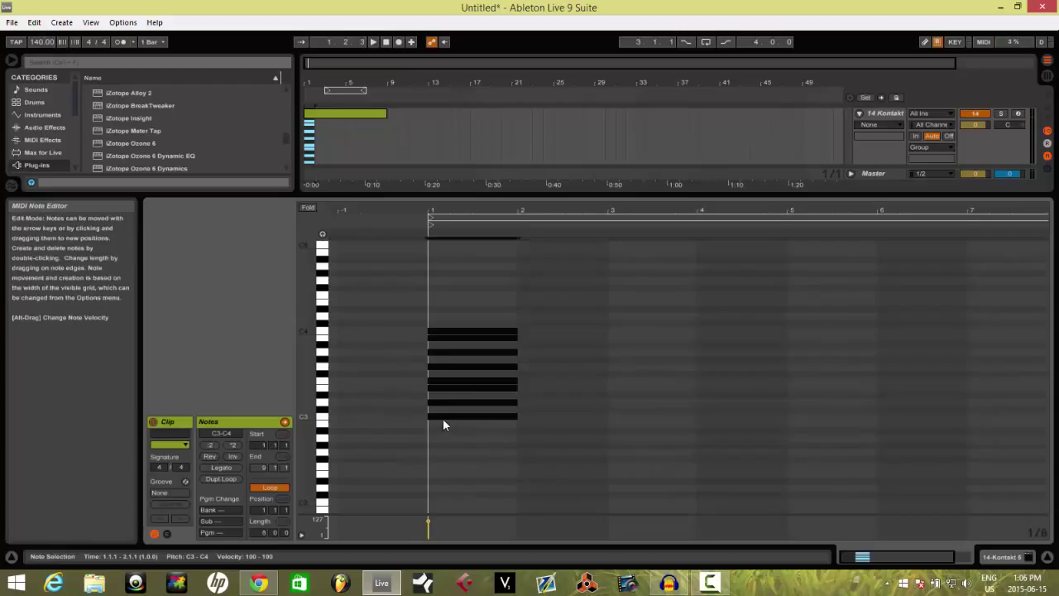
drag(441, 415, 437, 376)
drag(447, 271, 499, 397)
key(Delete)
key(ctrl+d)
drag(527, 365, 440, 338)
key(ctrl+d)
drag(530, 338, 520, 411)
Step: Duplicate the bar 1 chord into bar 2 and lower it seven semitones to C3, E3, G3
key(ctrl+d)
drag(536, 369, 540, 422)
click(570, 456)
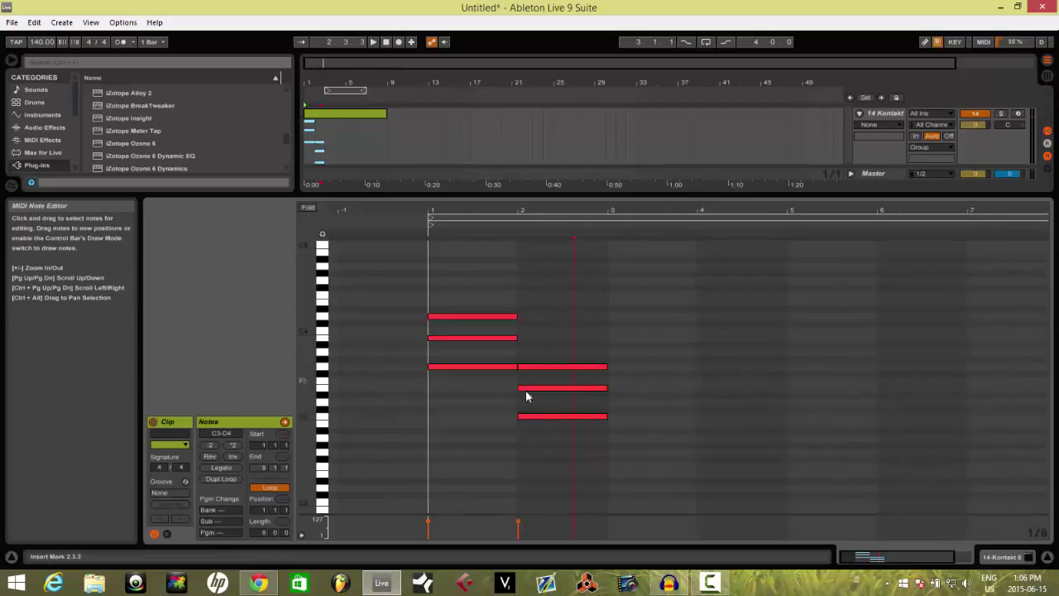
Step: Duplicate the bar 2 chord into bar 3 and raise it two semitones to D3, F#3, A3
click(529, 366)
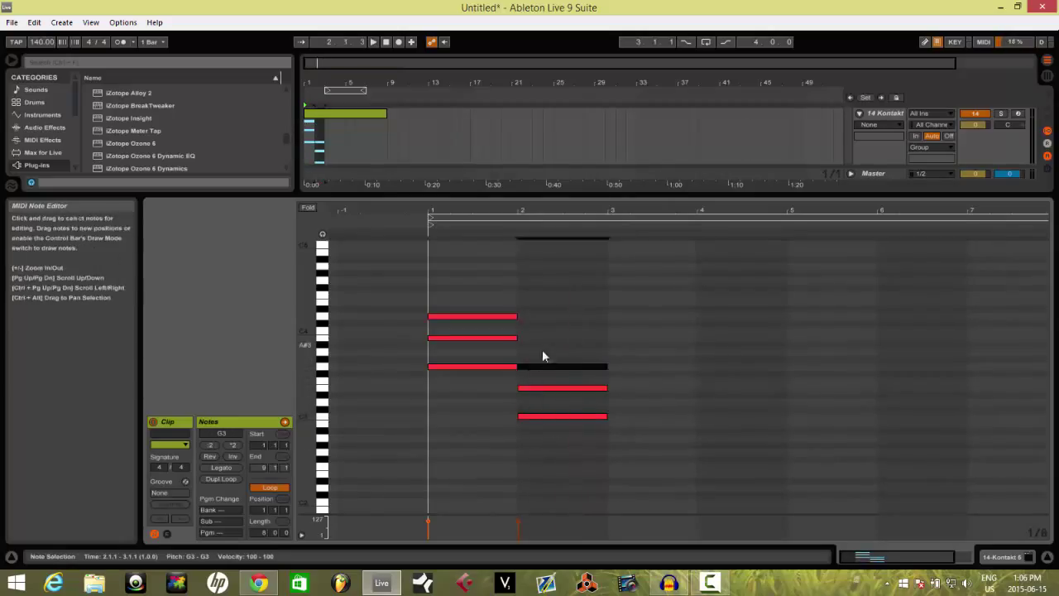
key(ctrl+d)
key(Up)
key(Up)
click(620, 420)
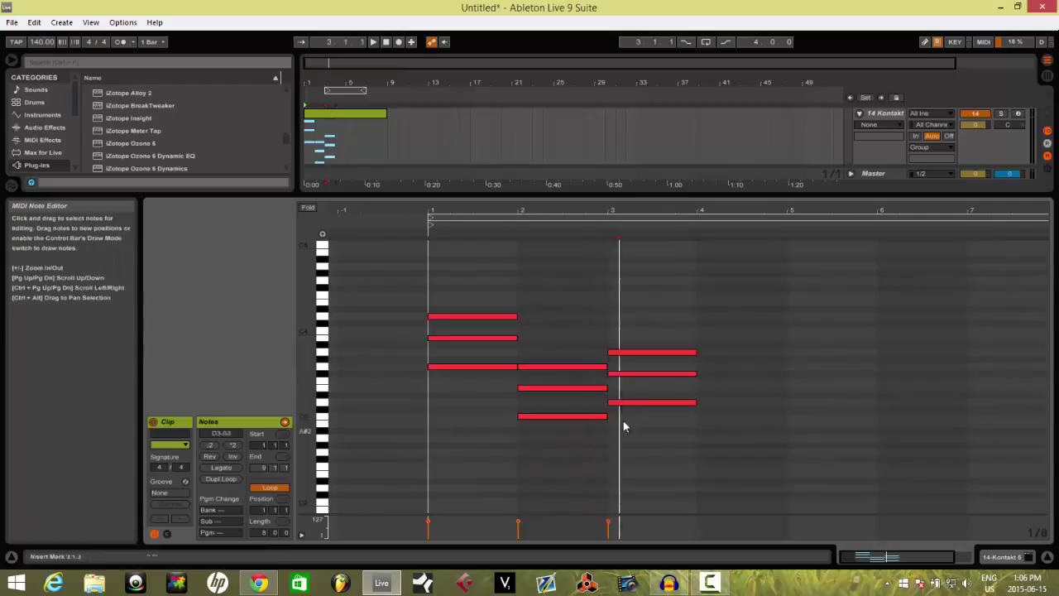
Step: Duplicate the bar 3 chord into bar 4 and raise it two semitones
click(617, 373)
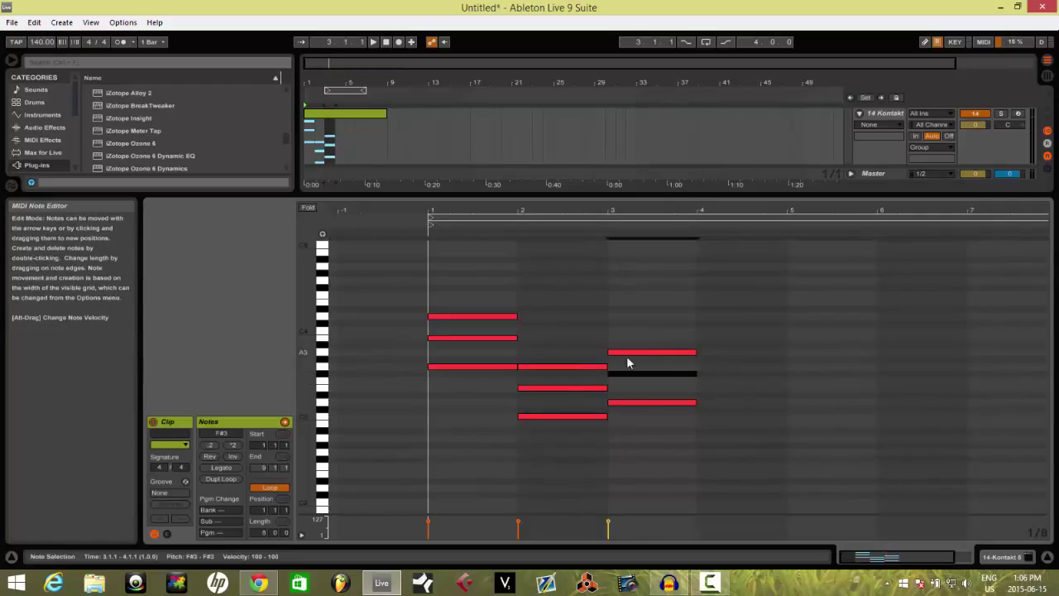
drag(588, 316, 654, 411)
key(ctrl+d)
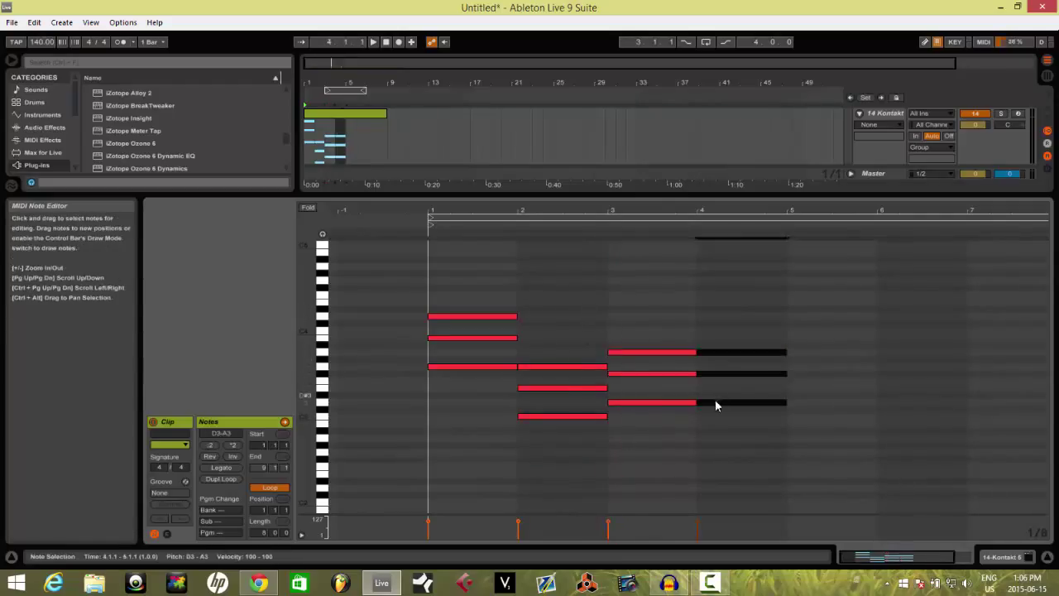
key(Up)
key(Up)
click(719, 368)
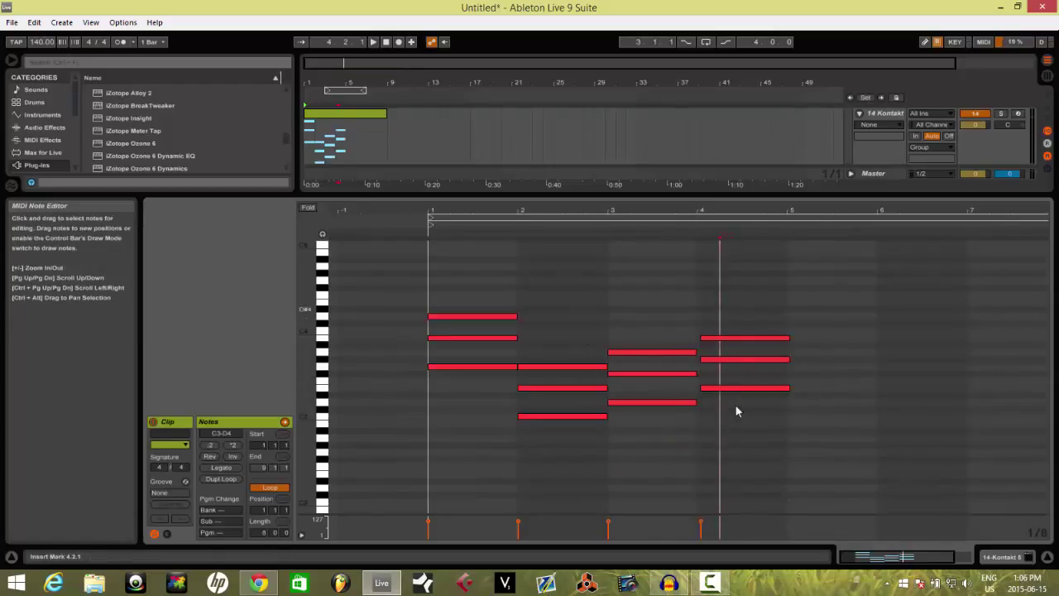
Step: Undo the timing shift of the bar 4 chord and lower its middle note to G3
key(ctrl+z)
drag(717, 388, 706, 370)
click(709, 386)
click(705, 357)
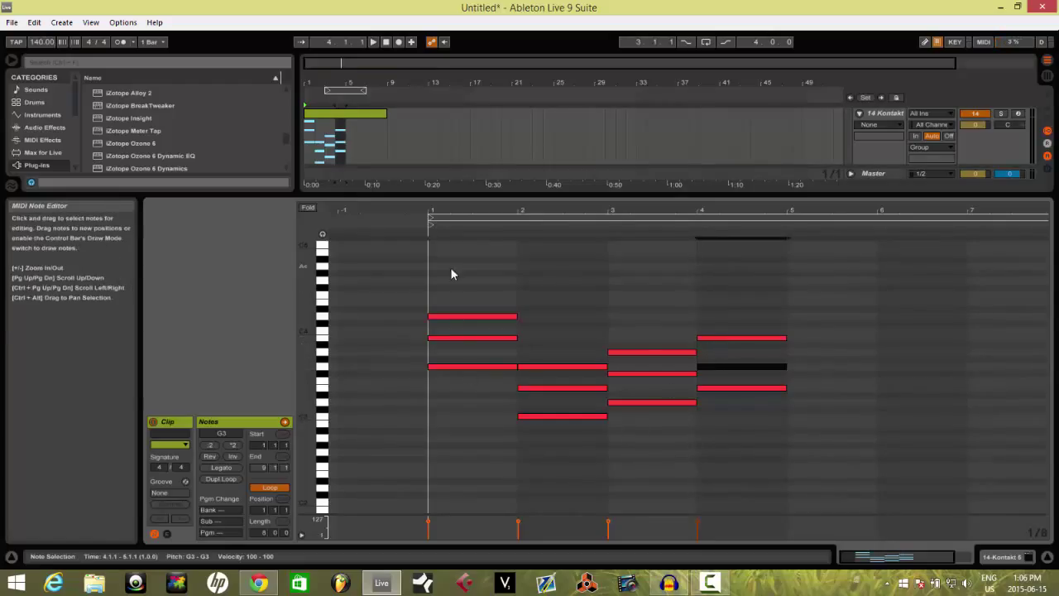
Step: Highlight the four chords one after another, then play the progression from bar 1
drag(451, 273, 516, 440)
drag(538, 300, 565, 483)
drag(629, 296, 661, 503)
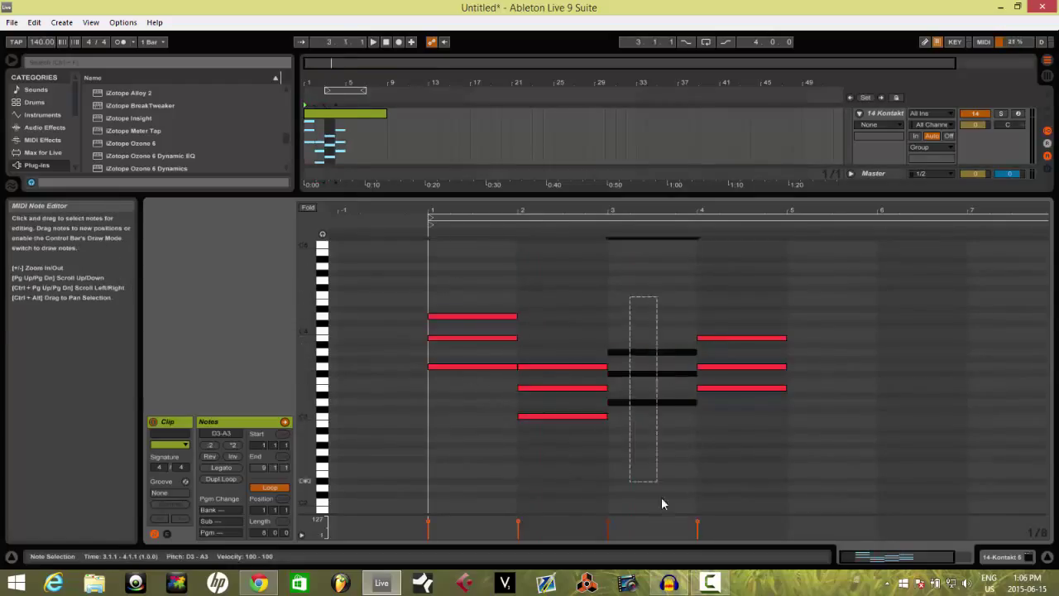
drag(721, 331, 758, 510)
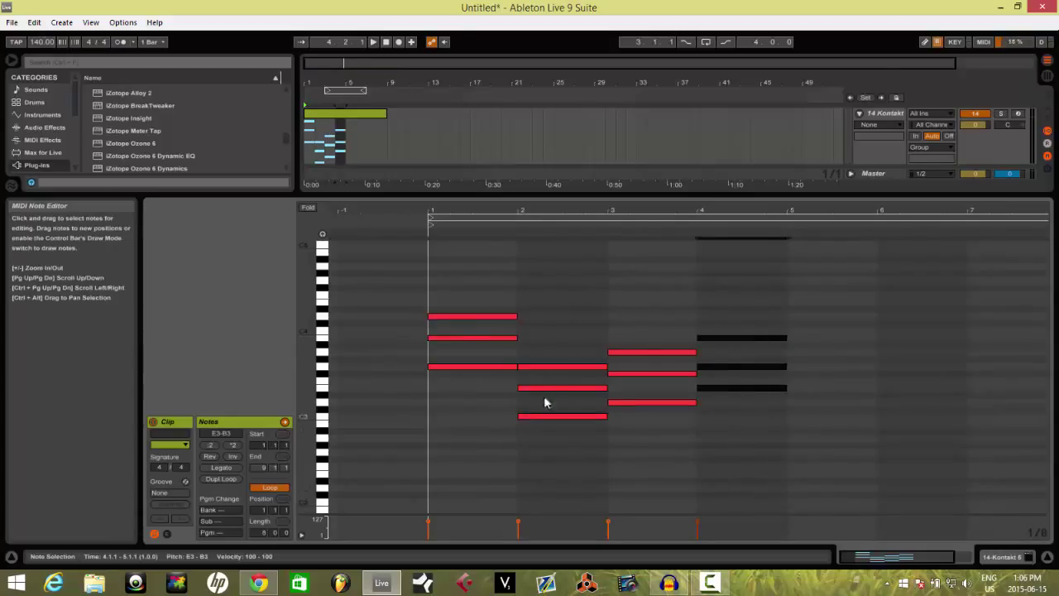
click(329, 162)
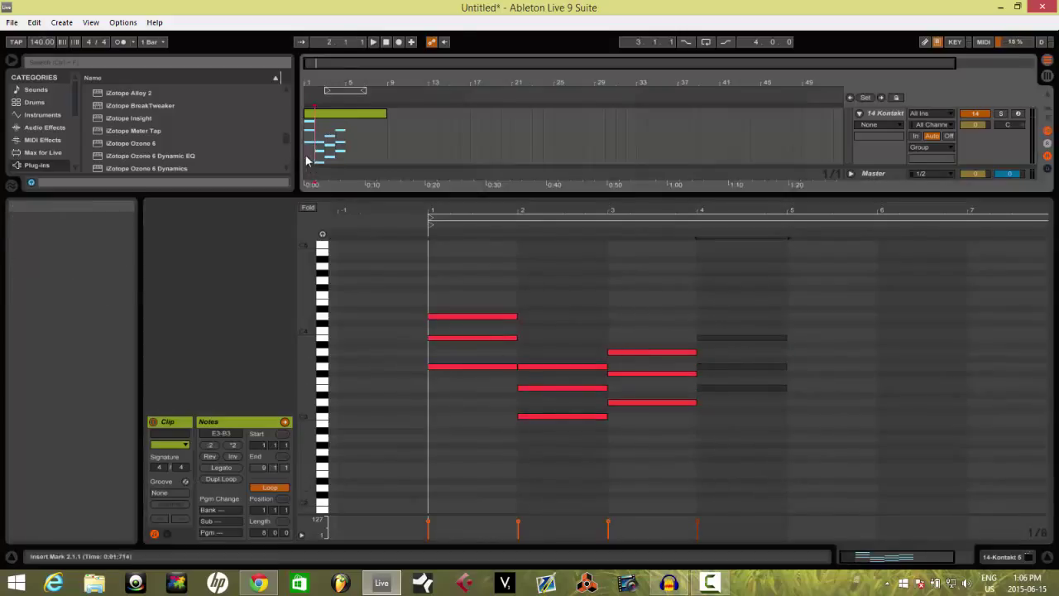
key(space)
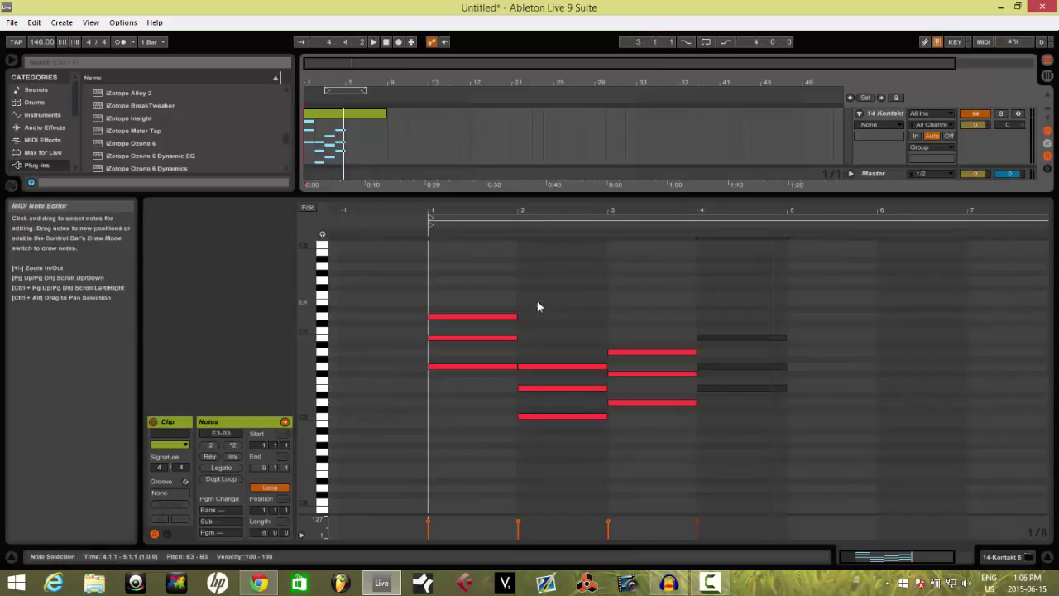
Step: Highlight the chords in bars 2 to 4 together, then the bar 1 and bar 2 chords separately
drag(537, 303, 858, 474)
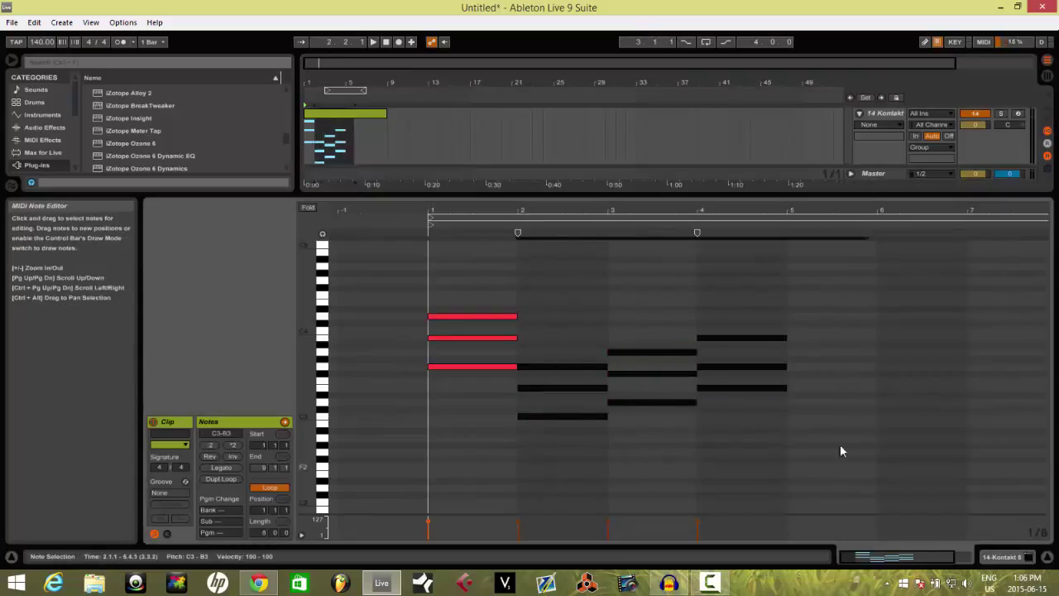
click(670, 282)
drag(478, 290, 480, 407)
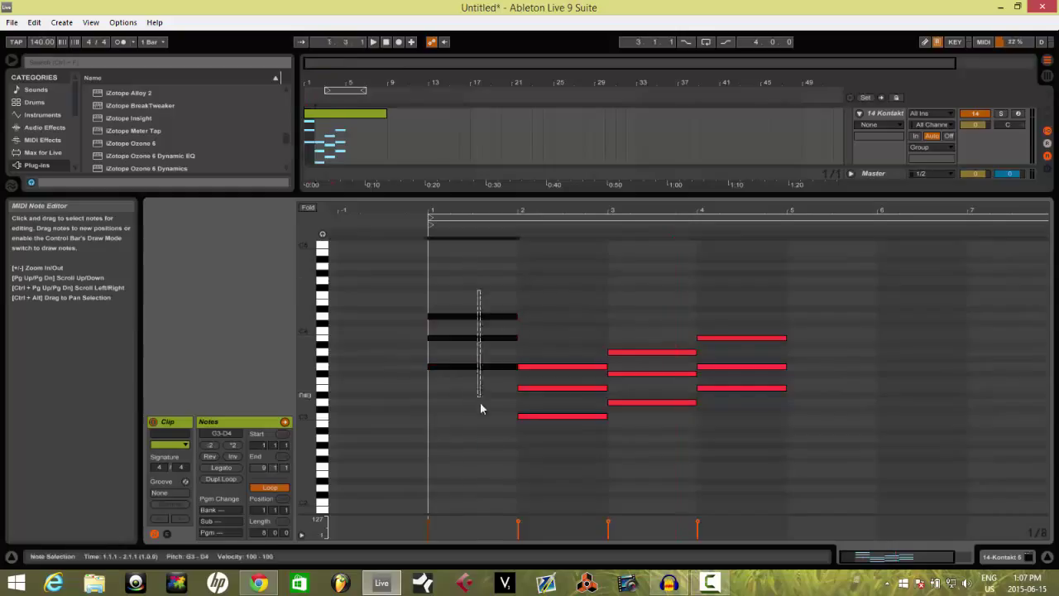
drag(579, 309, 591, 422)
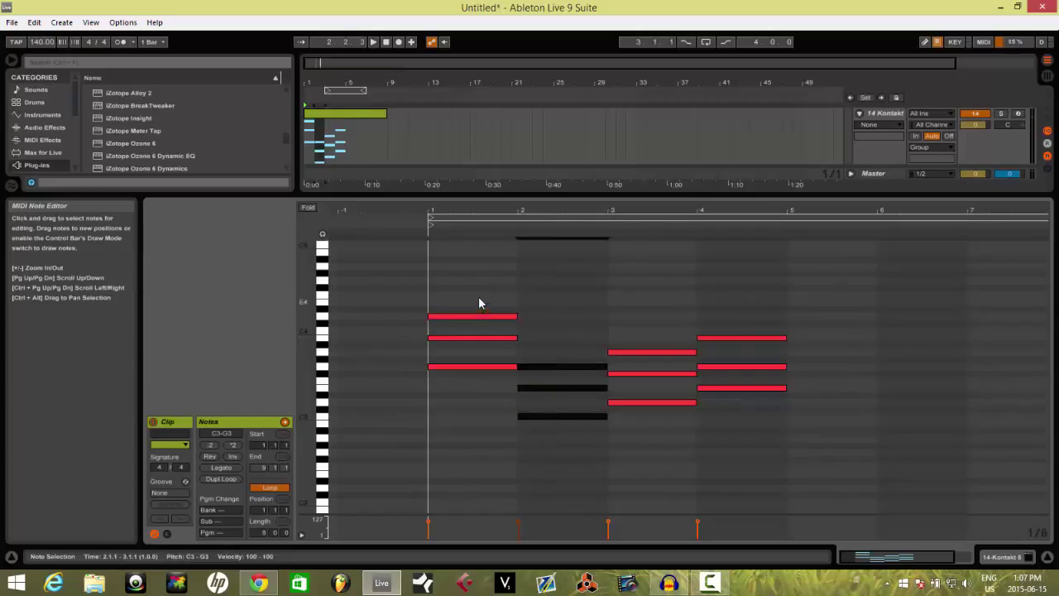
Step: Transpose all notes in the clip down three semitones, spanning A2 to B3, and play the result
drag(478, 303, 825, 482)
drag(435, 369, 436, 390)
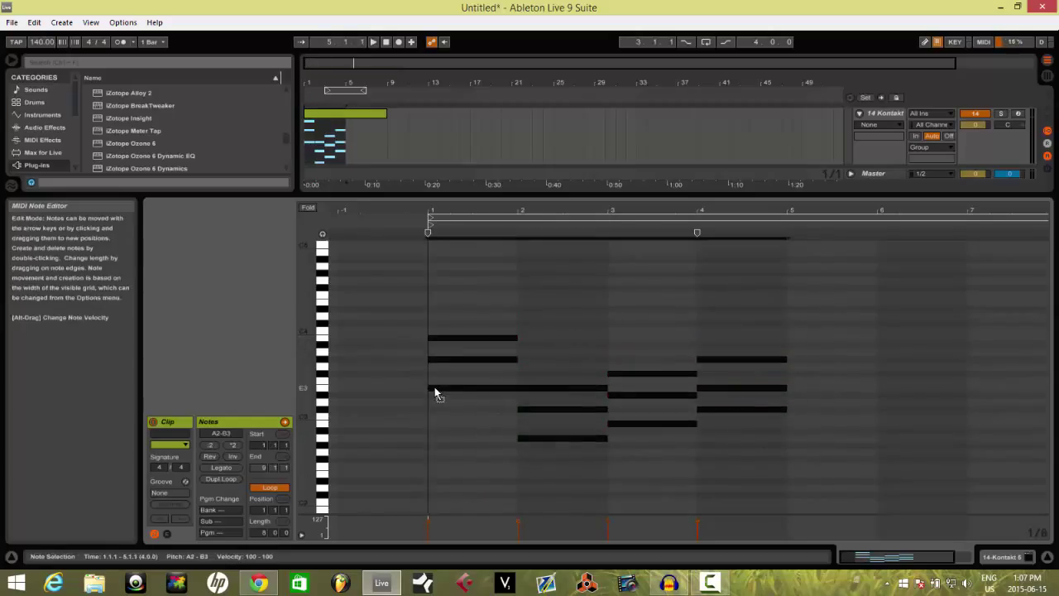
click(338, 167)
key(space)
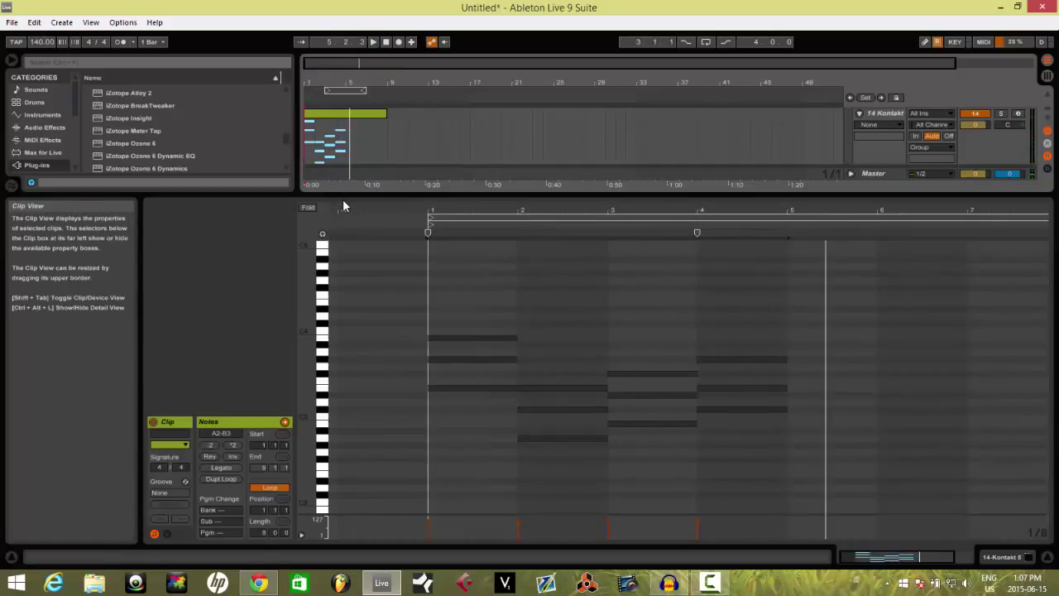
Step: Shorten the bar 2 chord to start at 2.3 and extend the bar 1 chord to meet it
click(432, 318)
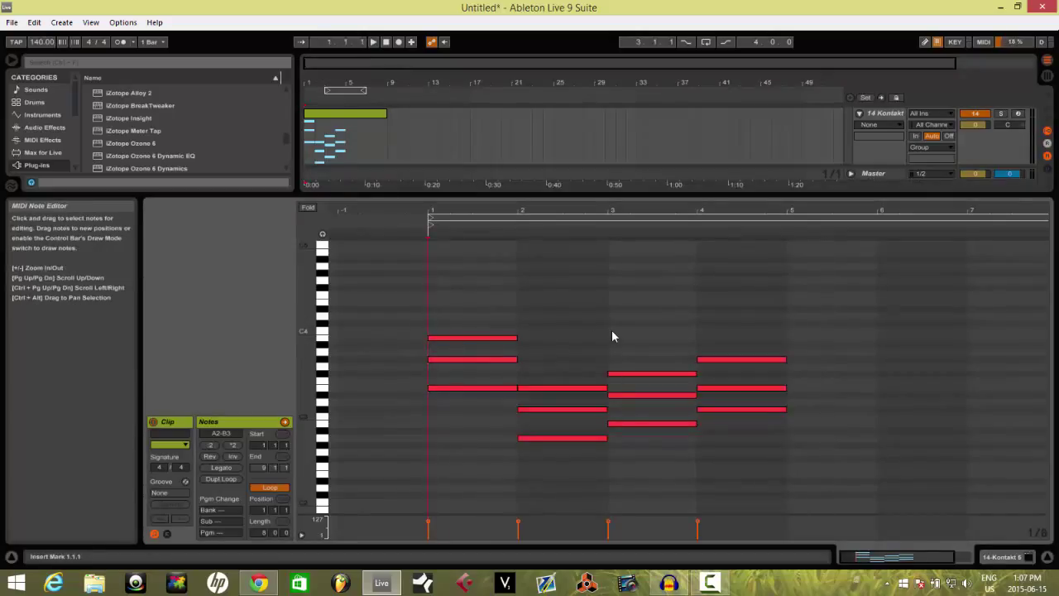
drag(566, 335, 602, 590)
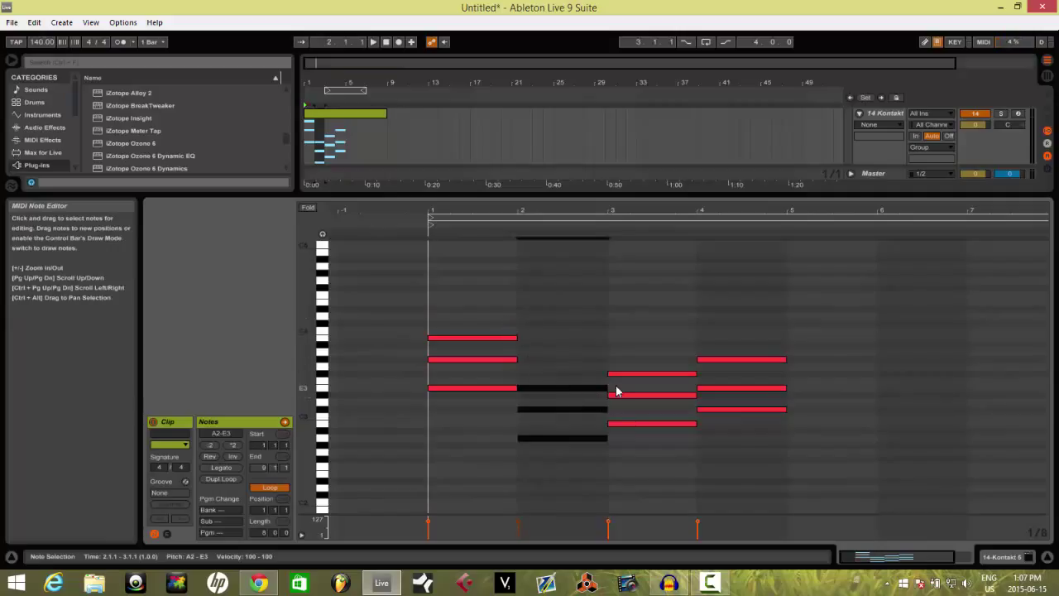
mouse_move(606, 387)
mouse_down()
mouse_move(565, 394)
mouse_move(587, 391)
mouse_up()
drag(536, 327, 490, 395)
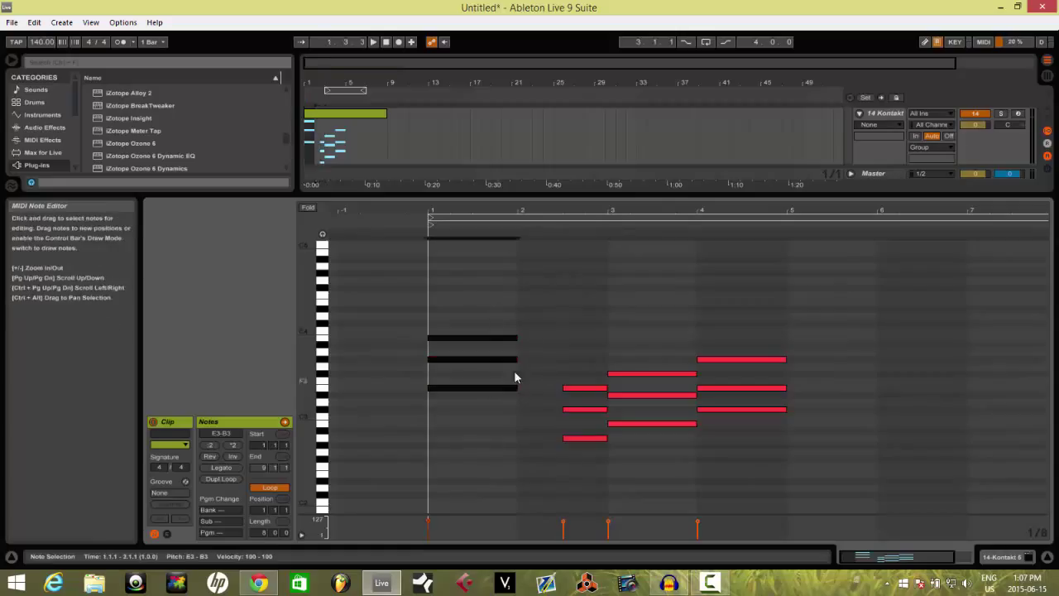
drag(516, 339, 555, 340)
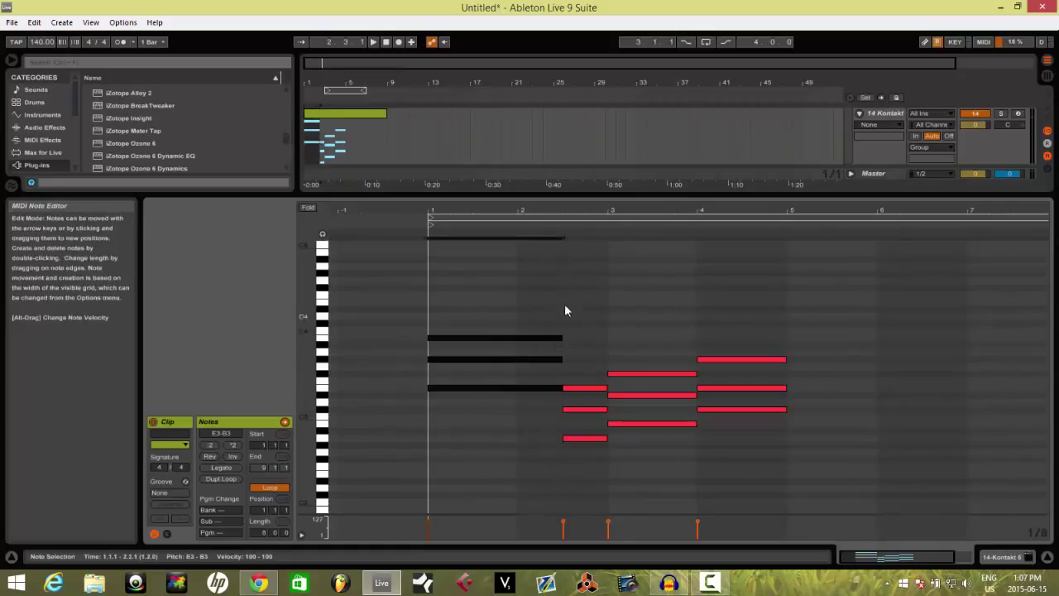
click(565, 310)
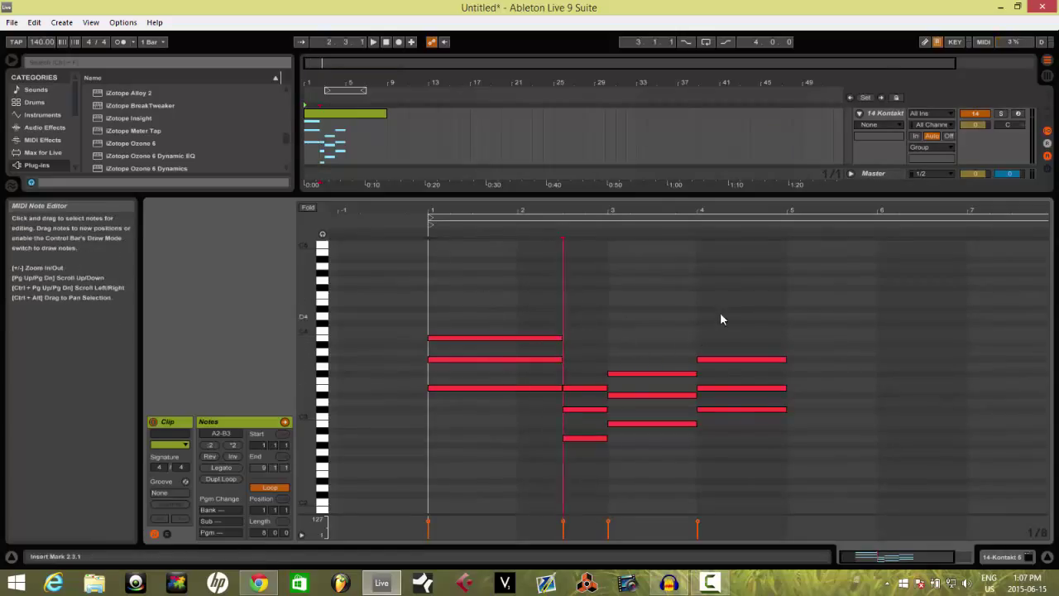
Step: Highlight the bar 4 chord's notes, then play the whole progression from bar 1
click(709, 410)
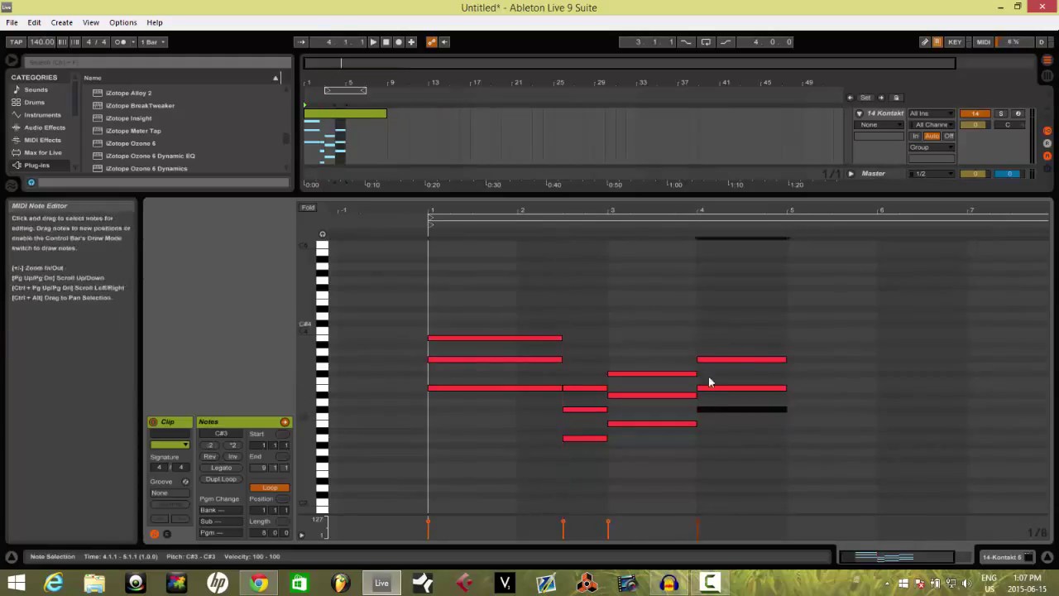
drag(714, 347, 716, 438)
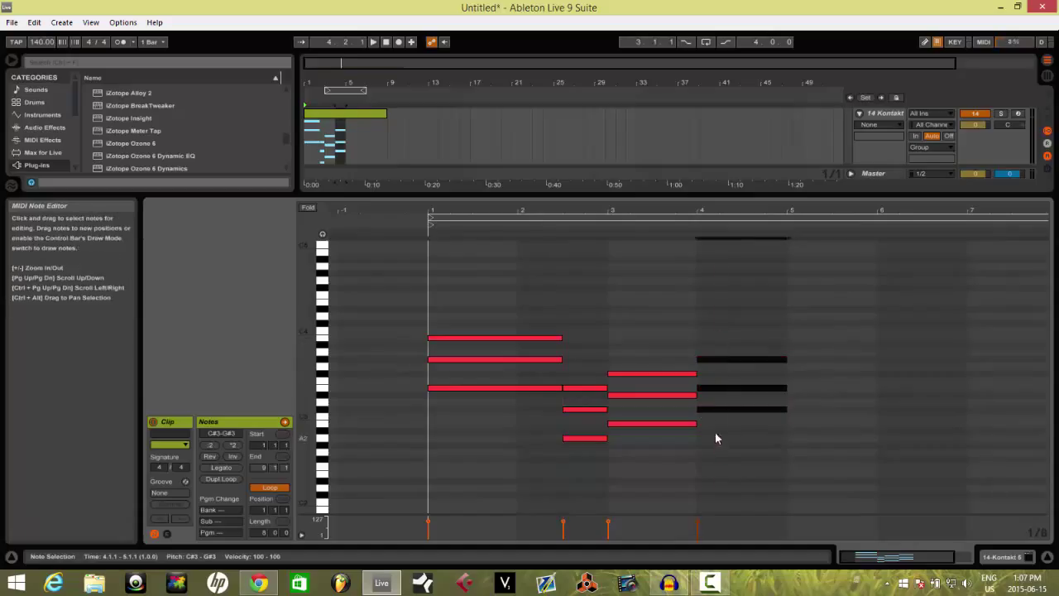
click(733, 319)
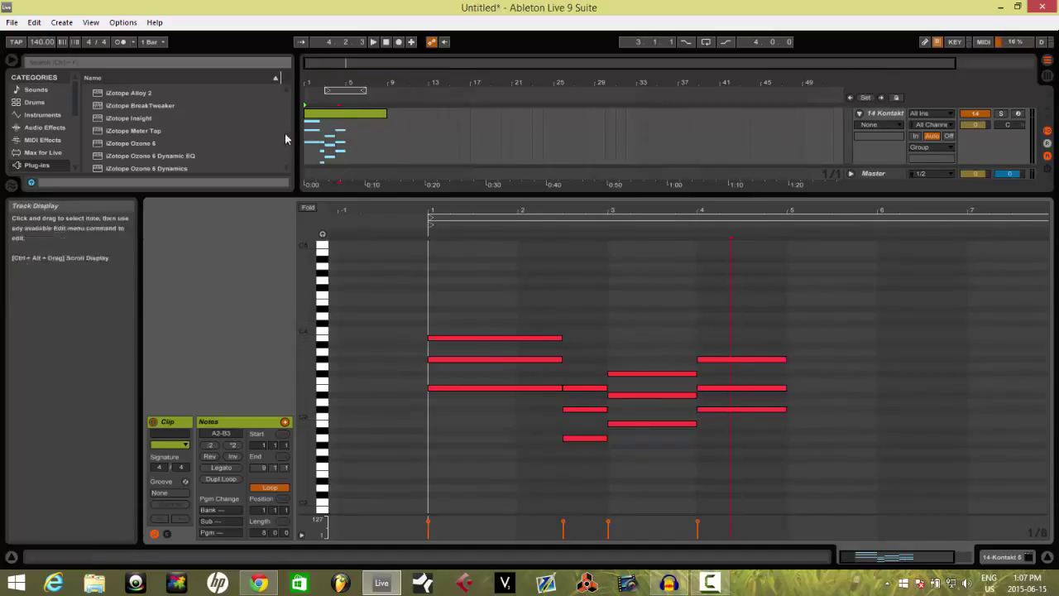
click(308, 154)
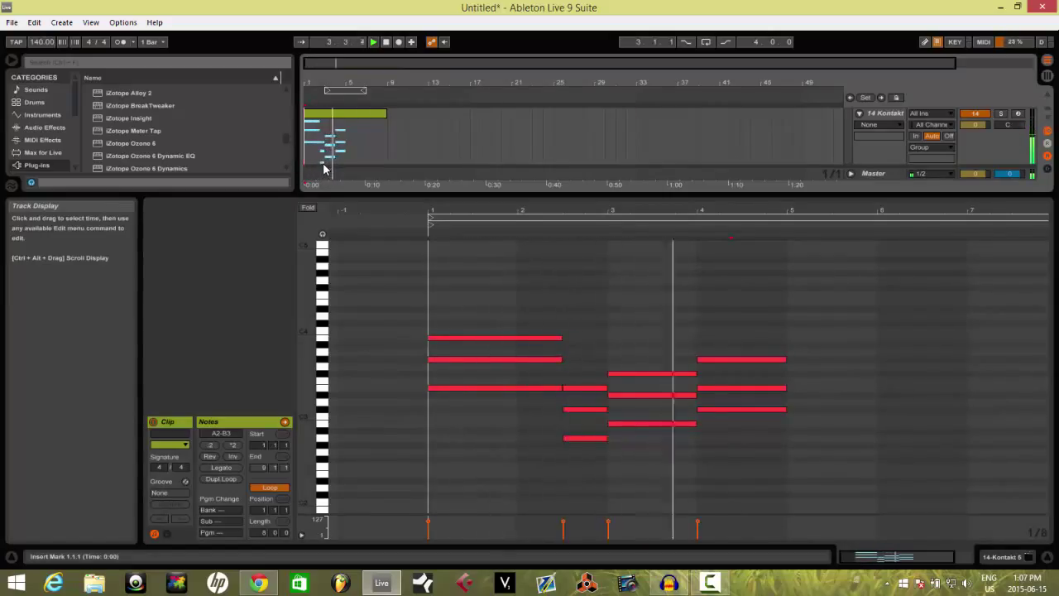
key(space)
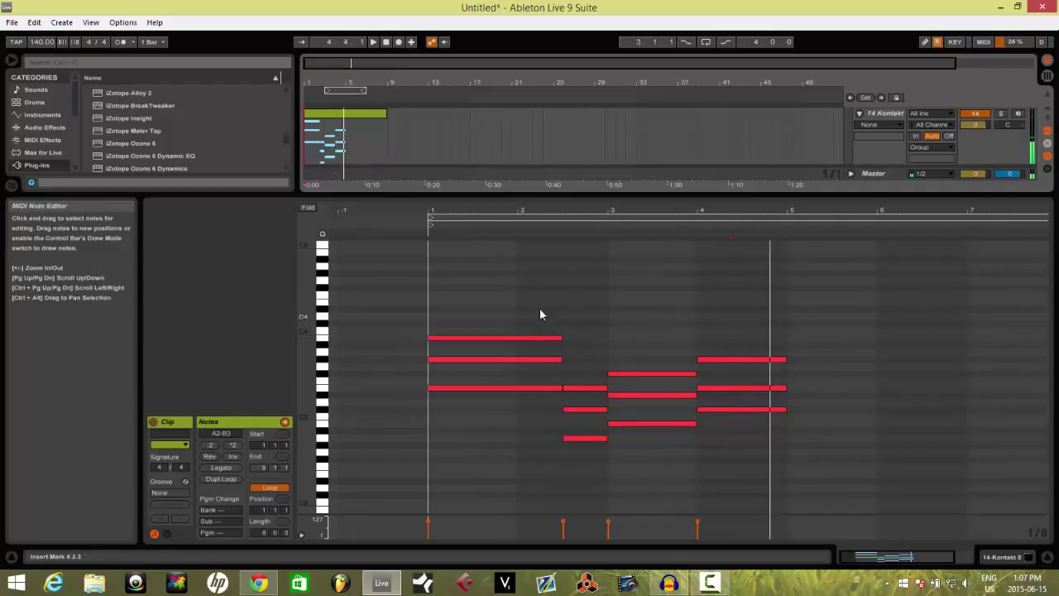
Step: Shorten the first chord to half a bar, lengthen the second to span 1.3 to 3.1, and play the progression
drag(555, 305, 521, 436)
drag(550, 336, 581, 489)
drag(576, 440, 607, 438)
key(space)
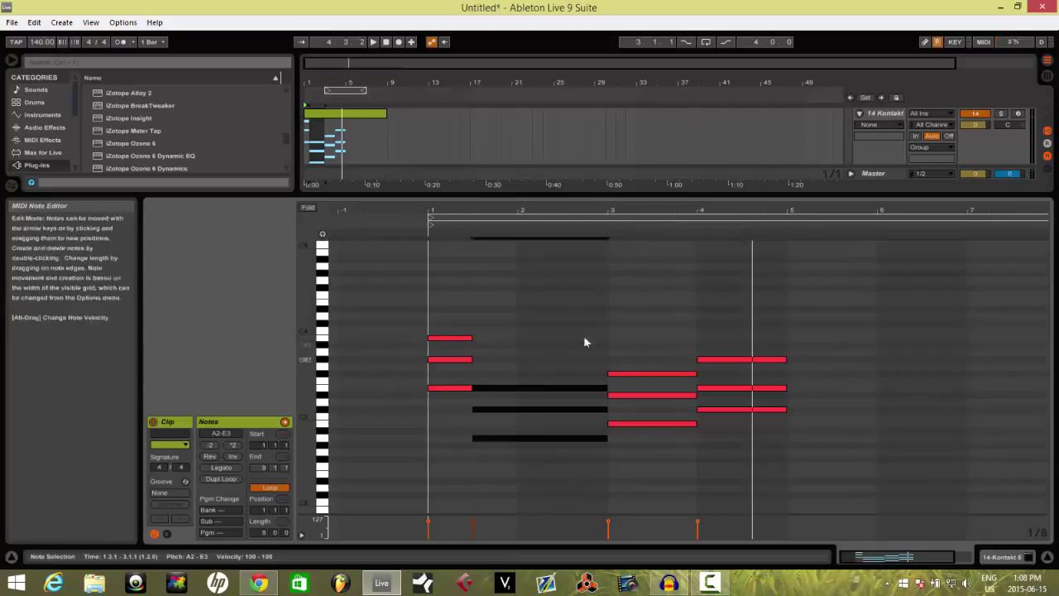
Step: Delete every chord except the half-bar E3, G#3, B3 chord in bar 1
drag(538, 322, 766, 479)
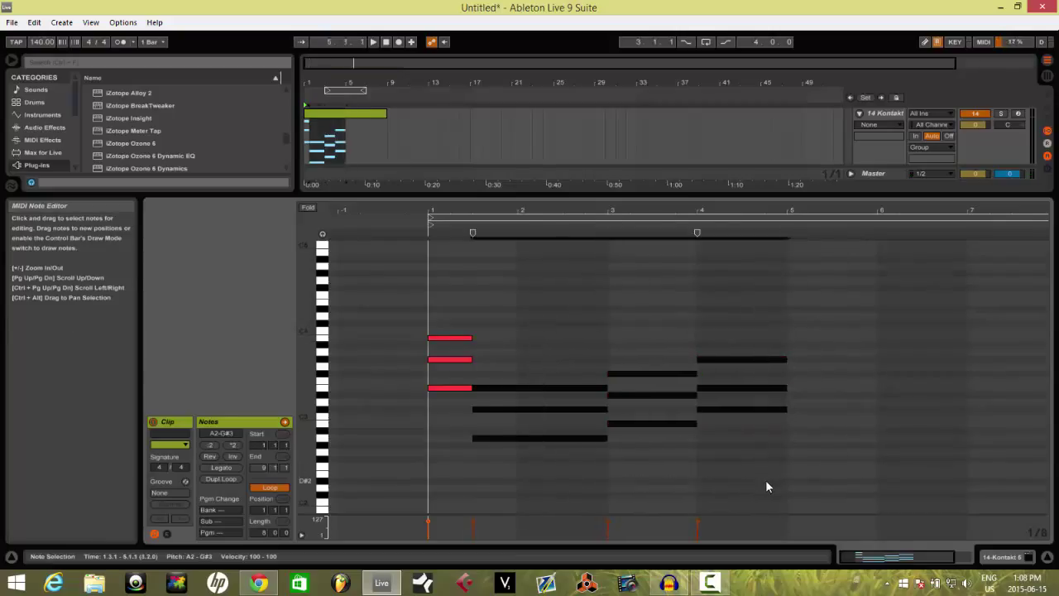
key(Delete)
key(ctrl+a)
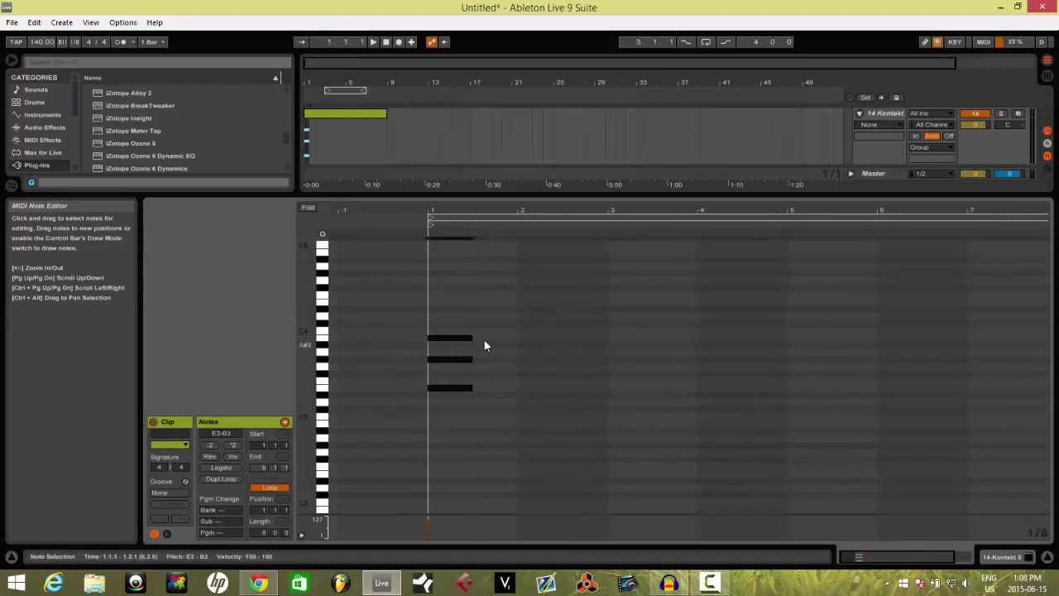
Step: Extend the remaining chord to one and a half bars and duplicate it right after, lowered four semitones to C3, E3, G3
drag(470, 336, 564, 374)
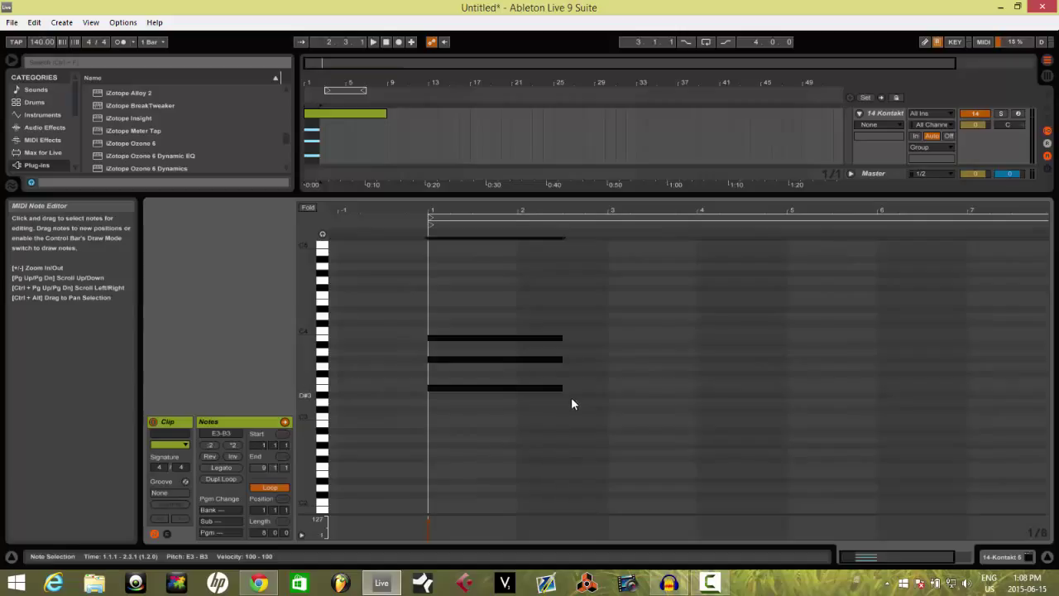
key(ctrl+d)
drag(586, 390, 583, 418)
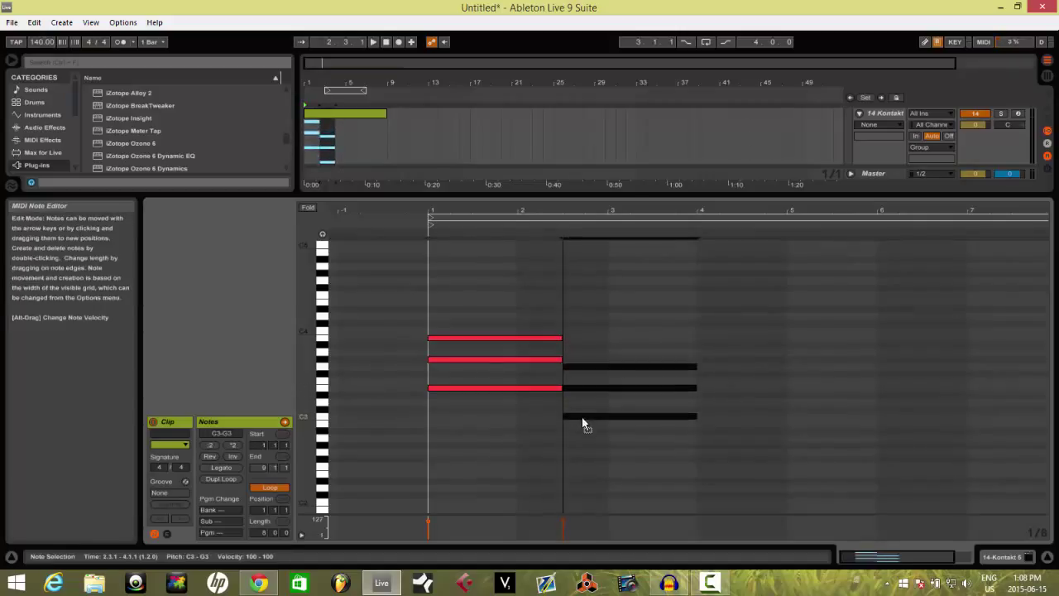
Step: Raise the second chord one semitone, lower its middle note to E3 to form C#3, E3, G#3, and play it
click(585, 460)
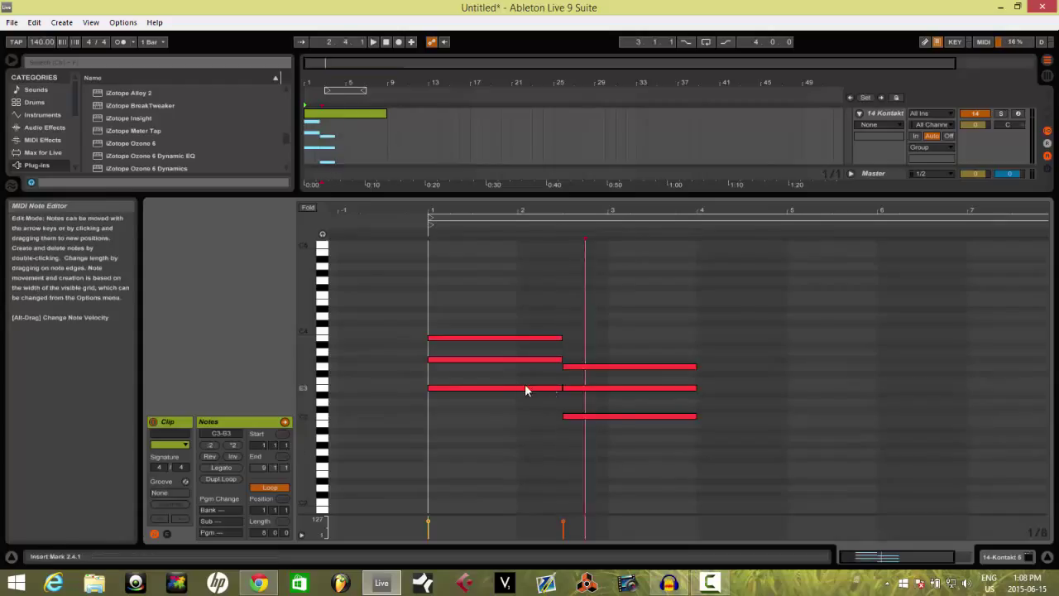
drag(594, 457, 569, 420)
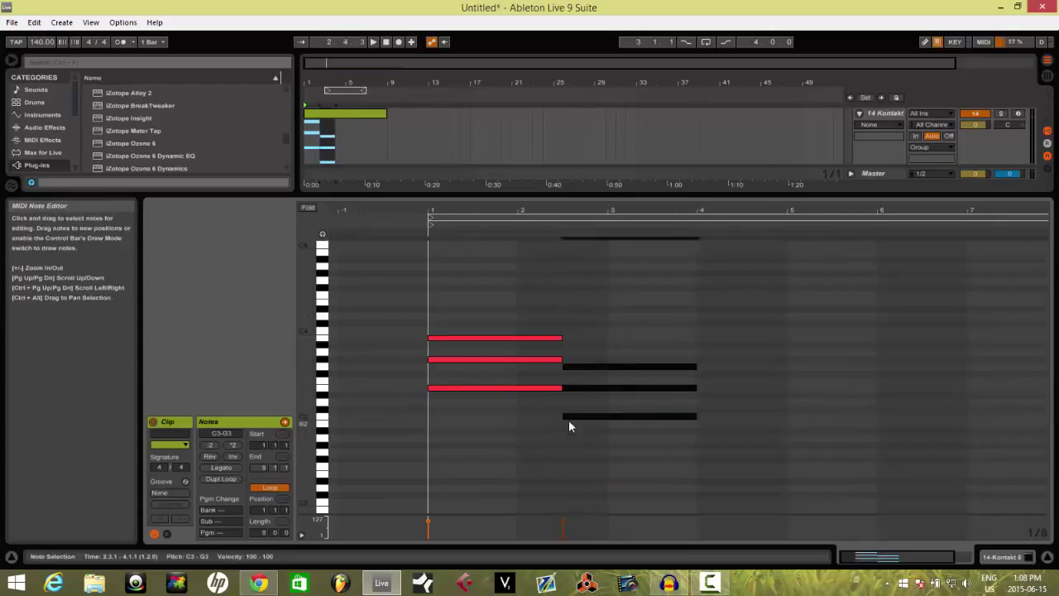
key(Up)
click(574, 460)
click(568, 384)
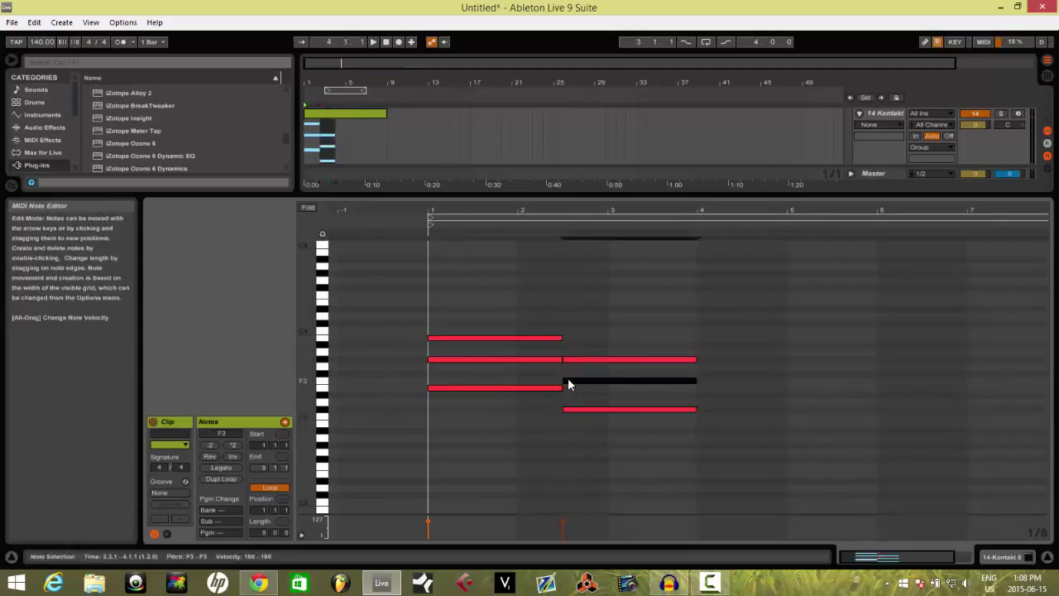
drag(568, 383, 572, 395)
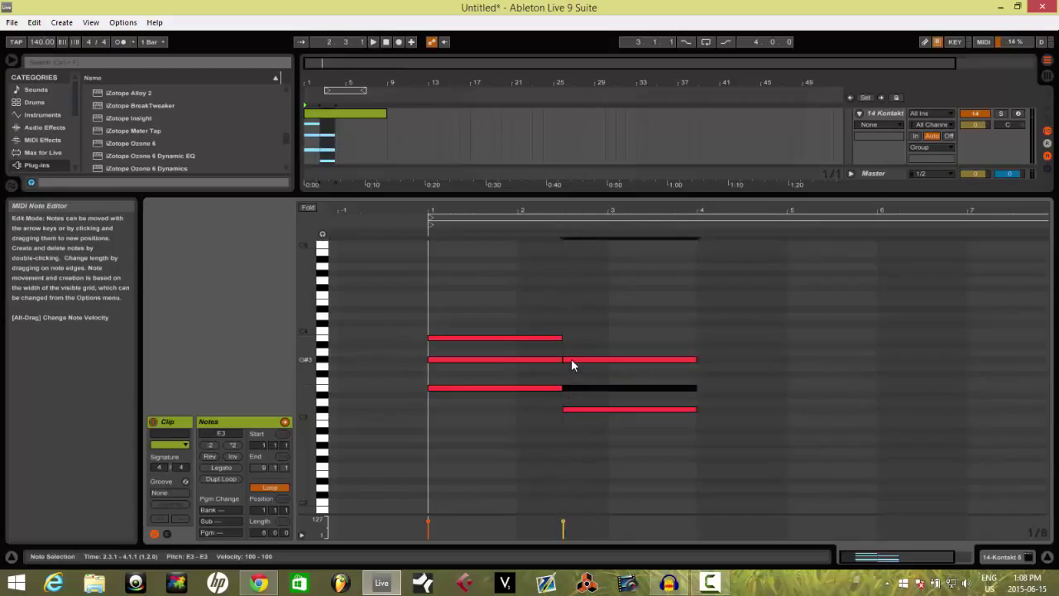
click(571, 358)
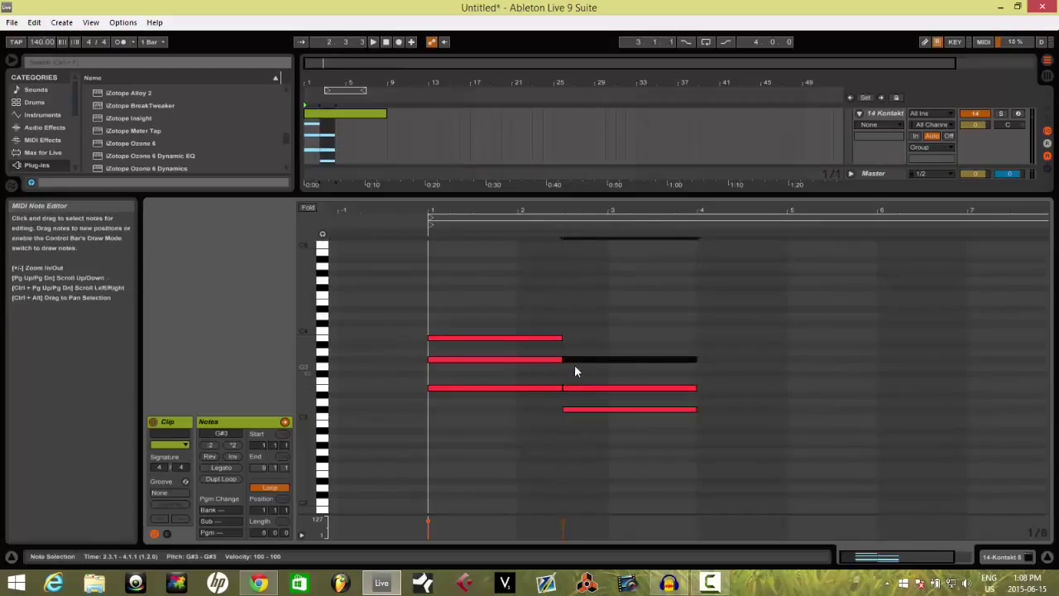
key(space)
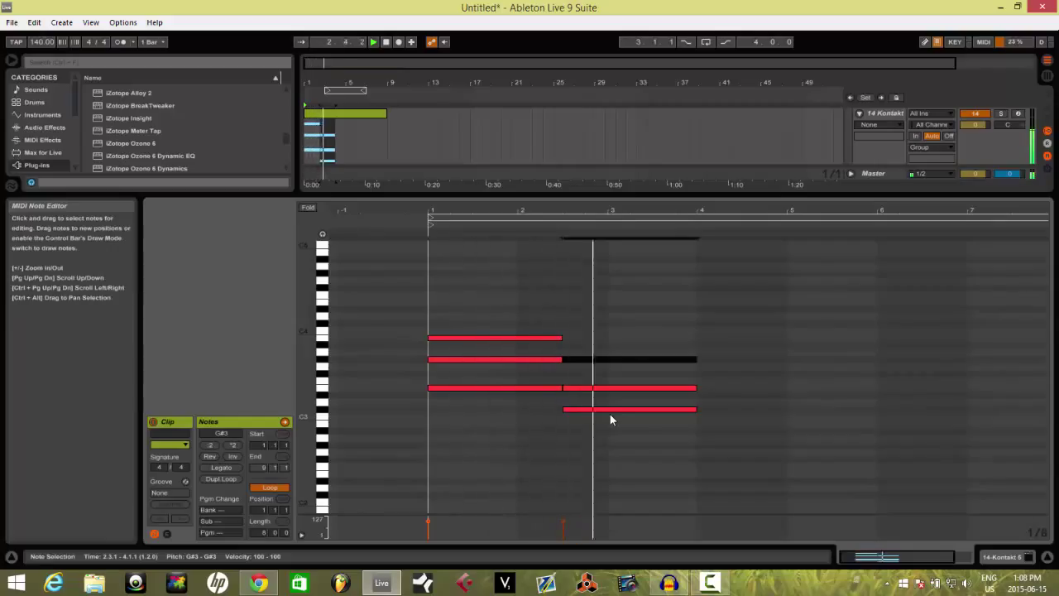
key(space)
Step: Shorten the C#3, E3, G#3 chord to half a bar ending at 3.1 and duplicate it right after
drag(648, 330, 651, 526)
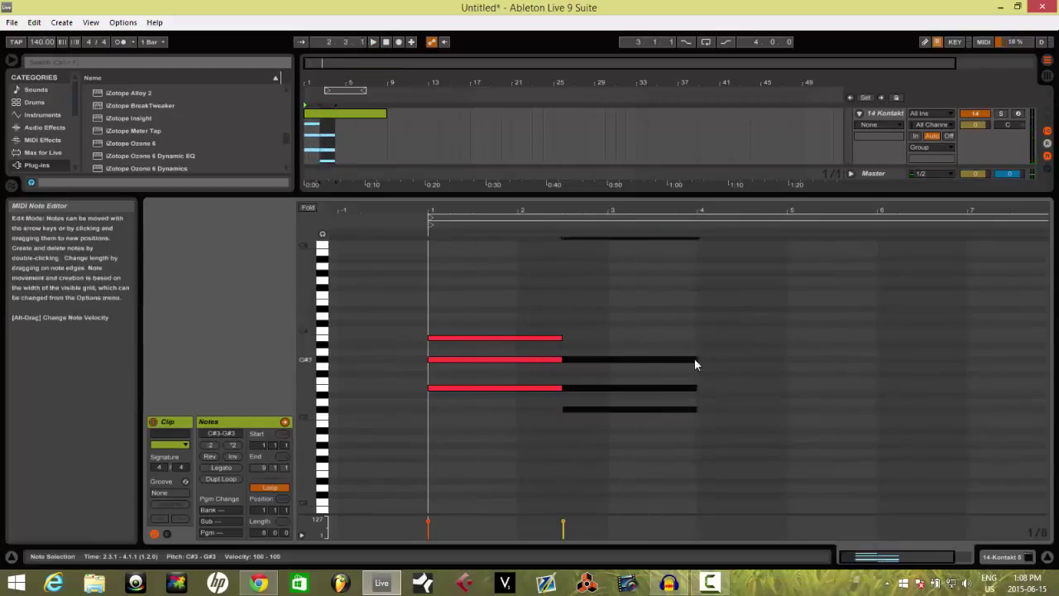
drag(695, 359, 602, 365)
key(ctrl+d)
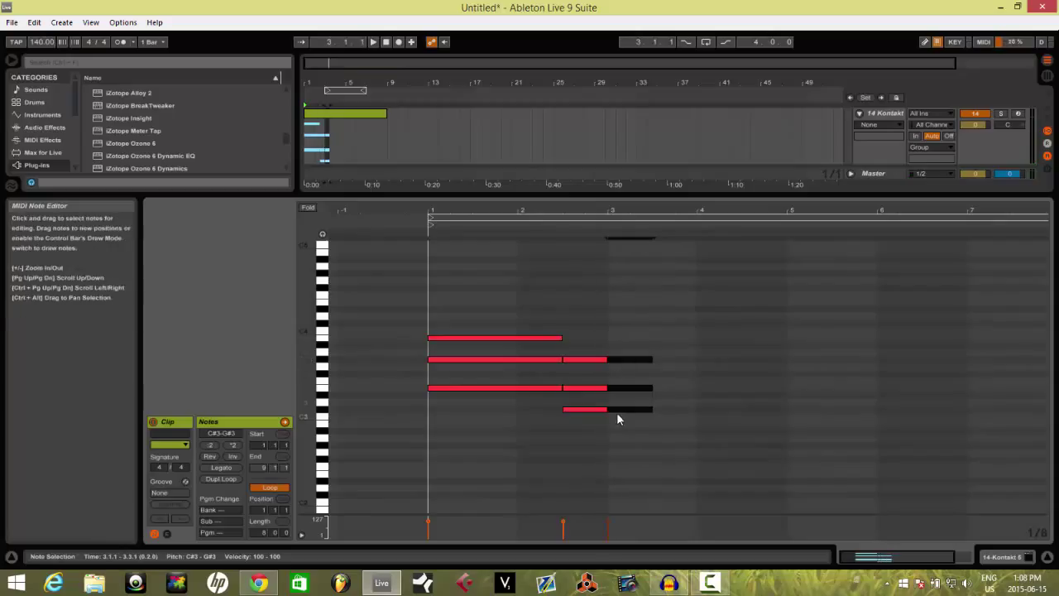
Step: Transpose the copied chord at bar 3 down to B2, D#3, F#3 and play the progression from bar 1
mouse_move(618, 413)
mouse_down()
mouse_move(619, 431)
mouse_move(628, 367)
mouse_up()
click(628, 440)
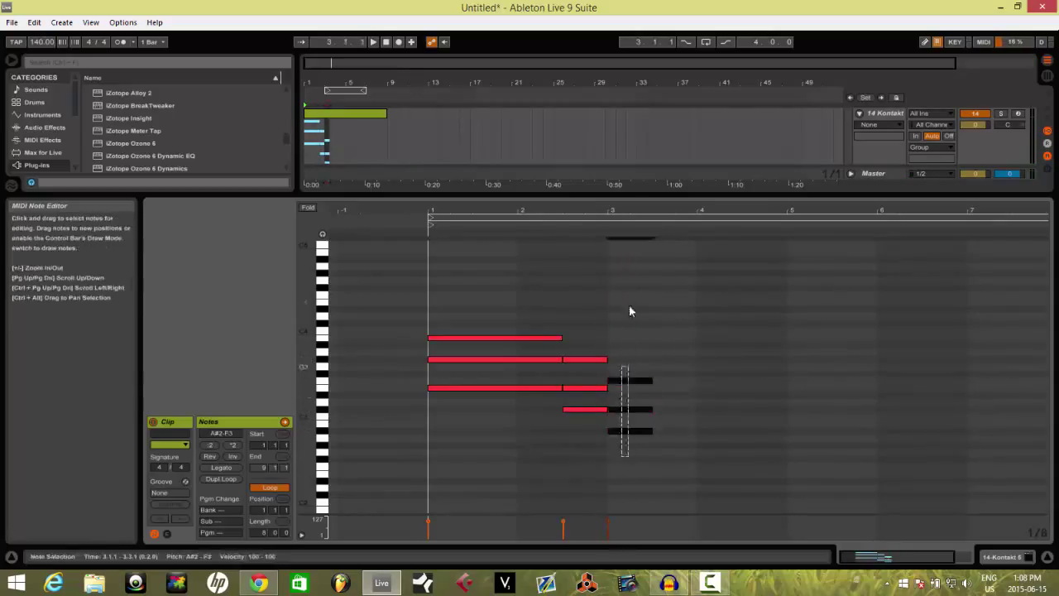
key(Up)
click(629, 403)
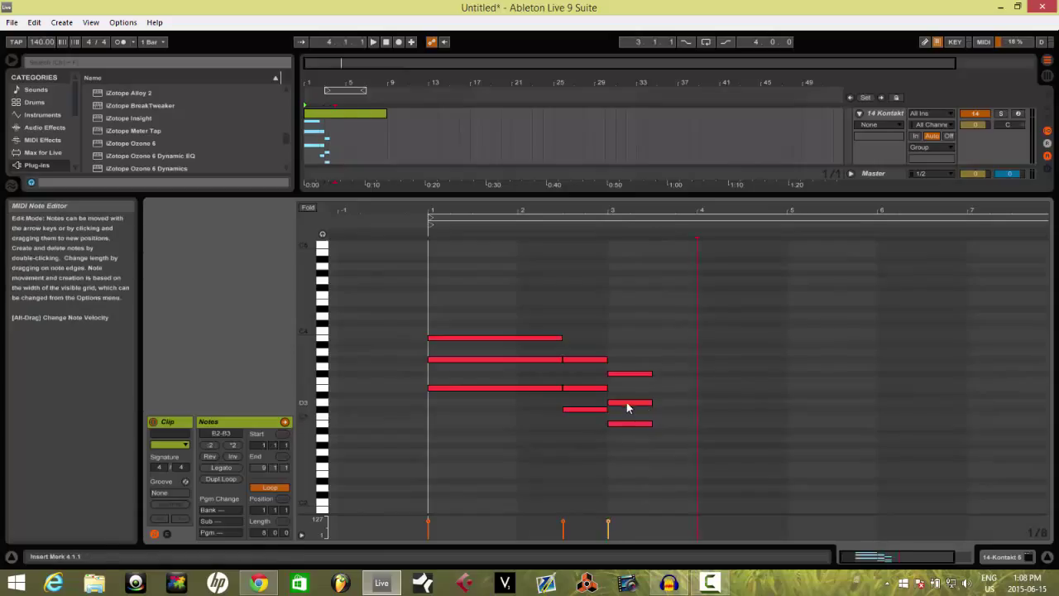
key(Up)
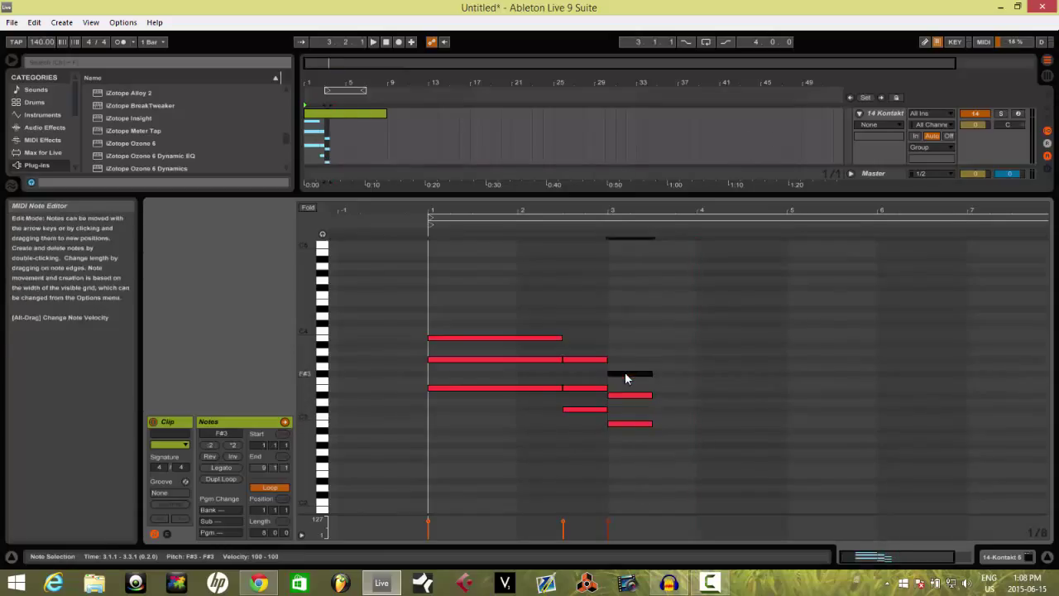
click(429, 323)
key(space)
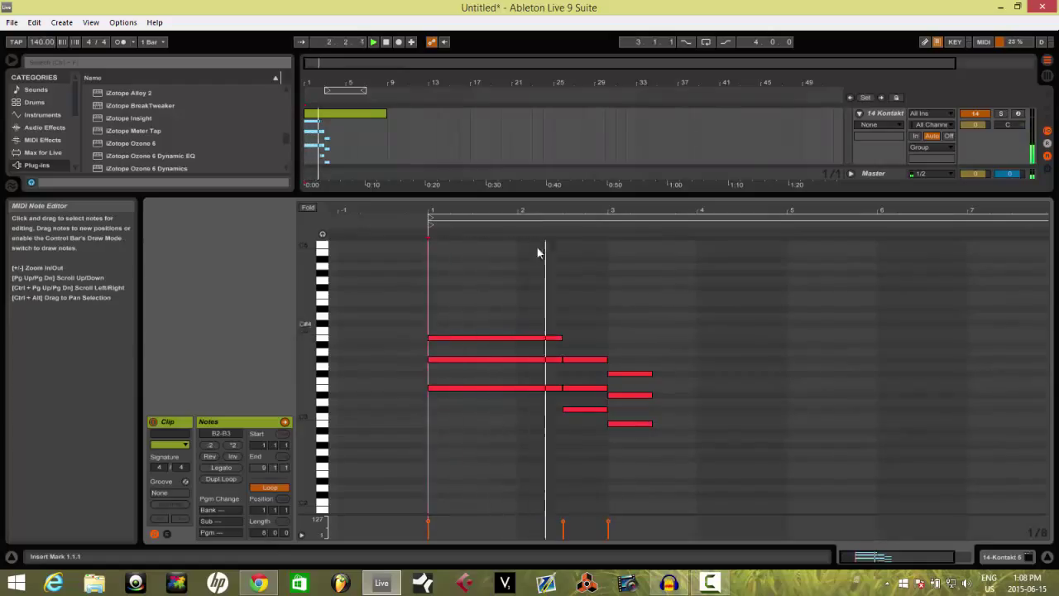
Step: Extend the bar 3 chord to a full bar and duplicate it into bar 4
click(651, 377)
drag(703, 377, 703, 379)
key(ctrl+d)
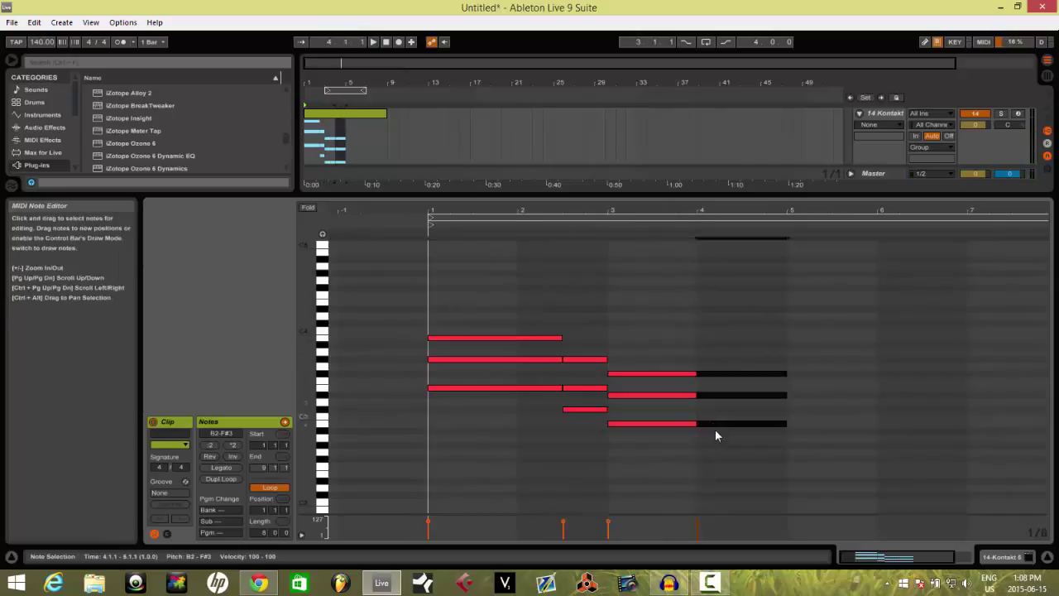
Step: Lower the bar 4 chord two semitones to A2, C#3, E3 and play the progression
drag(714, 425, 715, 435)
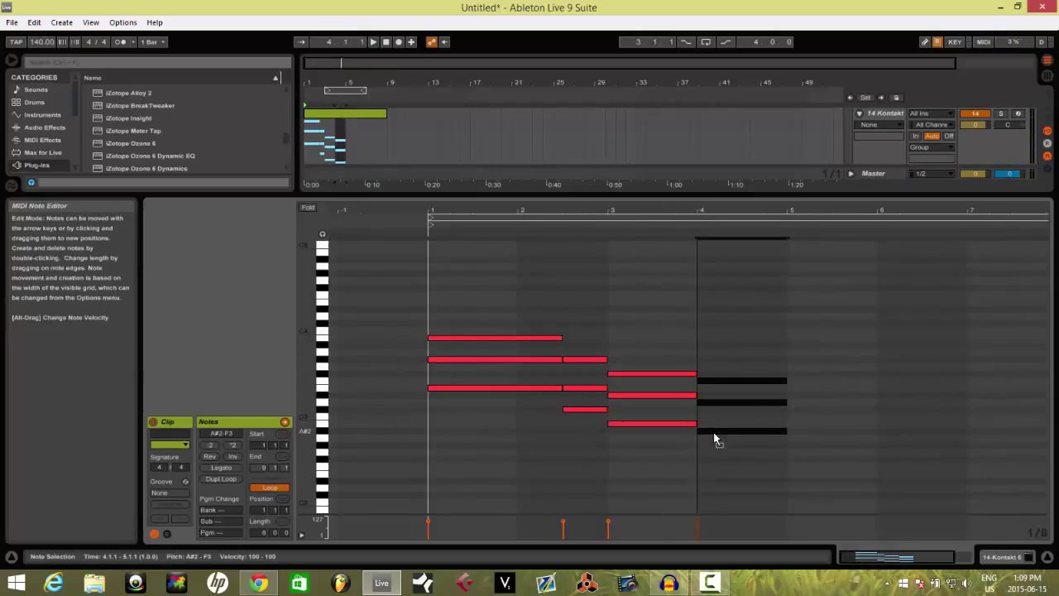
click(716, 446)
drag(712, 361, 712, 445)
key(Down)
click(716, 418)
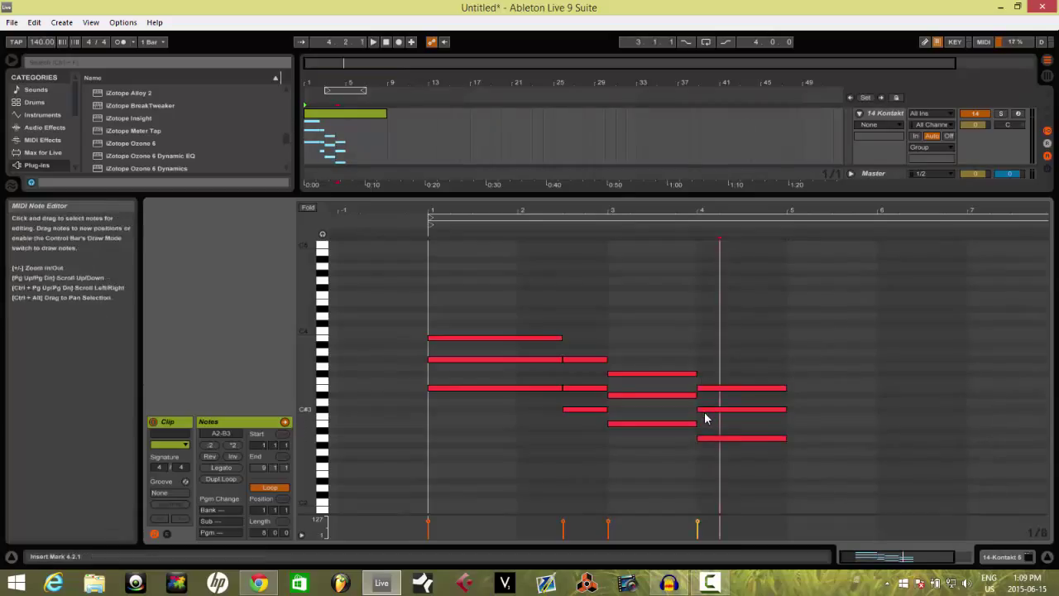
click(705, 411)
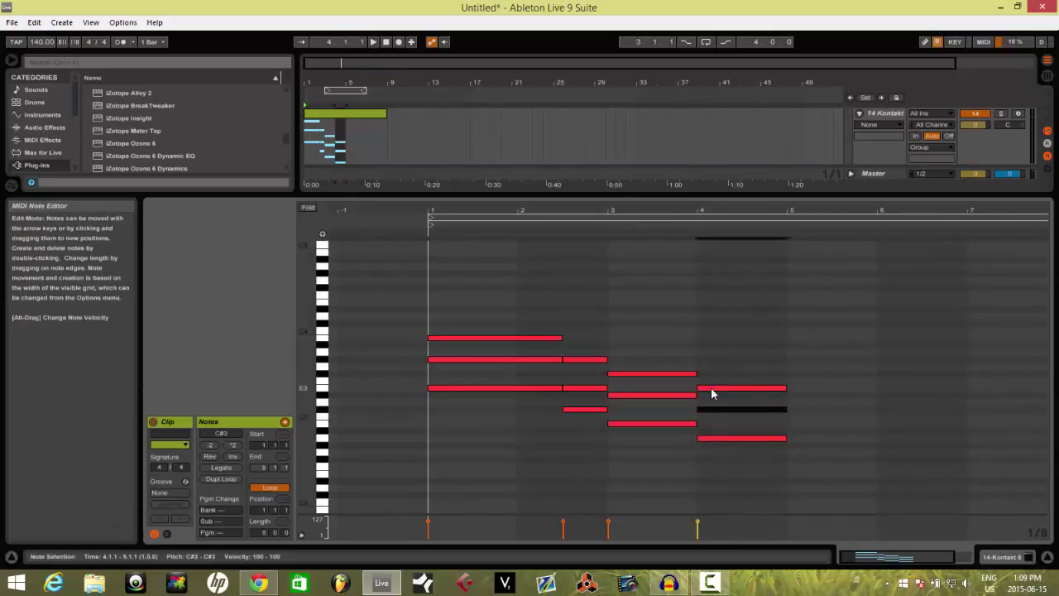
key(space)
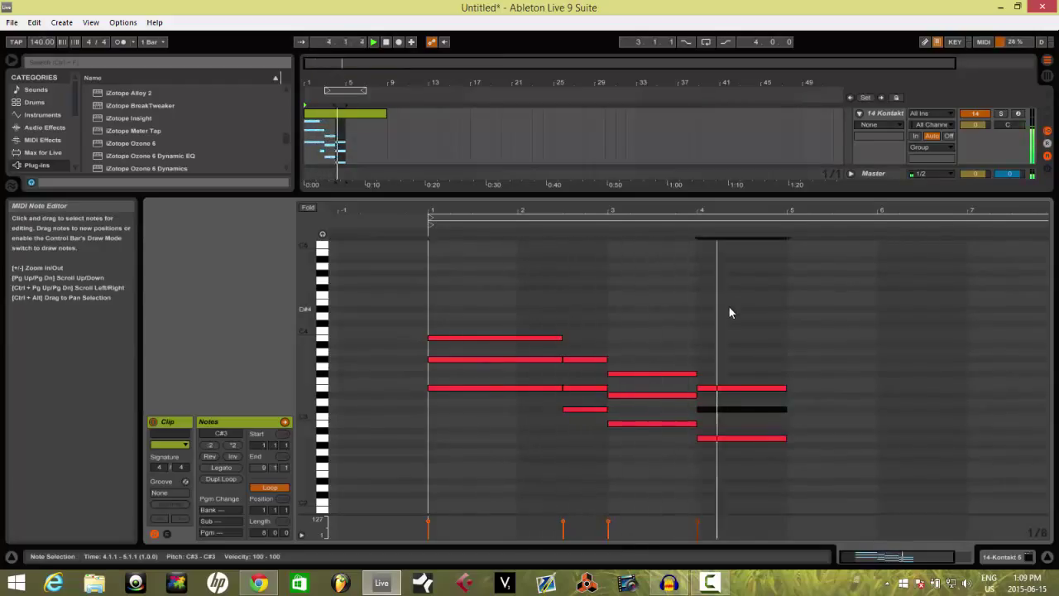
Step: Add a one-bar G#3 note above the bar 4 chord and play the progression from the start
drag(742, 363, 790, 402)
click(691, 367)
click(690, 373)
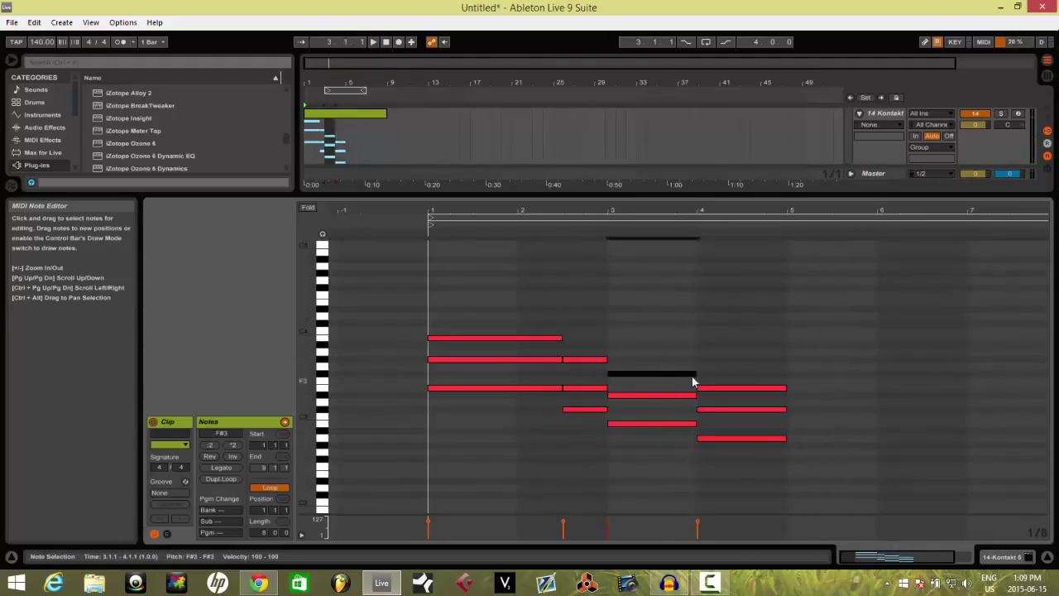
double_click(708, 374)
key(Up)
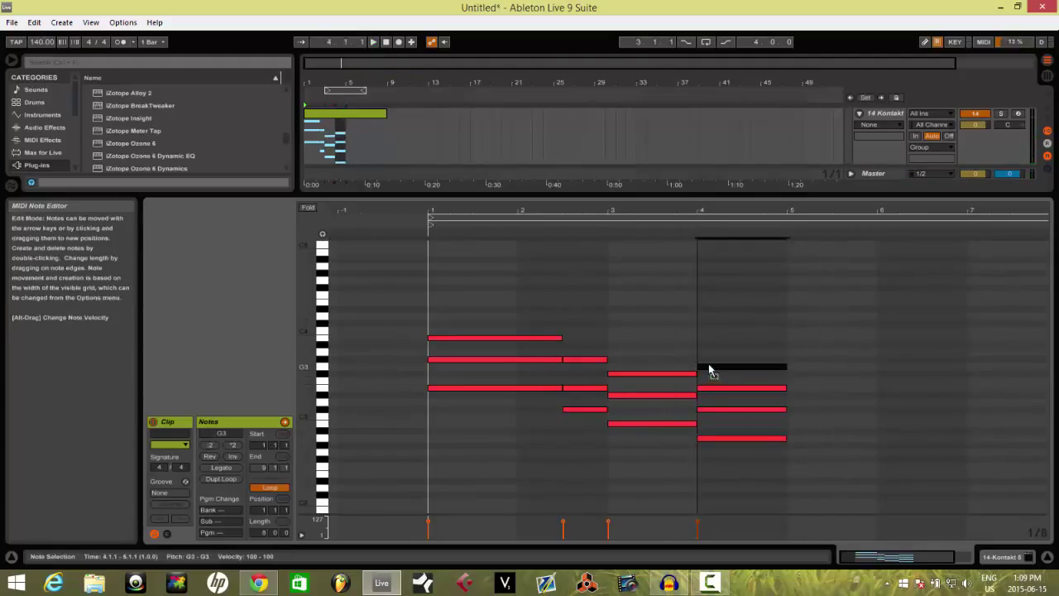
key(Up)
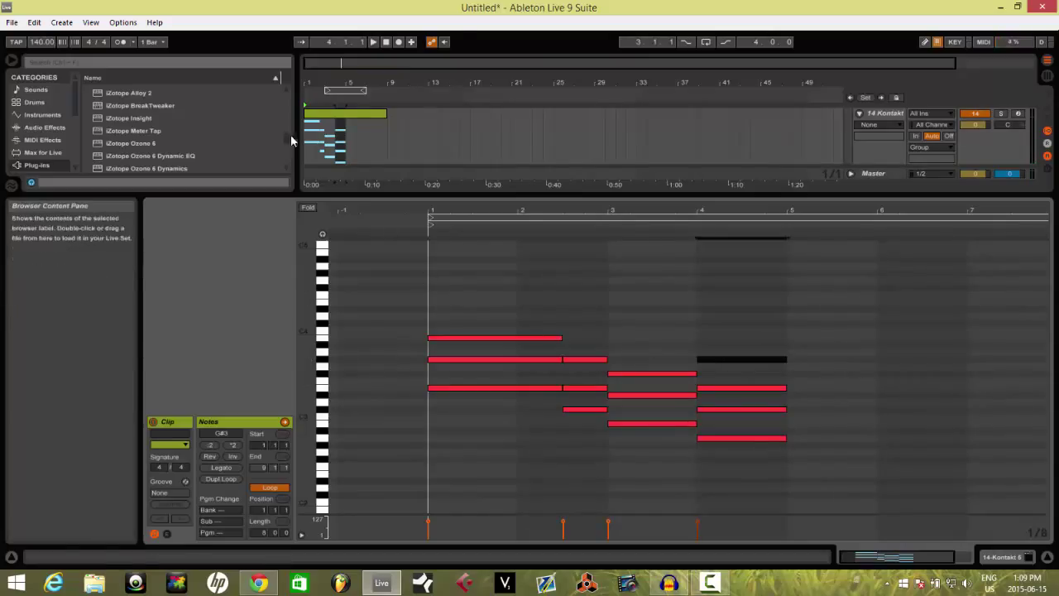
click(313, 132)
key(space)
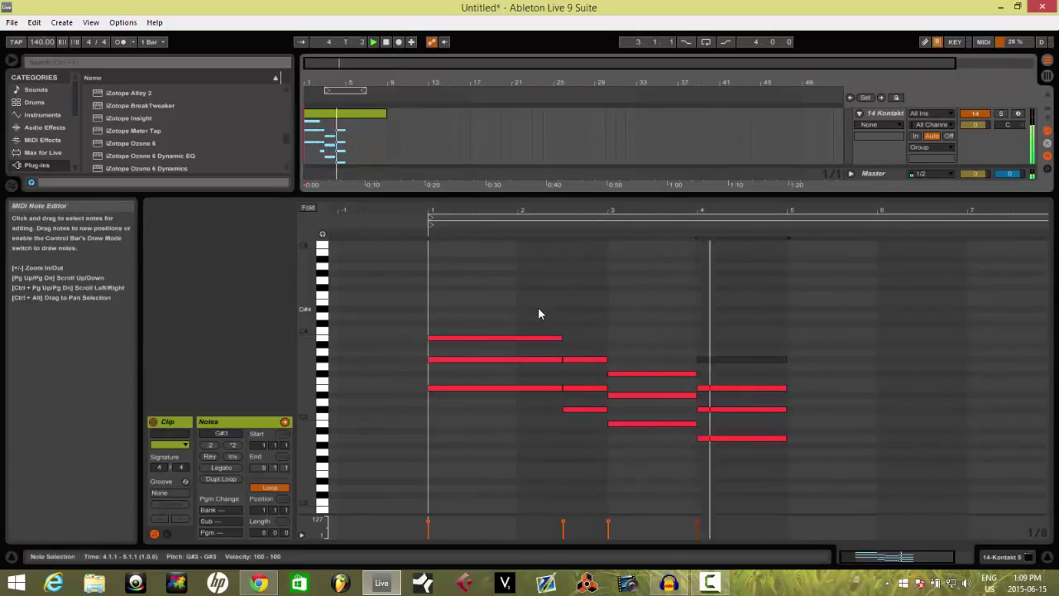
Step: Duplicate the whole four-bar progression into bars 5 to 8 and listen to it
drag(514, 313, 561, 382)
key(ctrl+a)
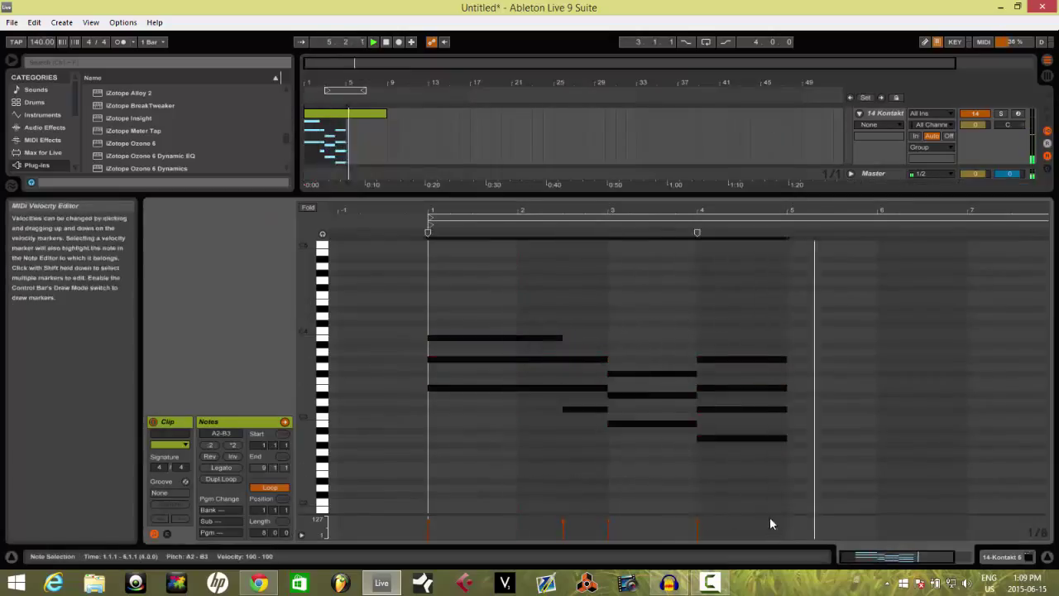
key(ctrl+d)
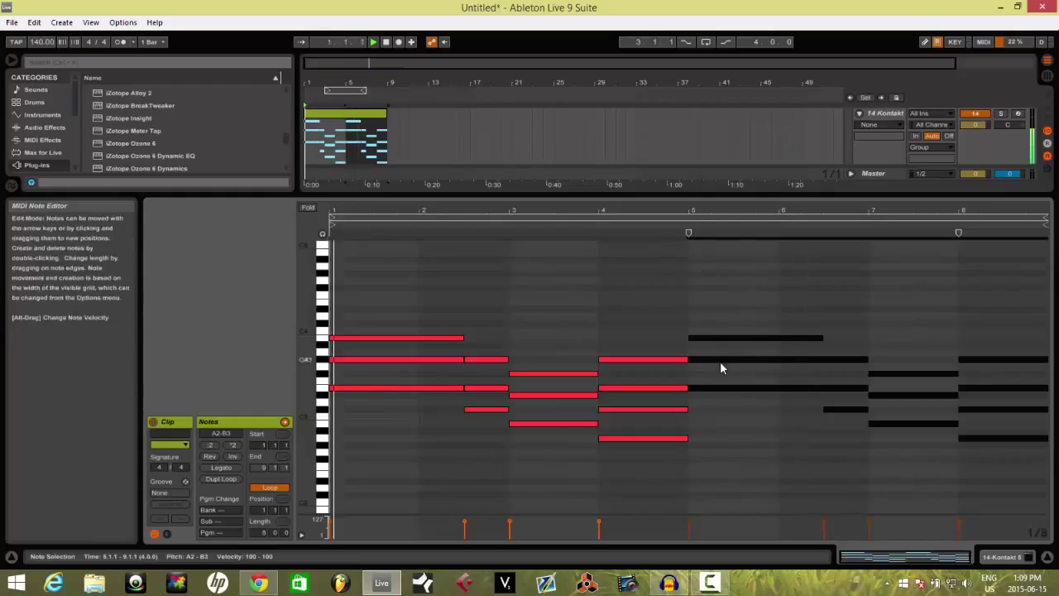
click(846, 284)
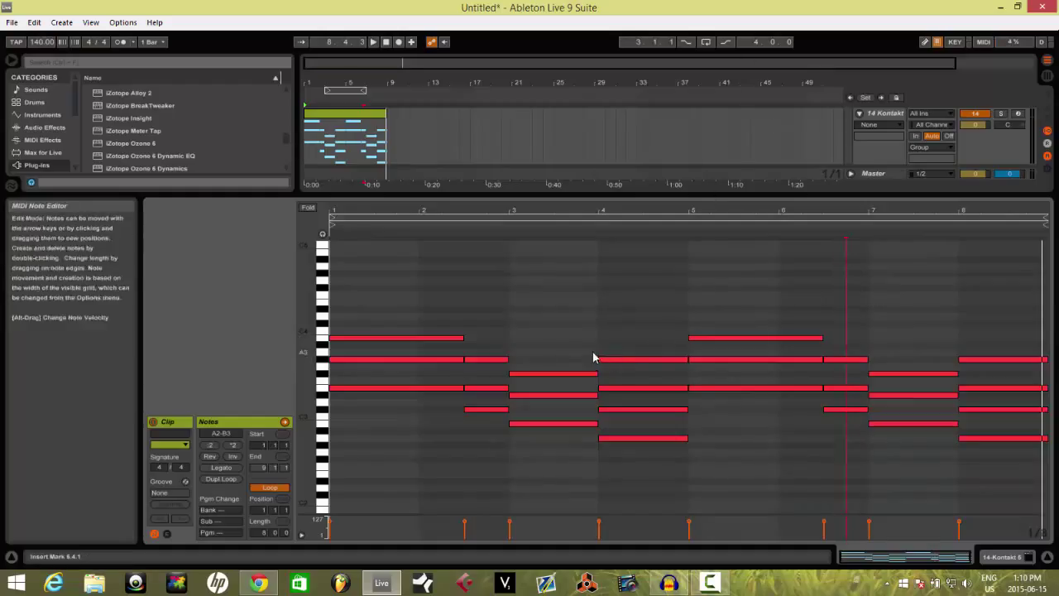
Step: Delete the G#3 note in bar 4 and clear all remaining notes from the clip
drag(593, 346, 630, 373)
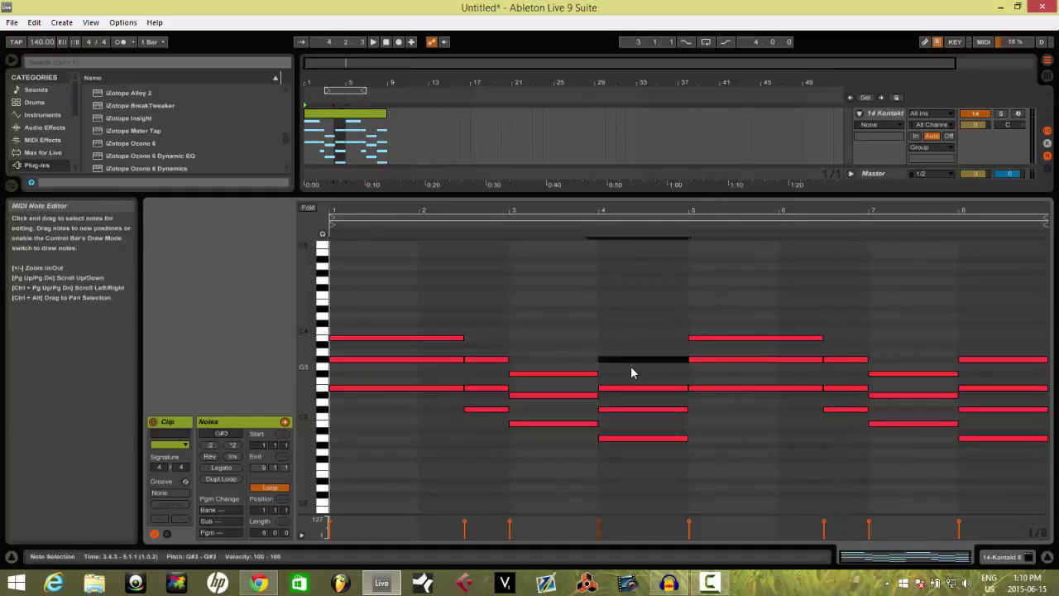
key(Delete)
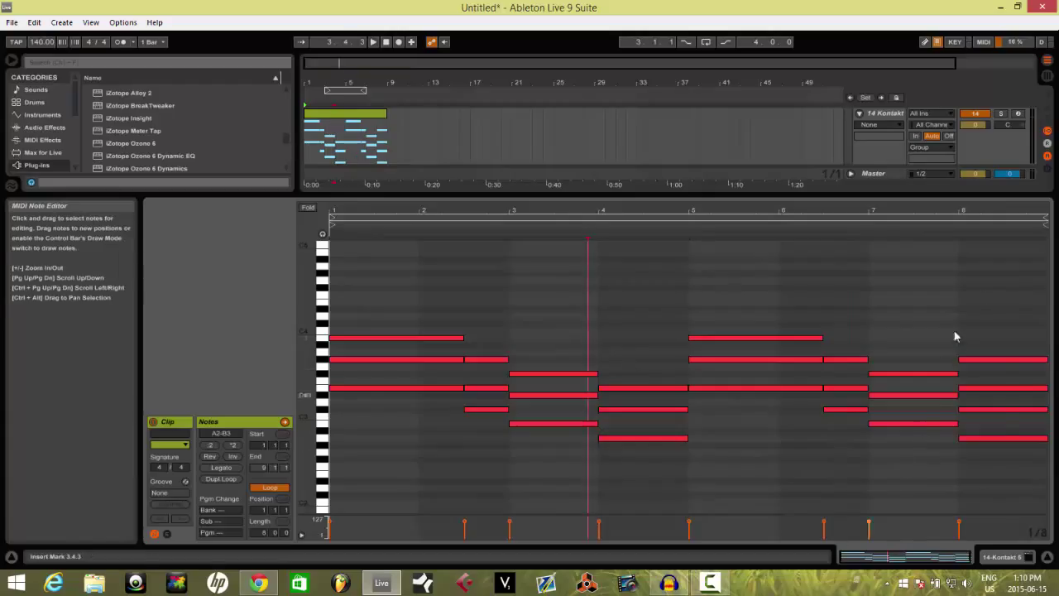
drag(928, 287, 1005, 363)
key(ctrl+a)
drag(1006, 287, 503, 487)
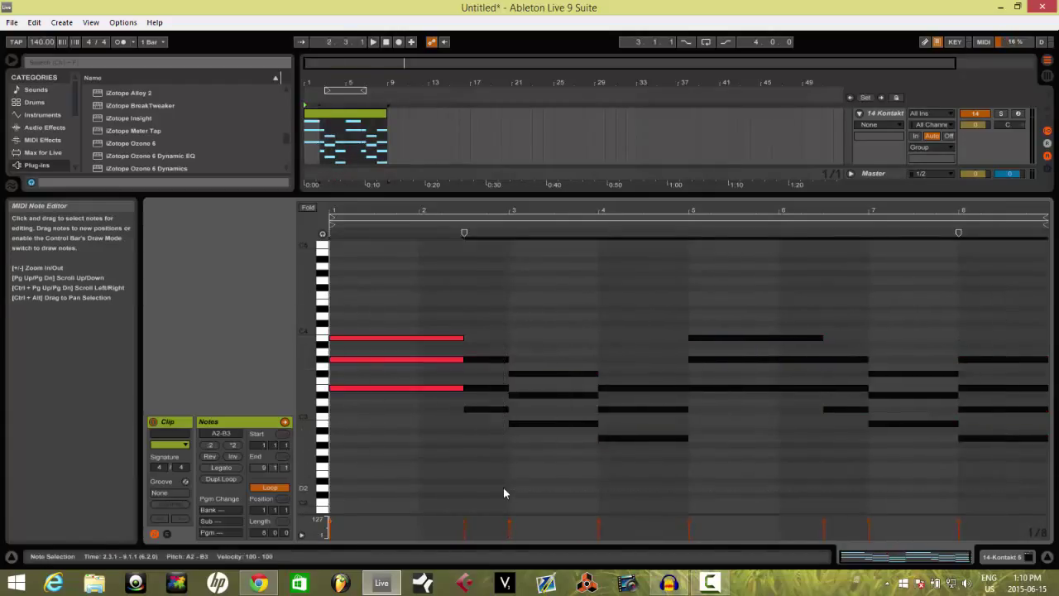
key(Delete)
click(376, 484)
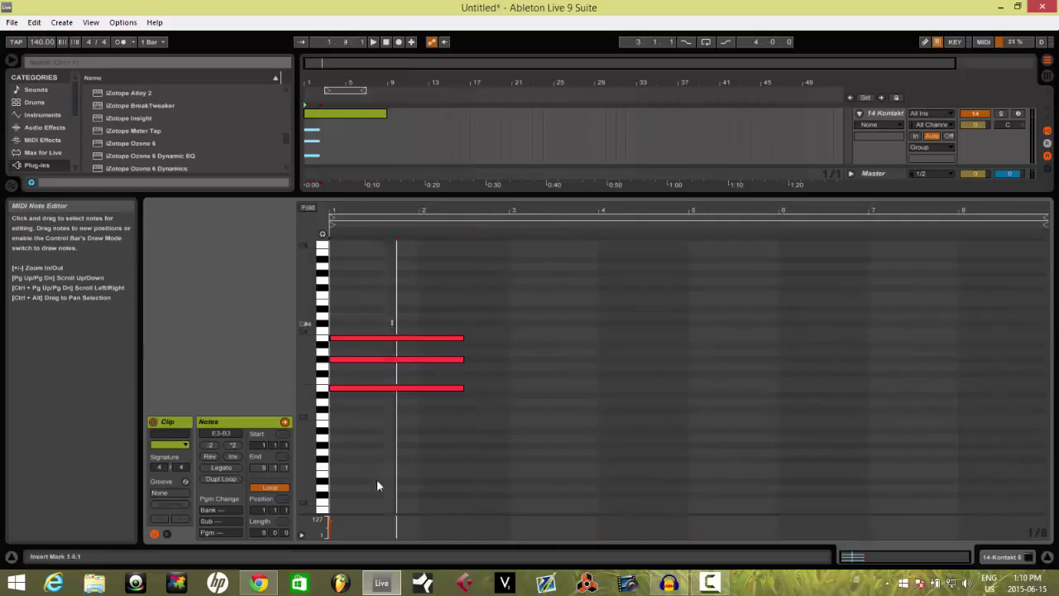
key(ctrl+a)
key(Delete)
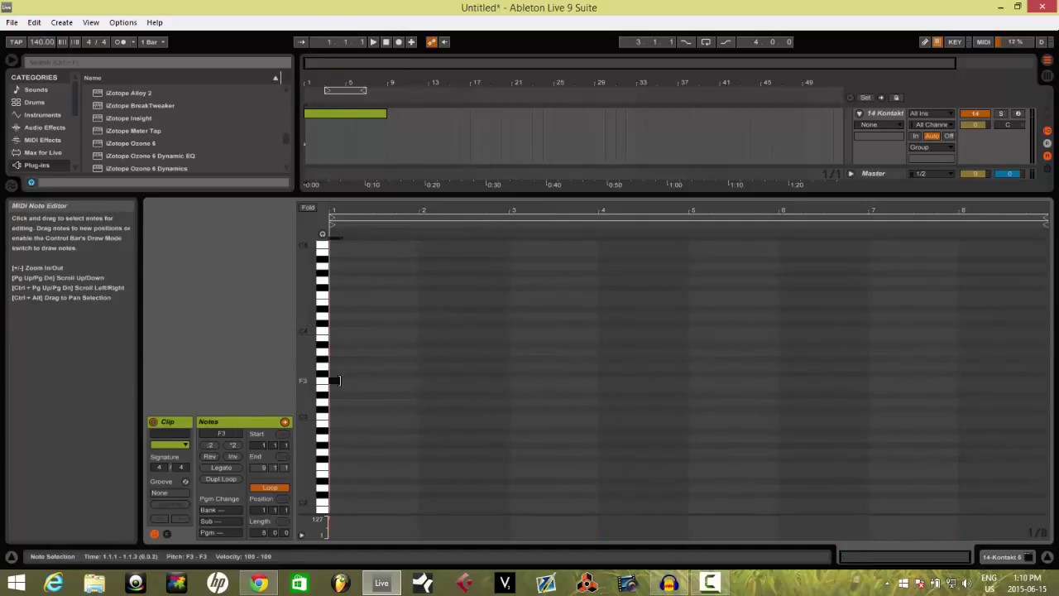
Step: Build a one-bar chord of F3, G#3 and C4 in bar 1 by duplicating and stacking the F3 note
mouse_move(336, 382)
mouse_down()
mouse_move(426, 391)
mouse_move(340, 367)
mouse_up()
key(ctrl+d)
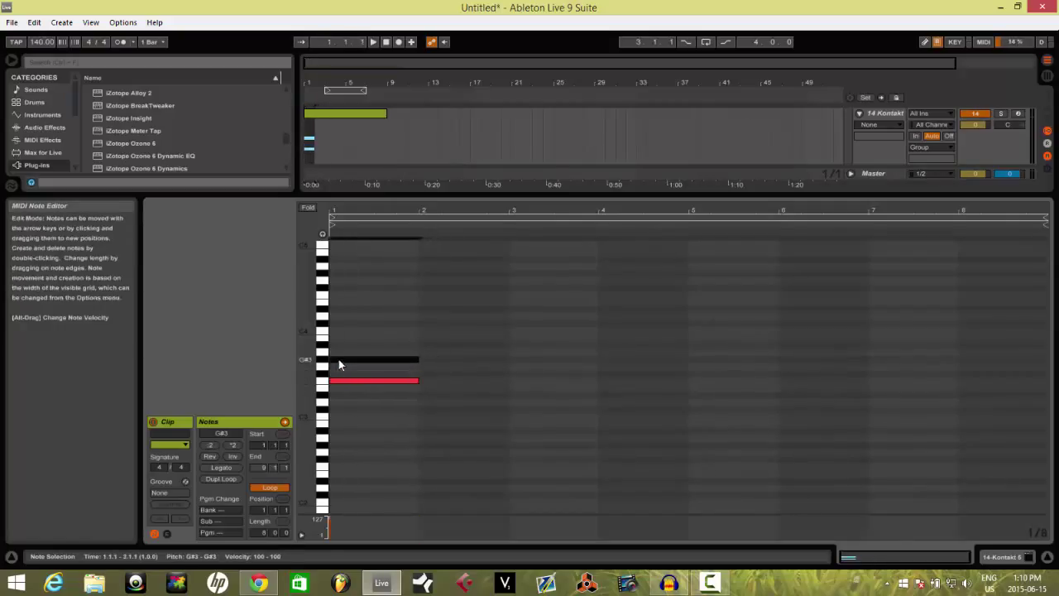
key(ctrl+d)
drag(434, 360, 345, 335)
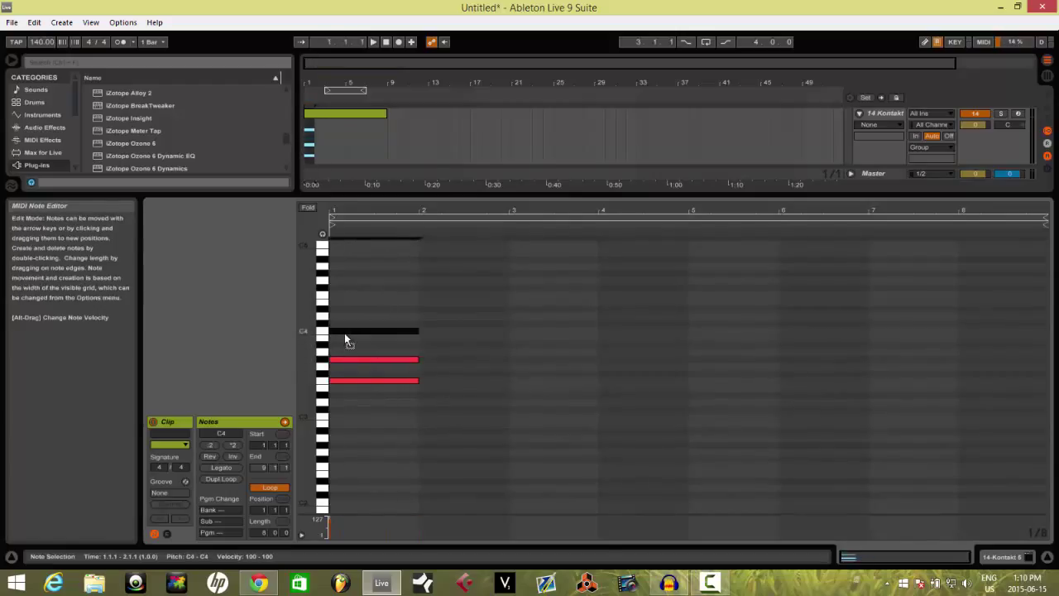
Step: Duplicate the C4 note, stack the copy on top of the bar 1 chord as D#4, and play the chord
key(ctrl+d)
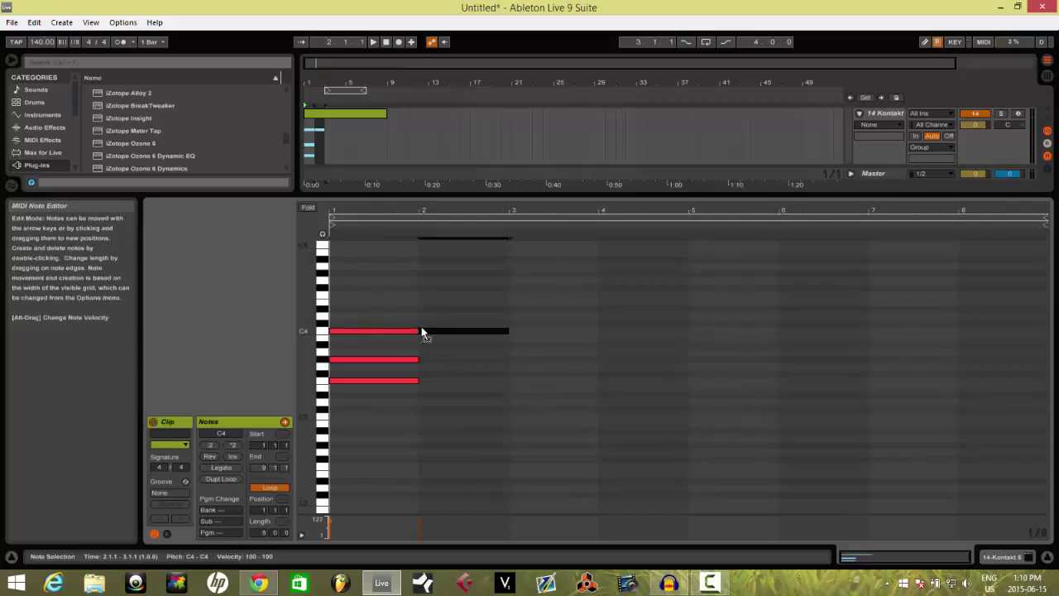
drag(422, 330, 340, 309)
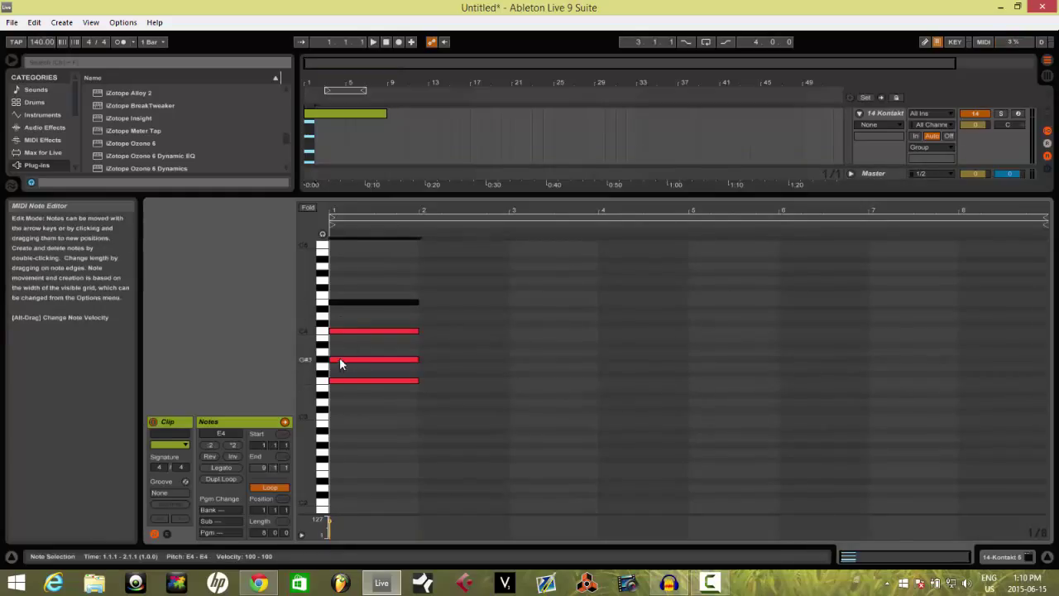
key(Down)
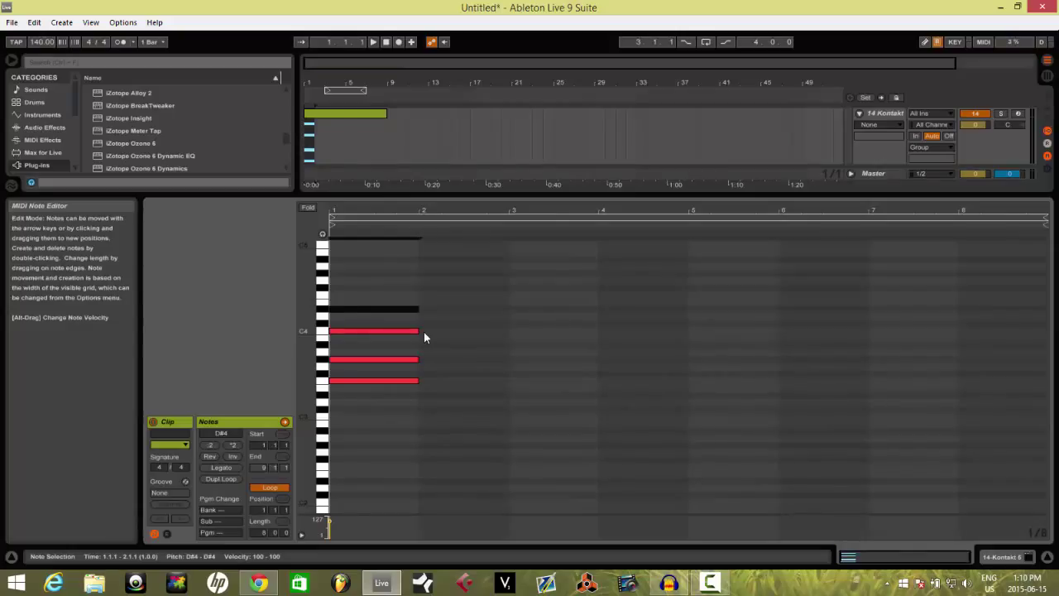
key(space)
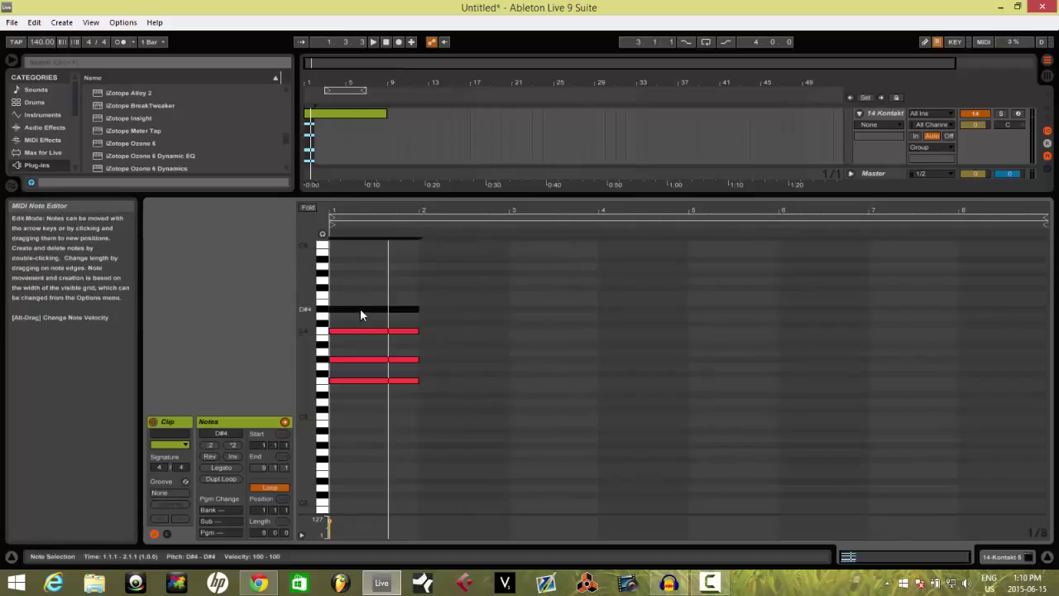
Step: Move the D#4 note of the bar 1 chord down an octave to D#3 and play the chord
drag(361, 309, 361, 395)
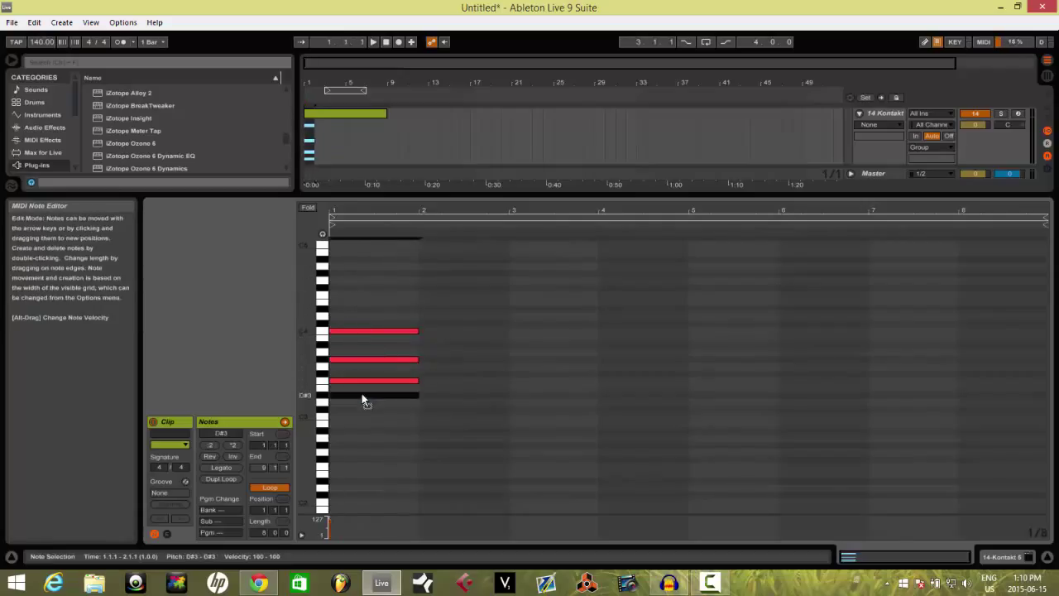
click(365, 429)
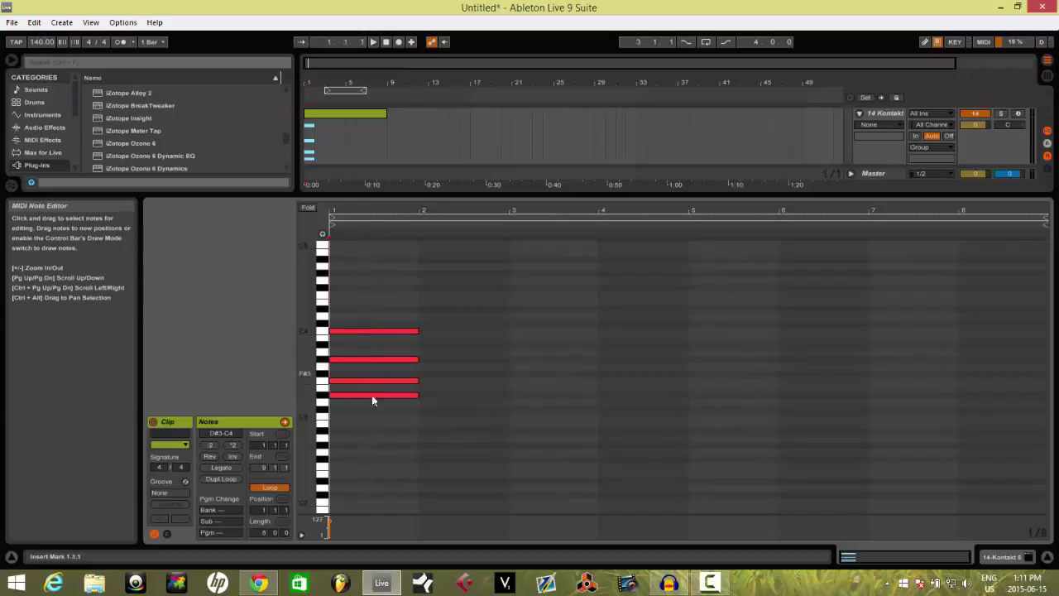
key(space)
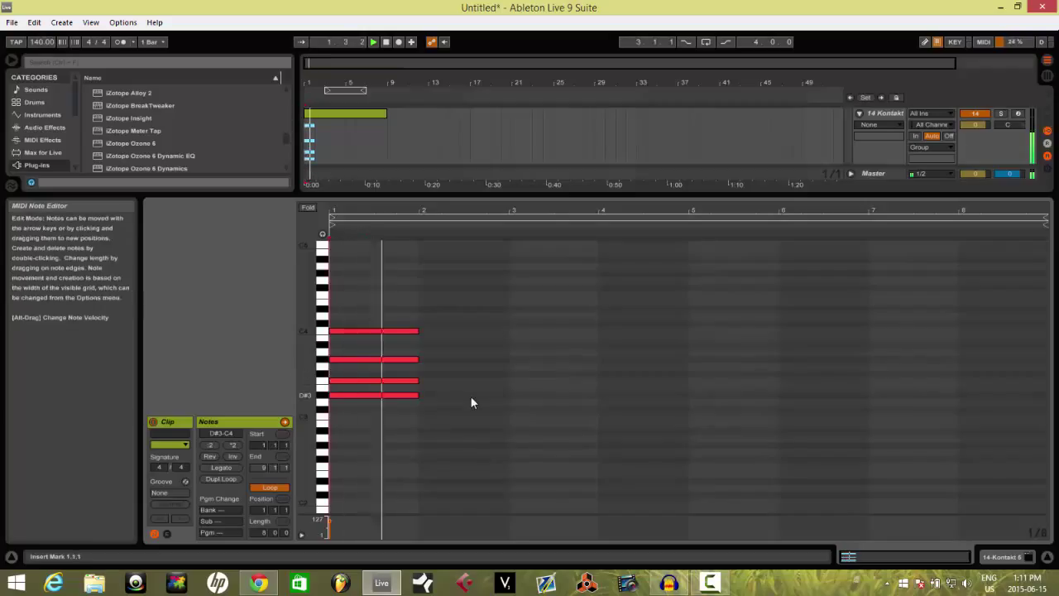
key(space)
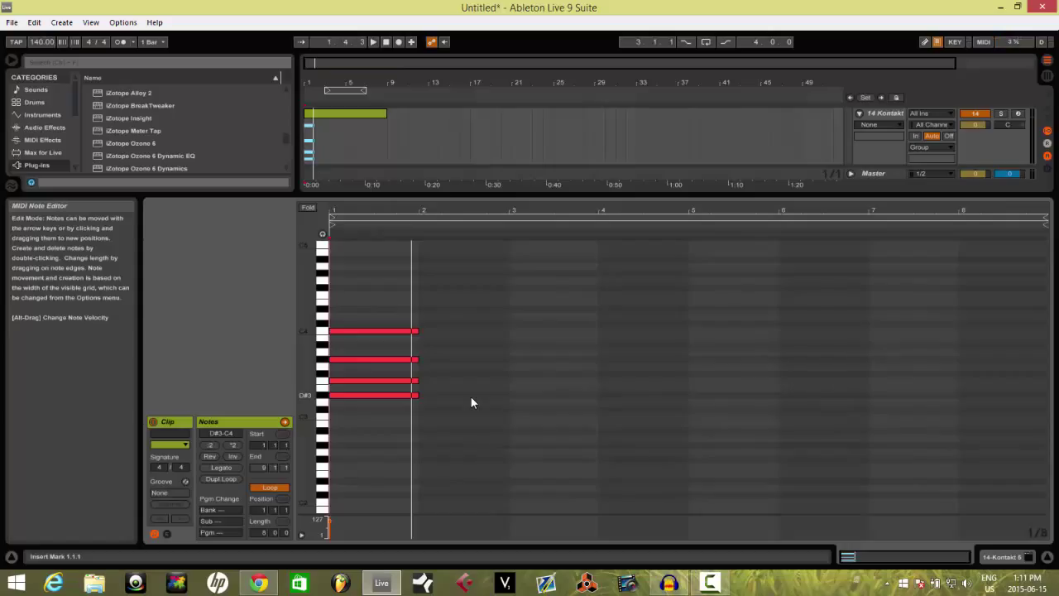
click(885, 112)
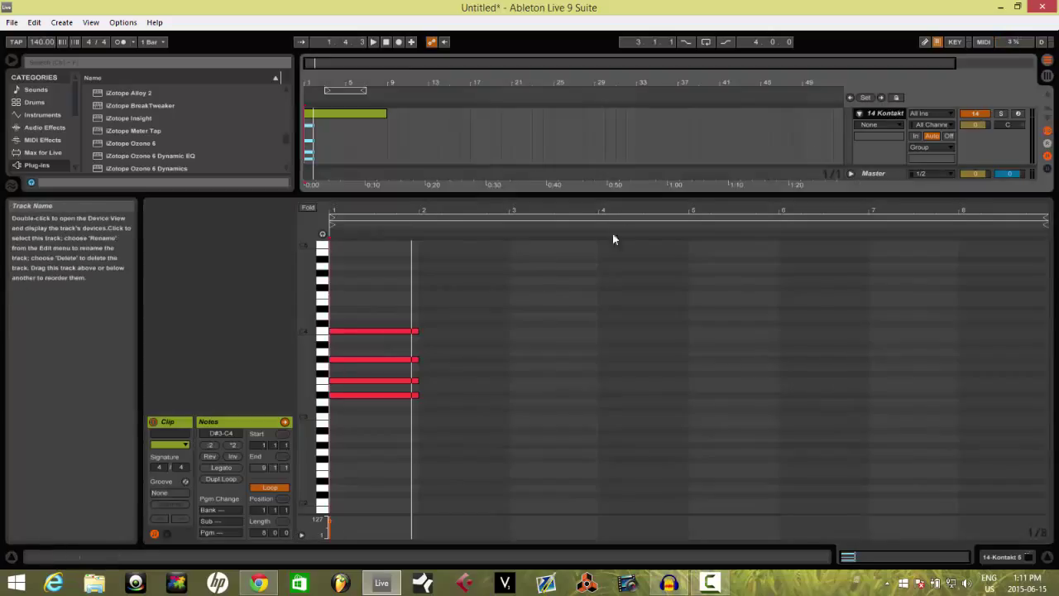
Step: Move the D#3 note back up an octave to D#4 on top of the chord and play it
click(331, 276)
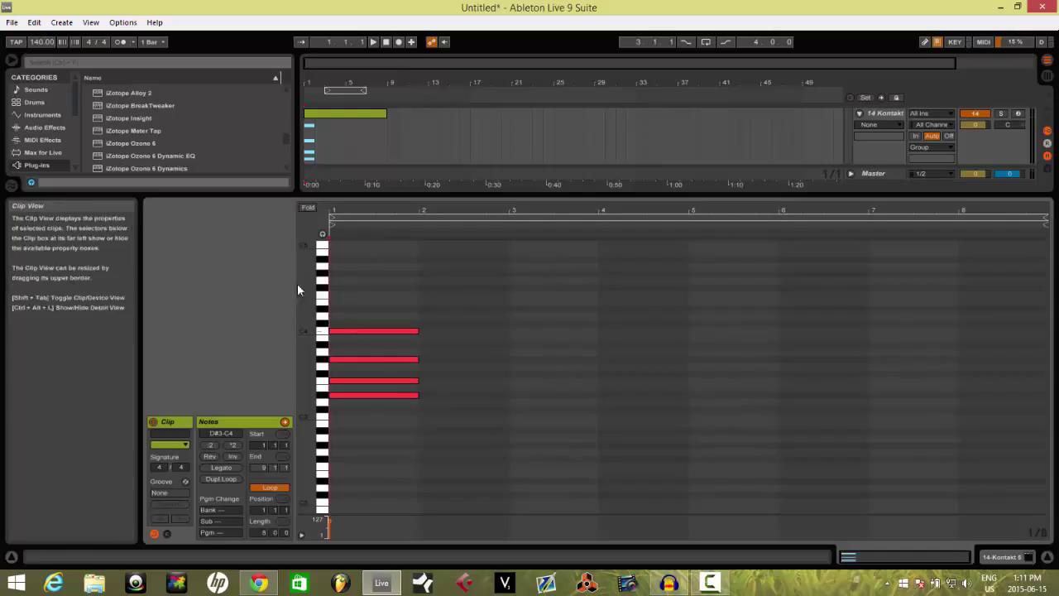
drag(347, 394, 342, 307)
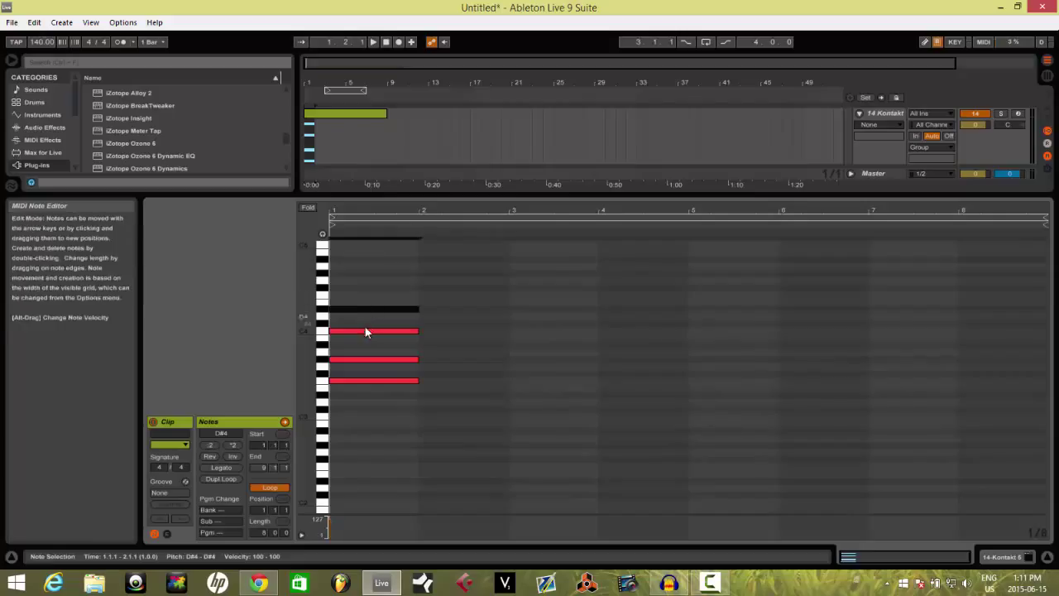
key(space)
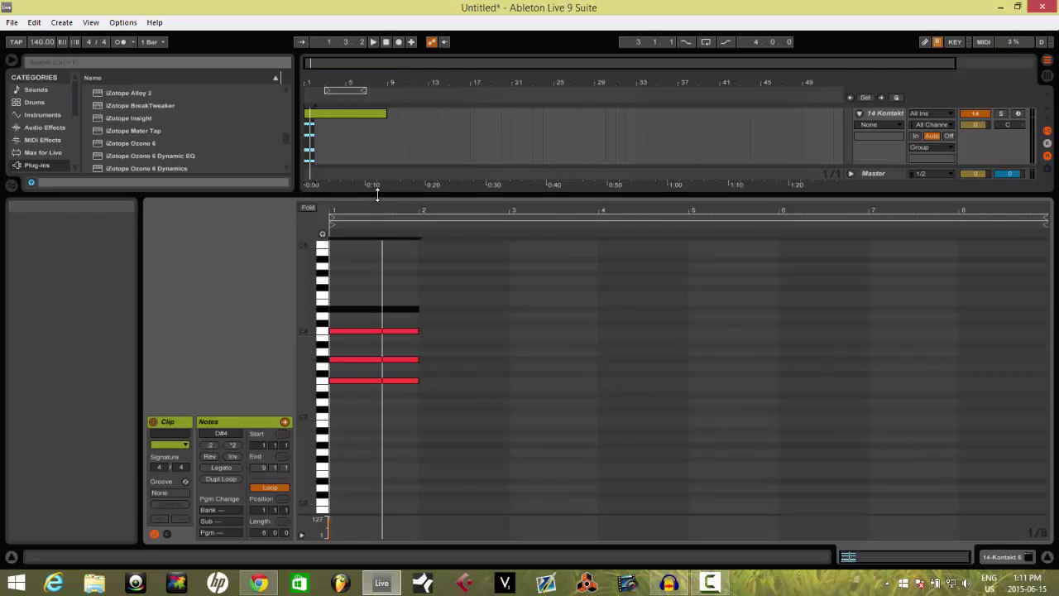
Step: Delete all four chord notes from bar 1 and shrink the note editor to show more of the arrangement
drag(376, 197, 401, 412)
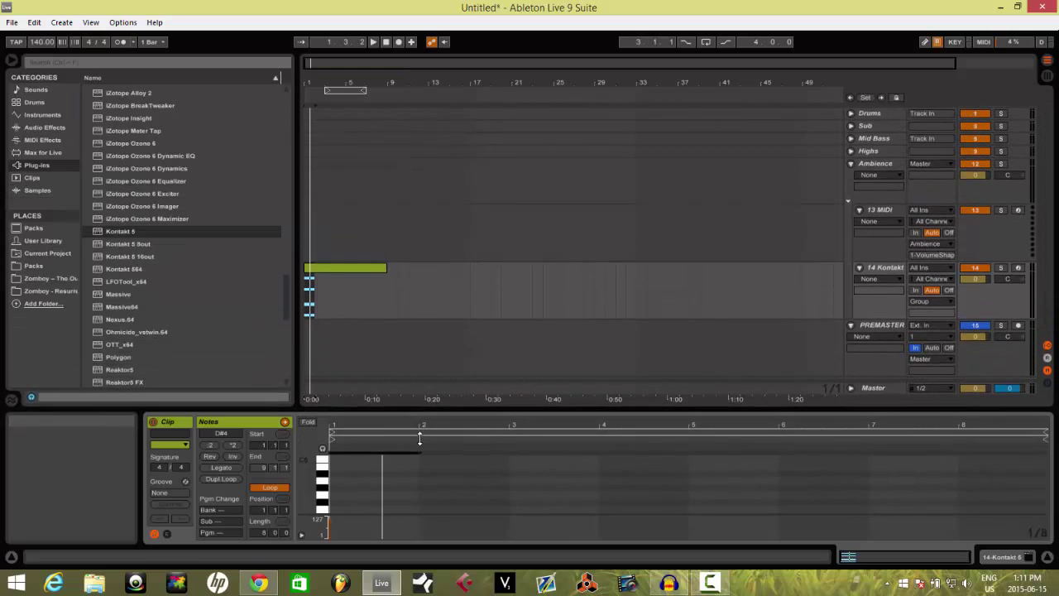
click(318, 298)
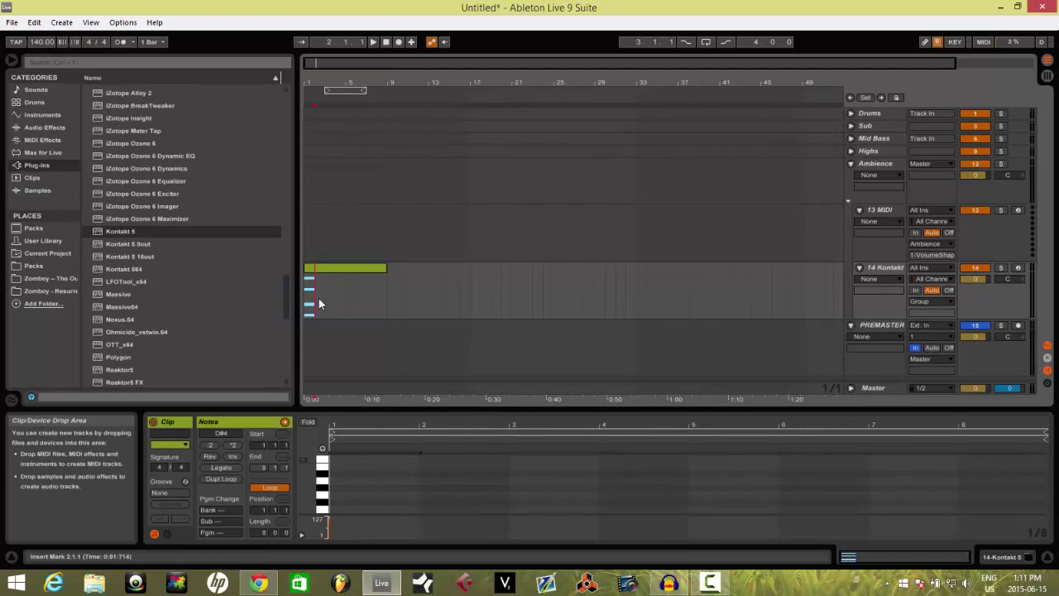
drag(349, 409, 345, 239)
click(329, 310)
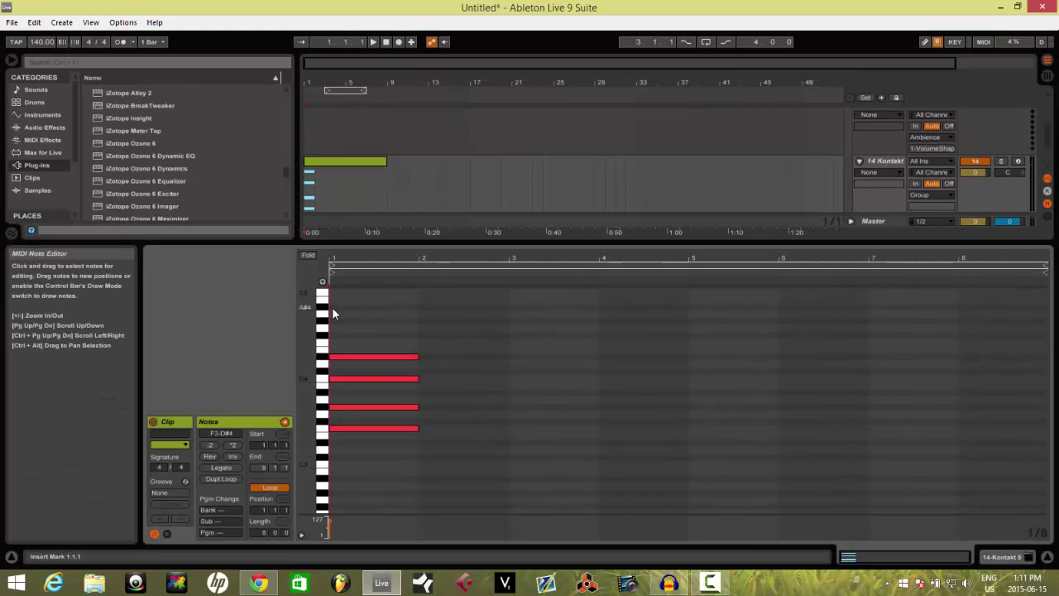
drag(350, 243, 360, 314)
drag(369, 420, 387, 512)
scroll(434, 454, down, 2)
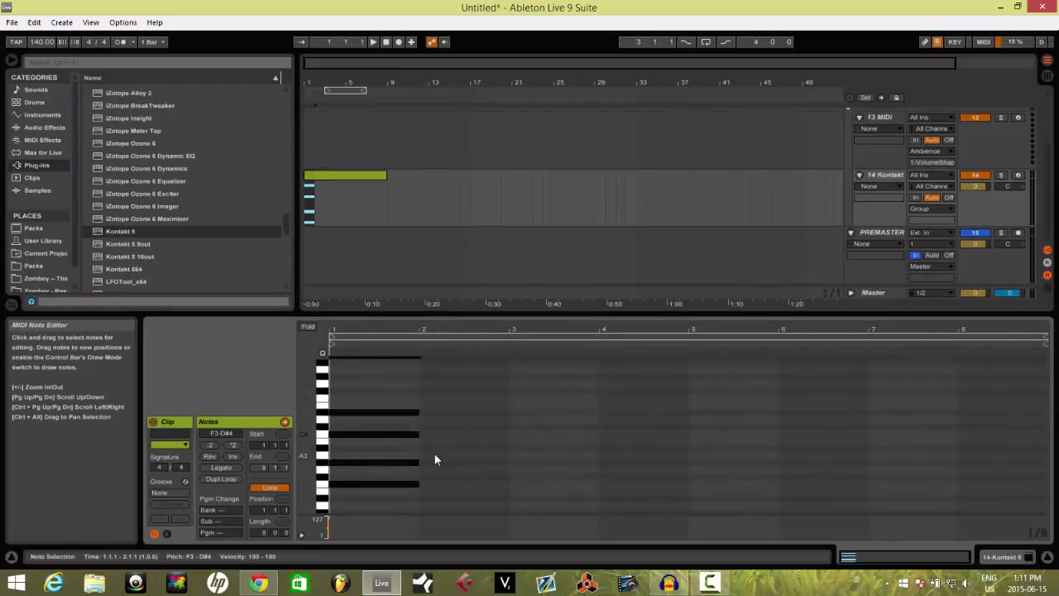
key(Delete)
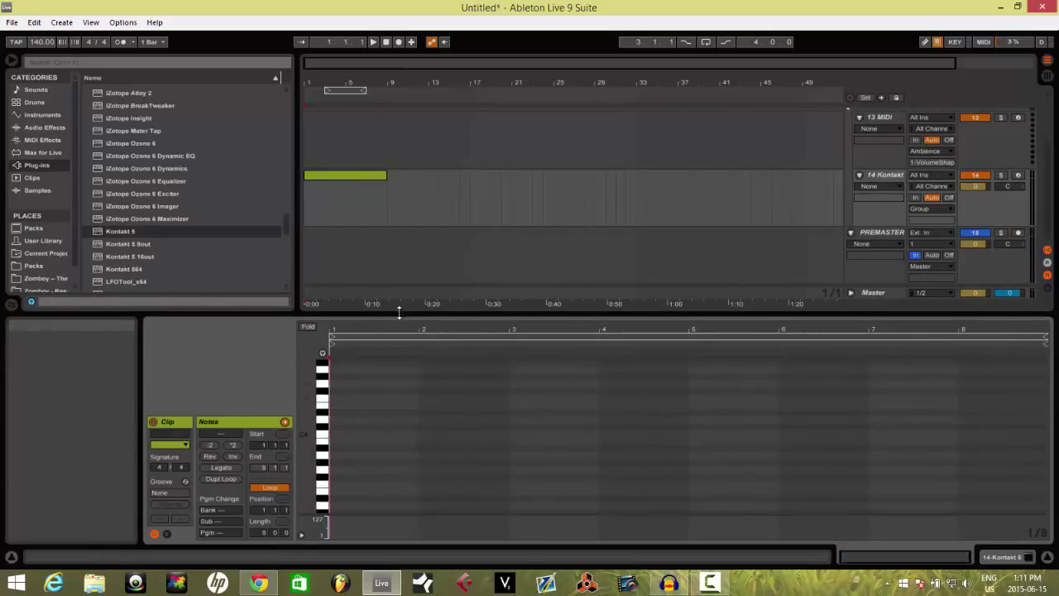
drag(401, 319, 415, 412)
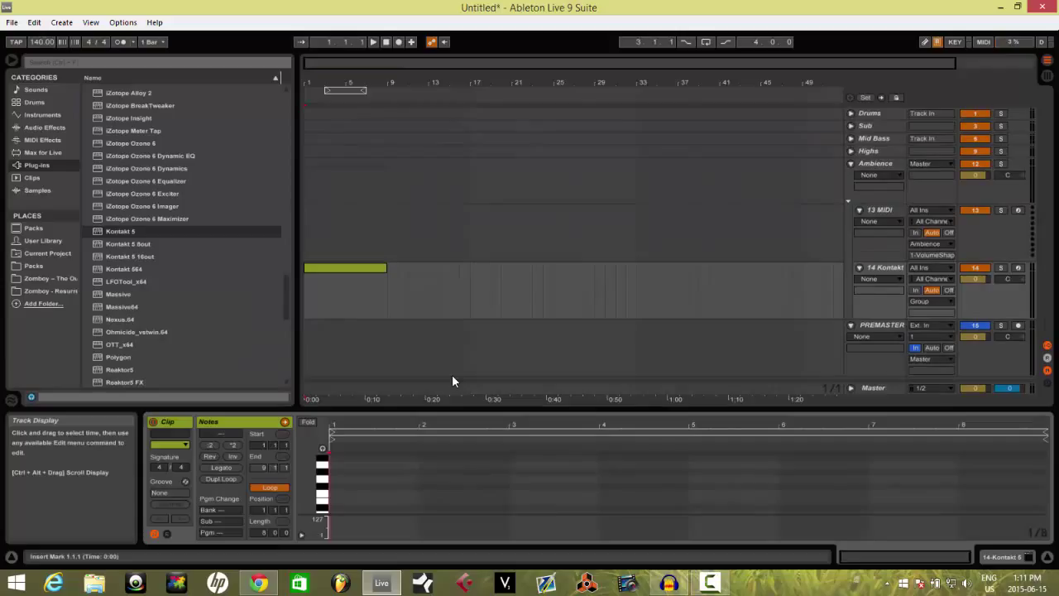